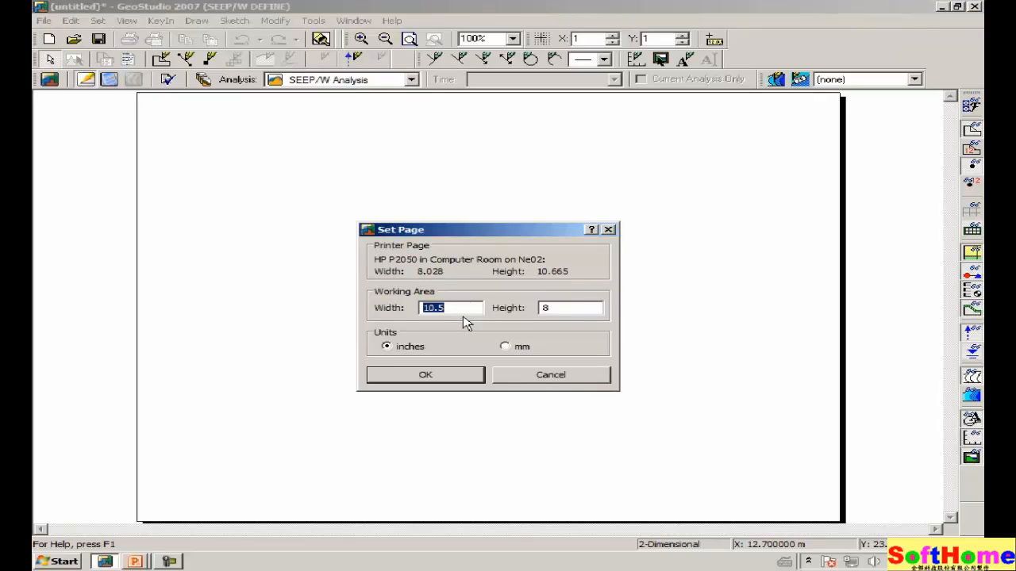
# Set the page working area to 11 inches wide and 8.5 inches high.
pyautogui.write('11')
pyautogui.write('8.5')
pyautogui.press('Tab')
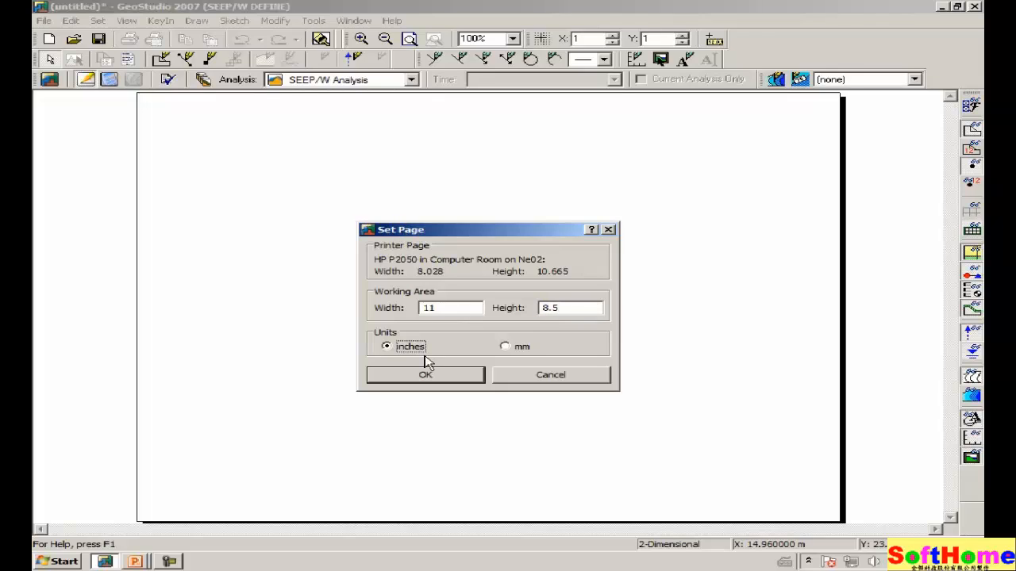
pyautogui.click(451, 378)
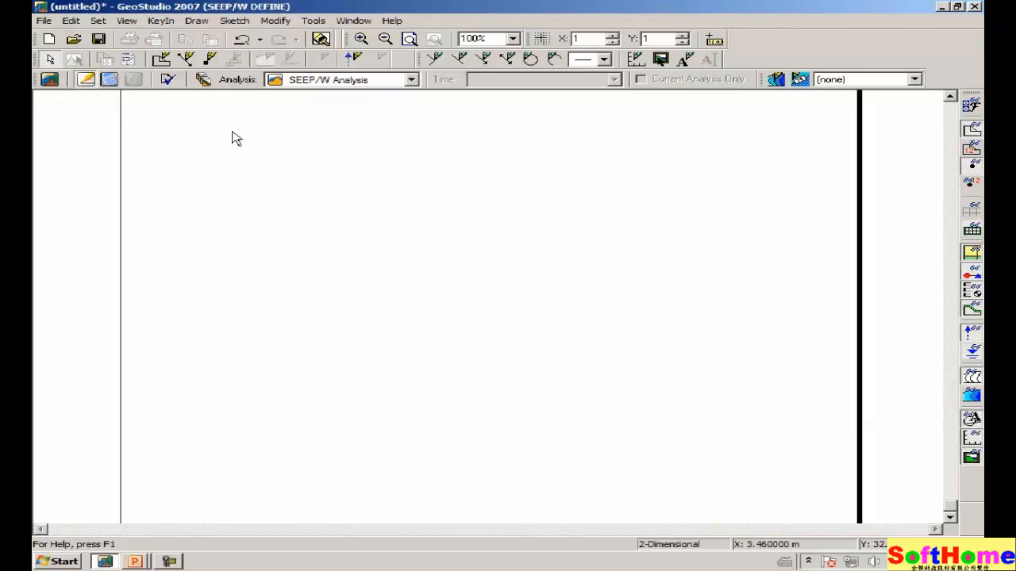
# Review the metric engineering units, scale and problem extents, leaving the settings without changes.
pyautogui.click(98, 22)
pyautogui.click(89, 47)
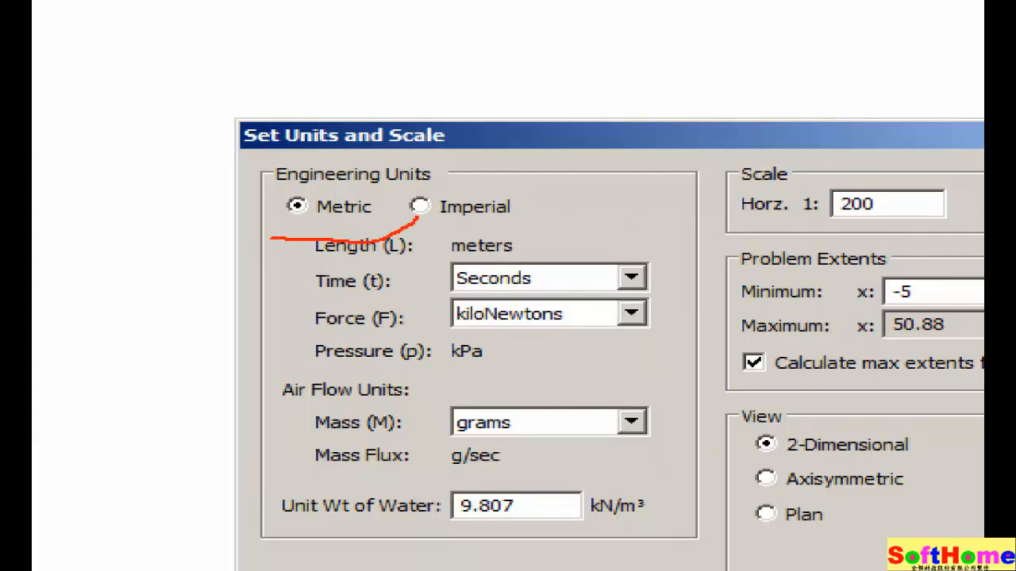
pyautogui.moveTo(258, 215); pyautogui.dragTo(270, 249)
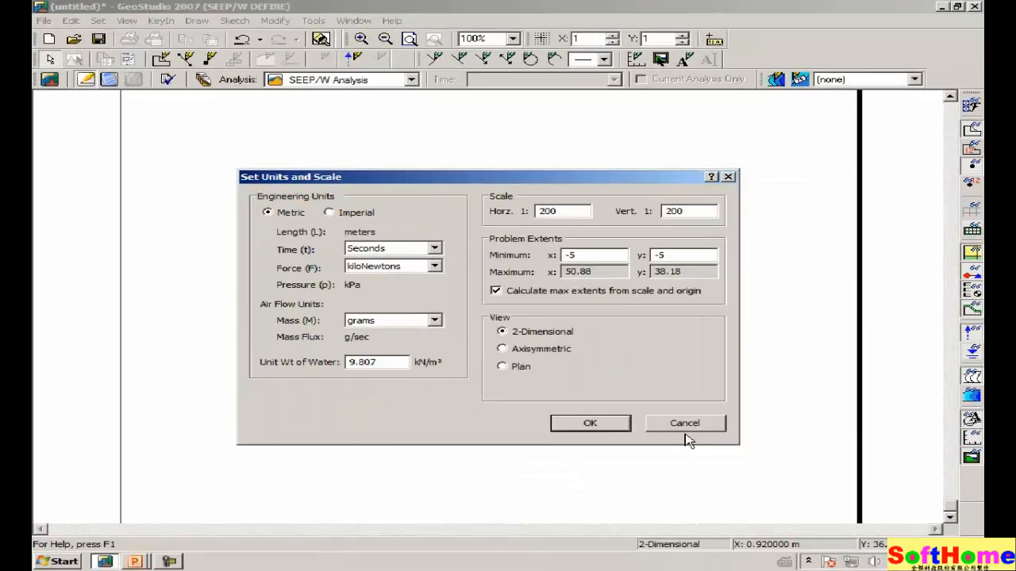
pyautogui.click(685, 428)
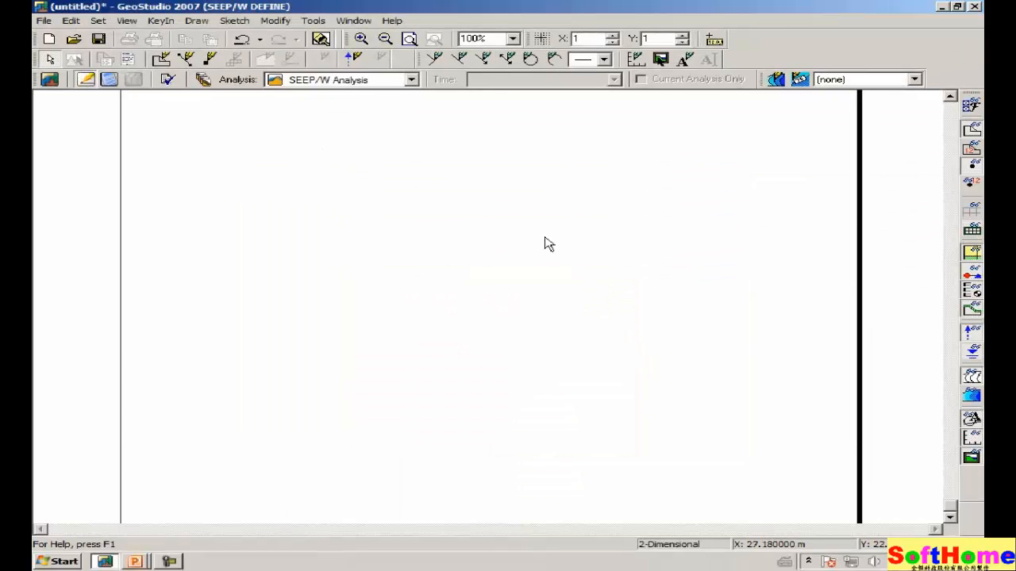
# Turn on the grid and insert the "Text book example" bitmap with its lower-left corner near the page's lower-left corner.
pyautogui.click(411, 39)
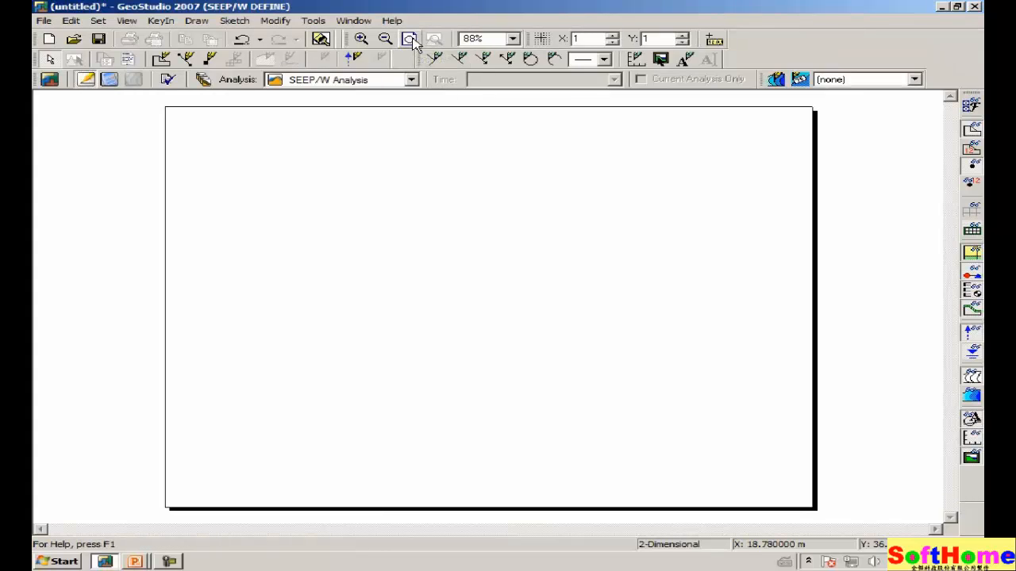
pyautogui.click(544, 40)
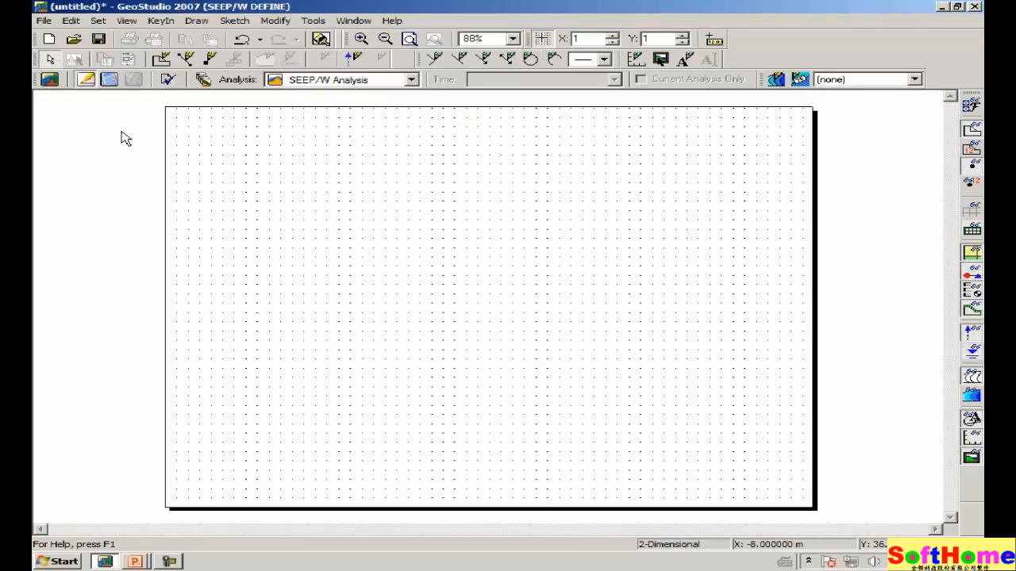
pyautogui.click(237, 21)
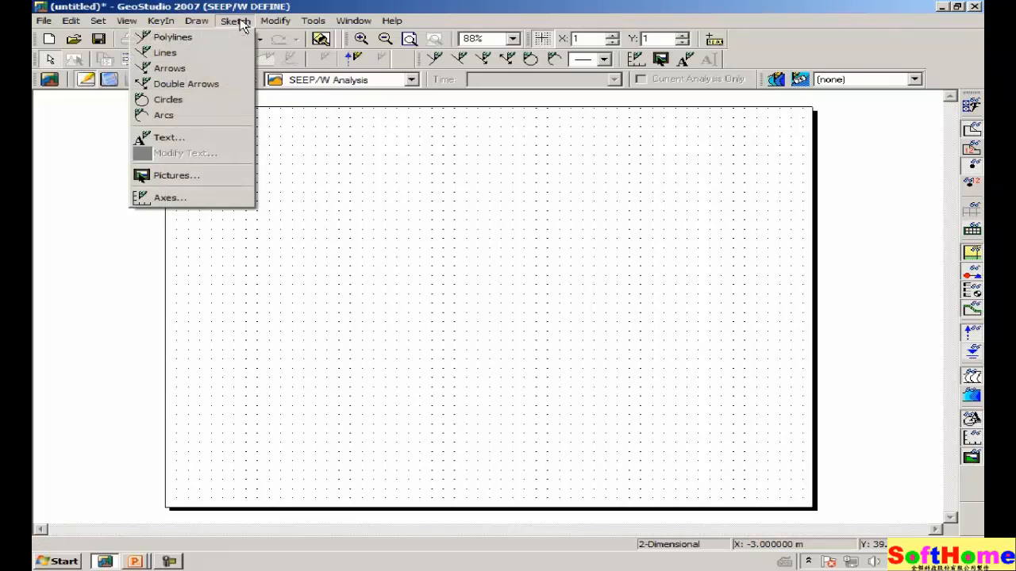
pyautogui.click(210, 182)
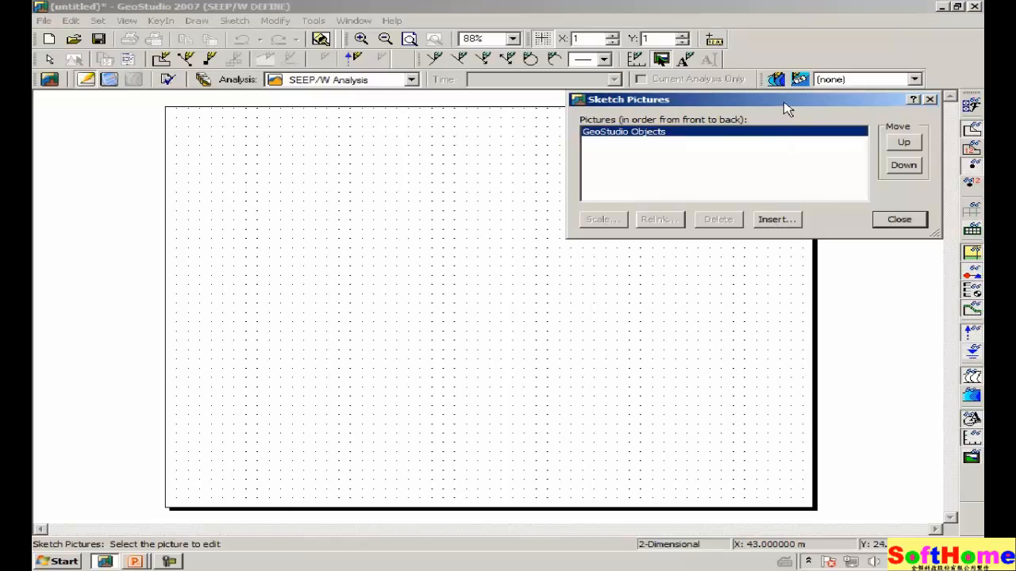
pyautogui.moveTo(786, 104); pyautogui.dragTo(633, 138)
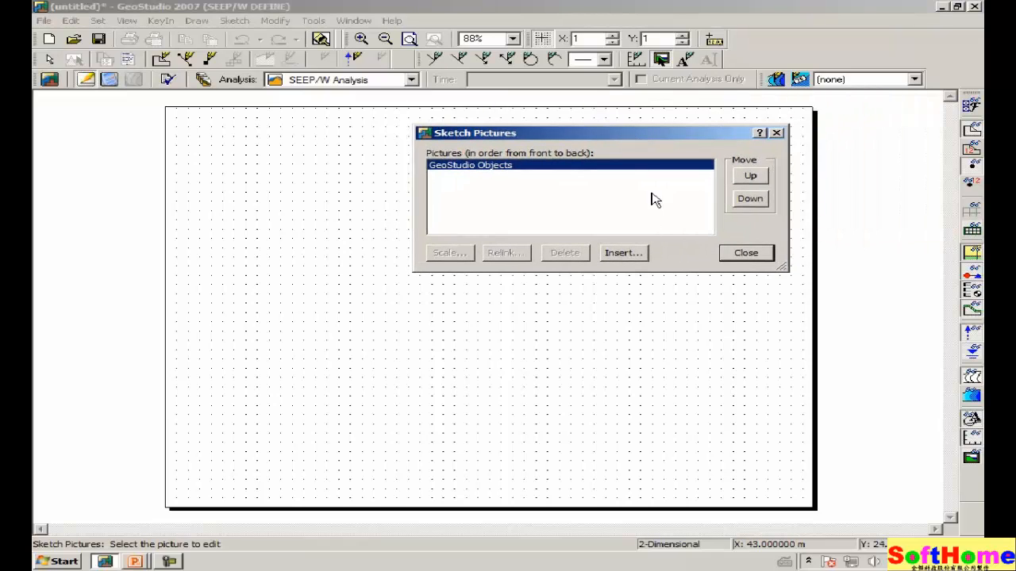
pyautogui.click(625, 257)
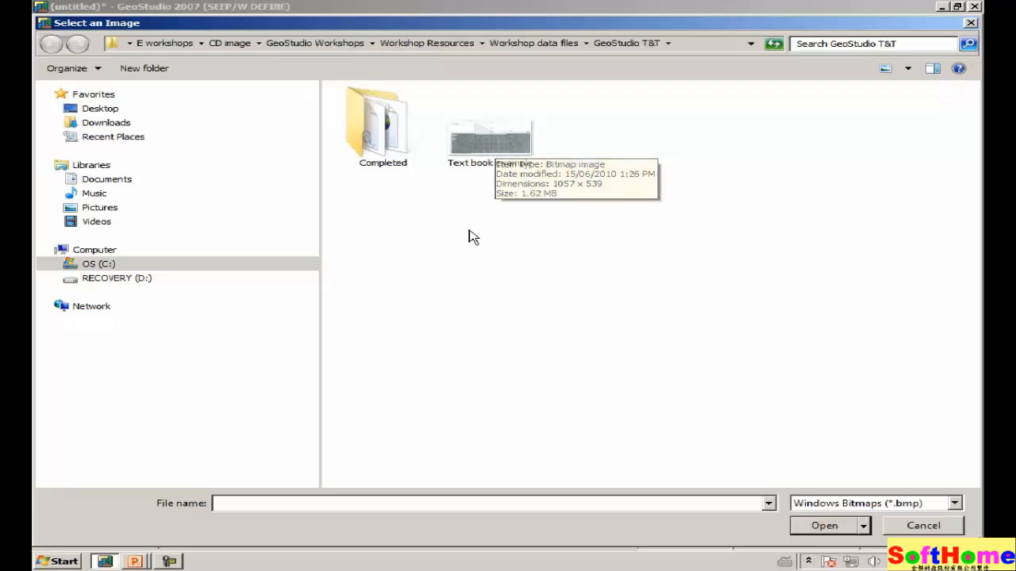
pyautogui.click(477, 154)
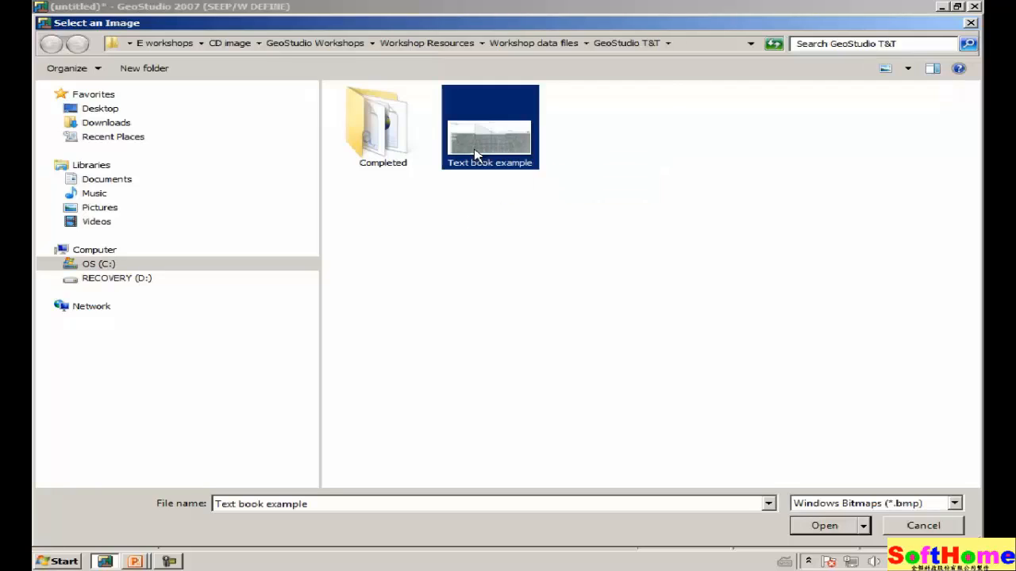
pyautogui.click(817, 527)
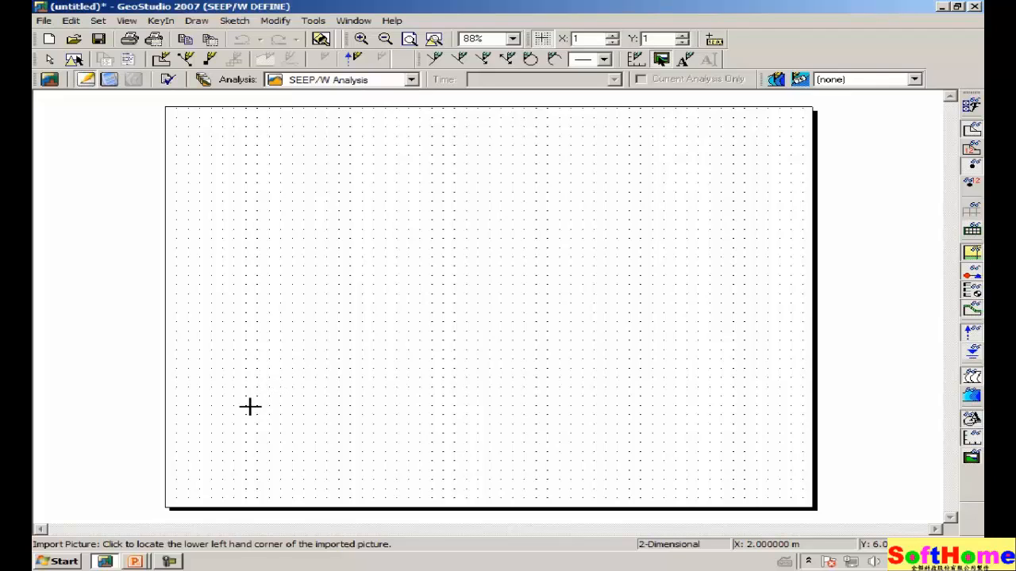
pyautogui.click(224, 461)
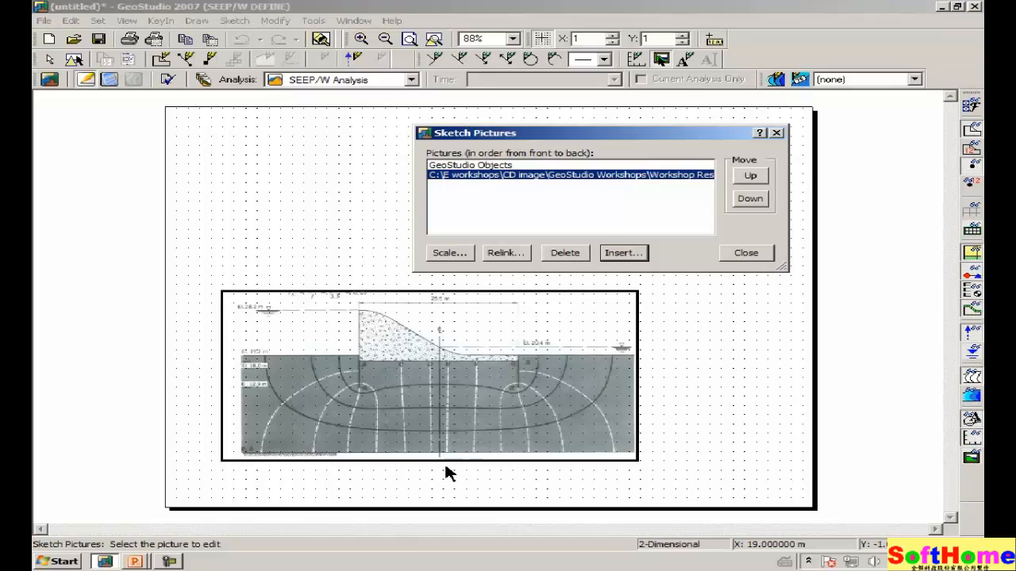
pyautogui.click(737, 254)
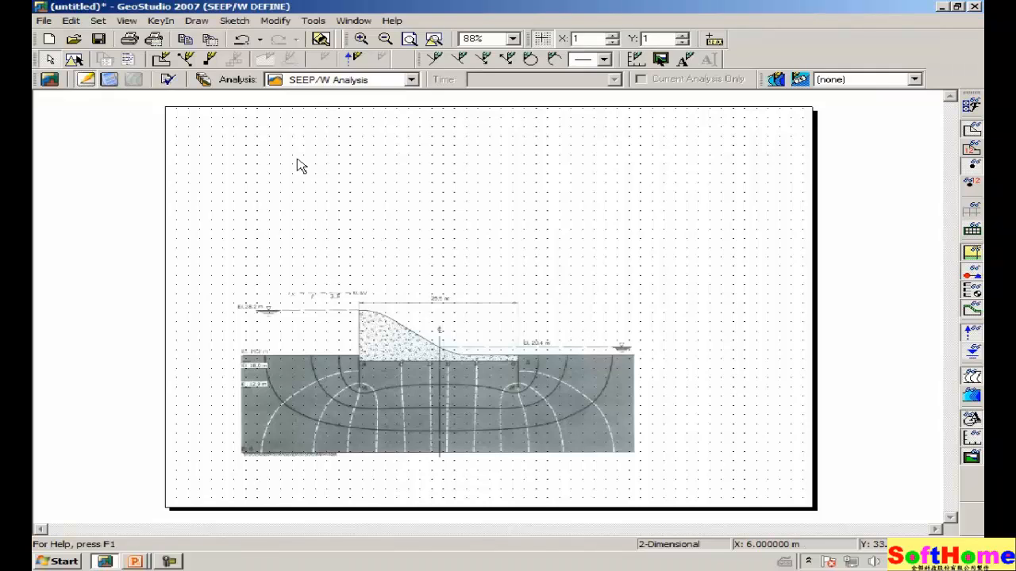
# Set both the horizontal and vertical engineering scales to 1:150.
pyautogui.click(99, 22)
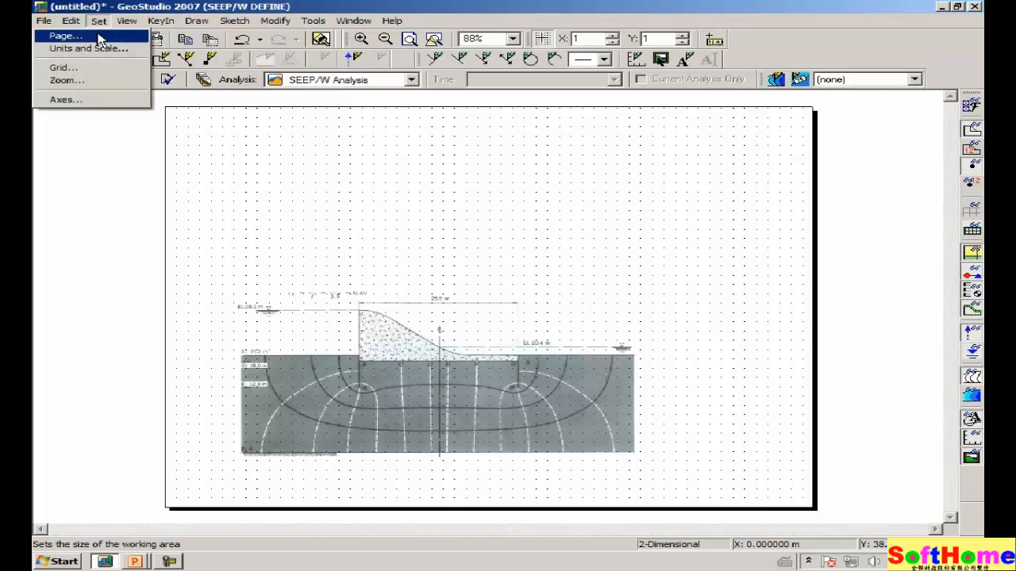
pyautogui.click(94, 51)
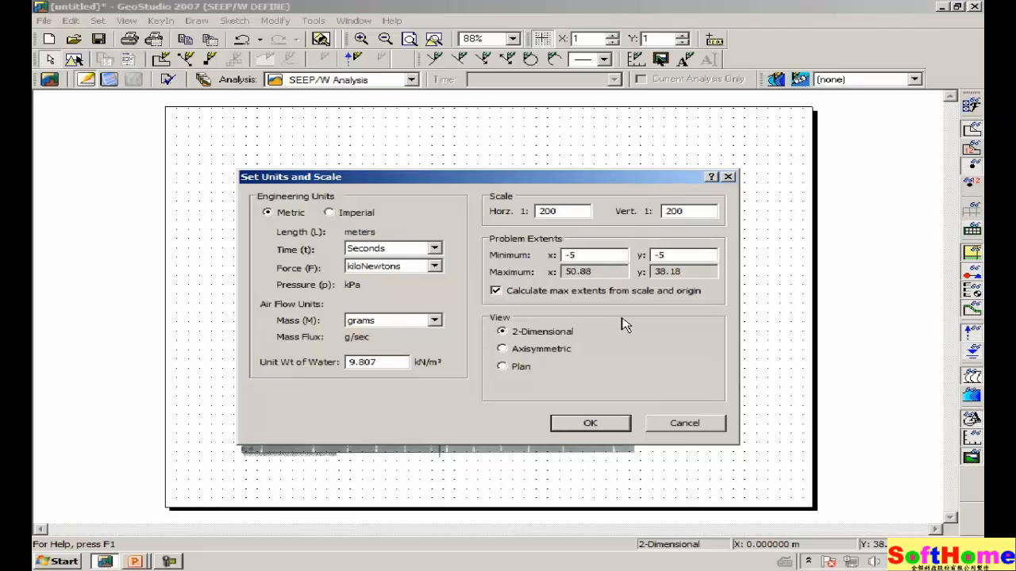
pyautogui.moveTo(571, 213); pyautogui.dragTo(479, 227)
pyautogui.write('150')
pyautogui.press('Tab')
pyautogui.write('1')
pyautogui.press('Tab')
pyautogui.click(600, 426)
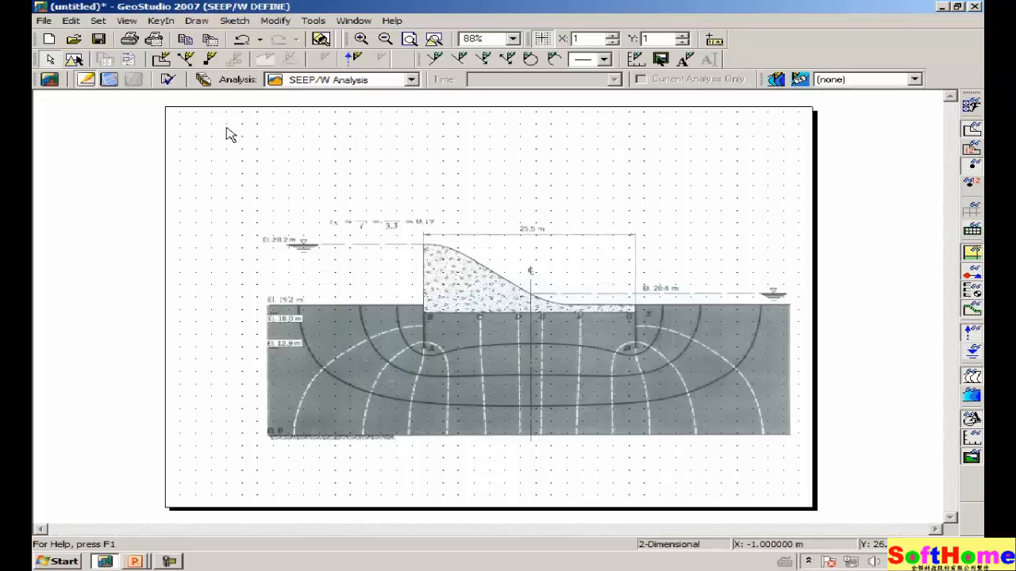
# Adjust the minimum x problem extent to shift the imported picture left on the page.
pyautogui.click(99, 23)
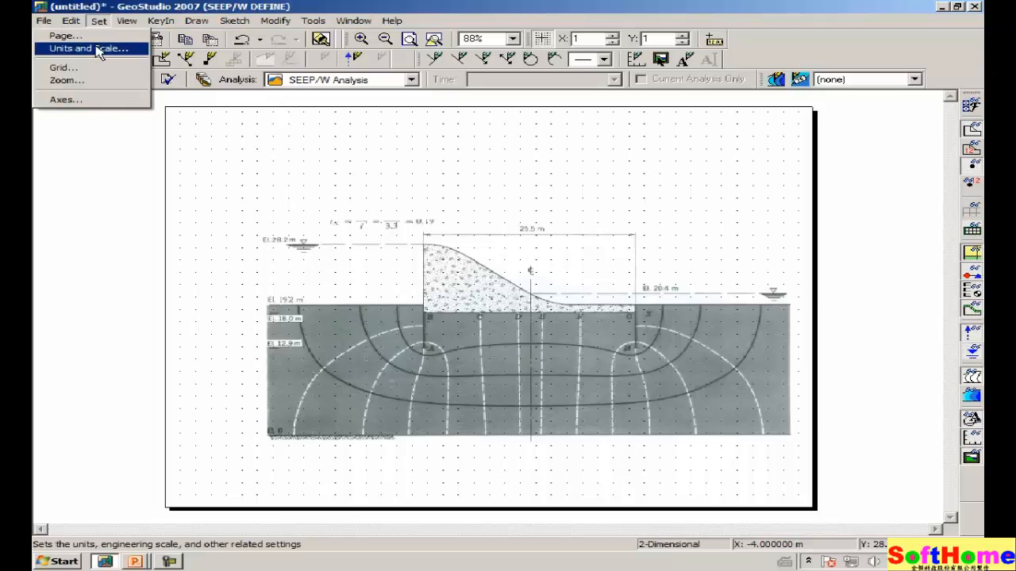
pyautogui.click(101, 49)
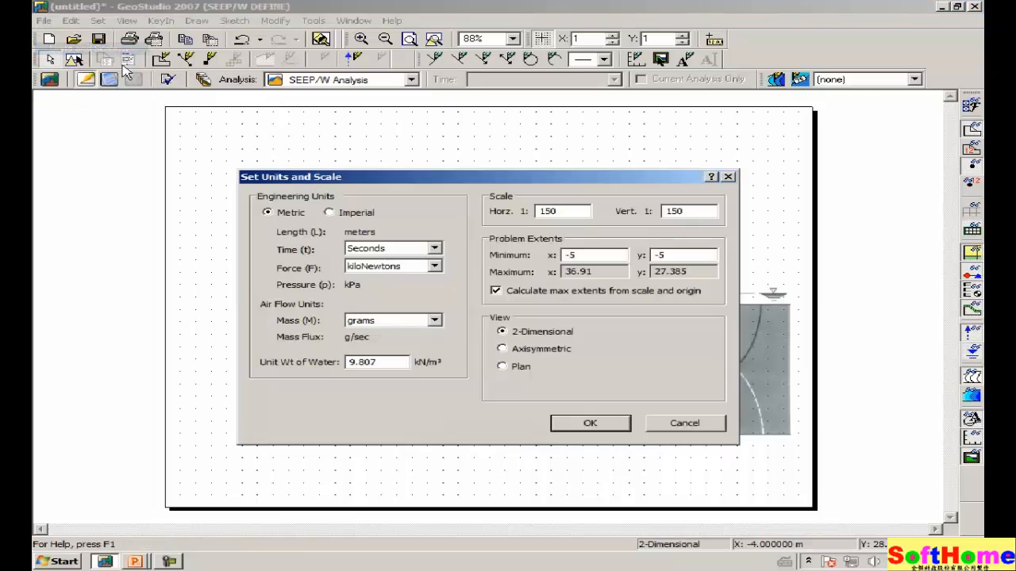
pyautogui.doubleClick(588, 254)
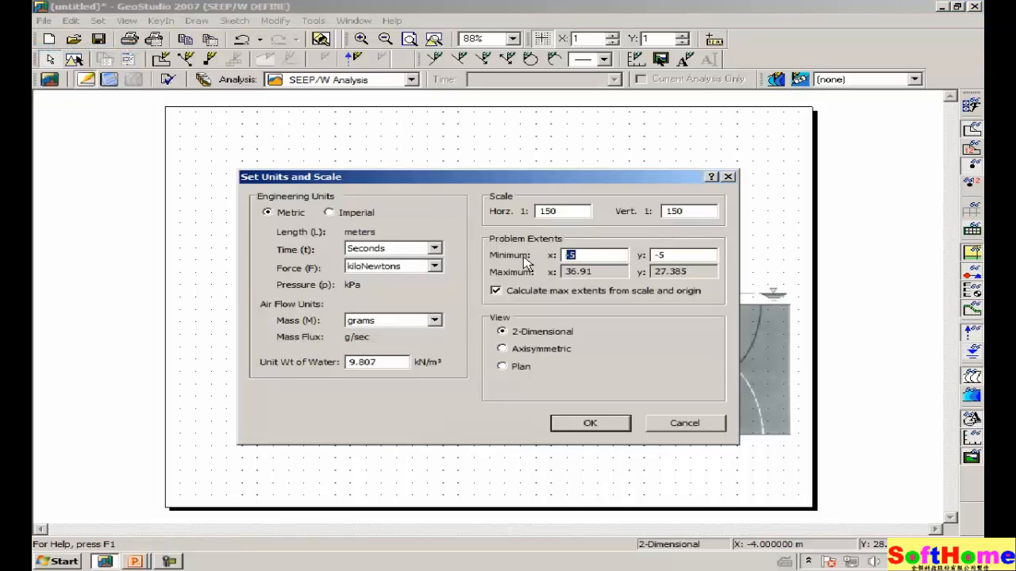
pyautogui.write('-')
pyautogui.press('Tab')
pyautogui.click(591, 424)
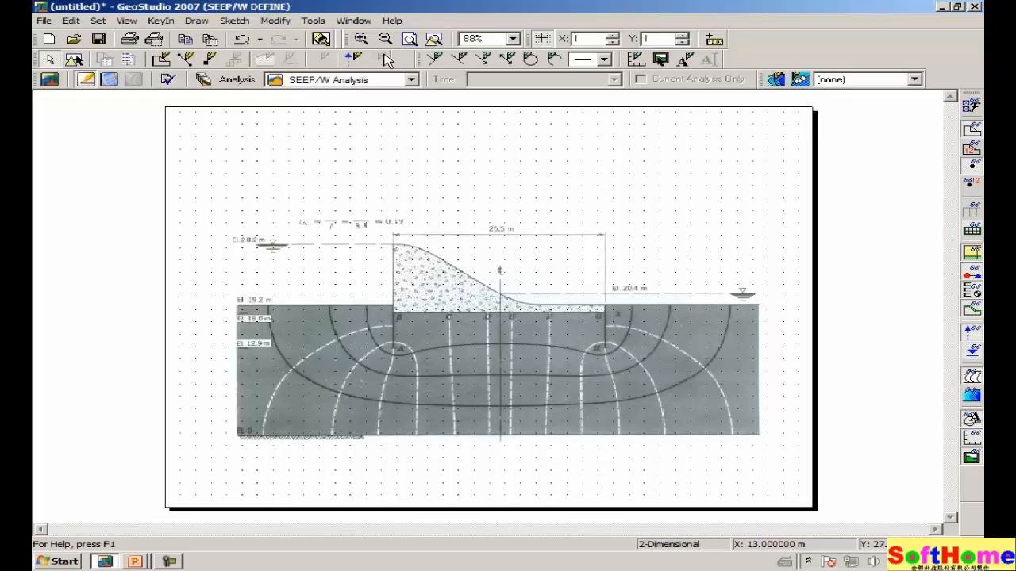
# Turn off the grid so points on the dam section can be picked freely.
pyautogui.click(362, 40)
pyautogui.moveTo(295, 181)
pyautogui.mouseDown()
pyautogui.moveTo(374, 283)
pyautogui.moveTo(600, 390)
pyautogui.moveTo(668, 401)
pyautogui.mouseUp()
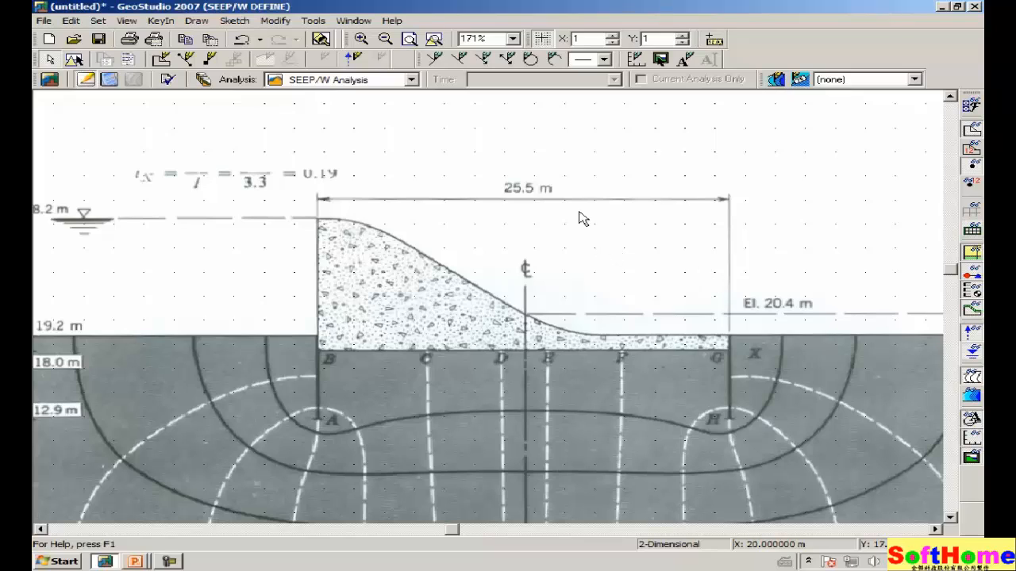
pyautogui.click(546, 45)
# Start scaling the imported picture, placing reference point A at the dam's upstream crest and B at its downstream base corner G.
pyautogui.click(234, 24)
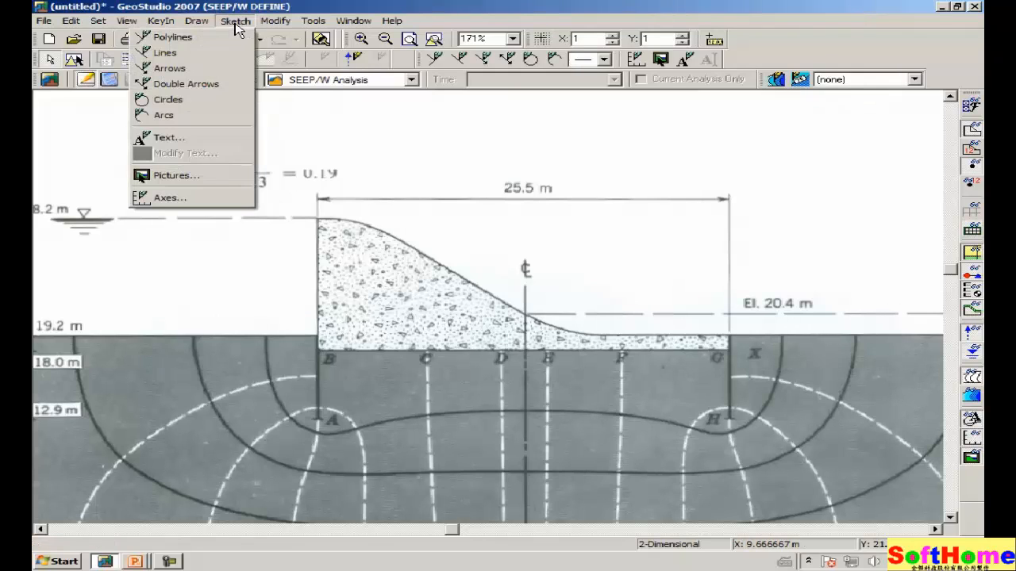
pyautogui.click(220, 176)
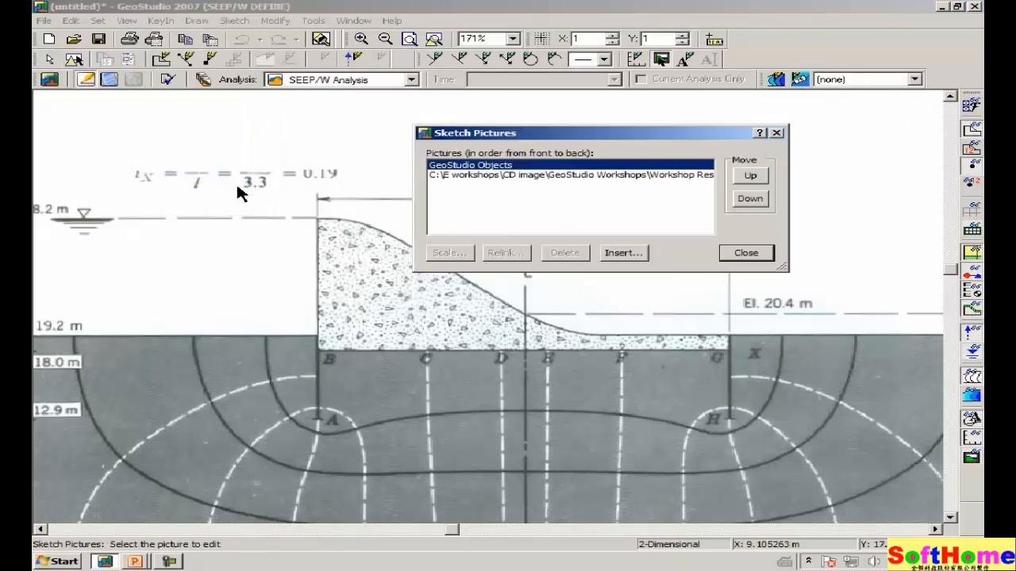
pyautogui.click(355, 401)
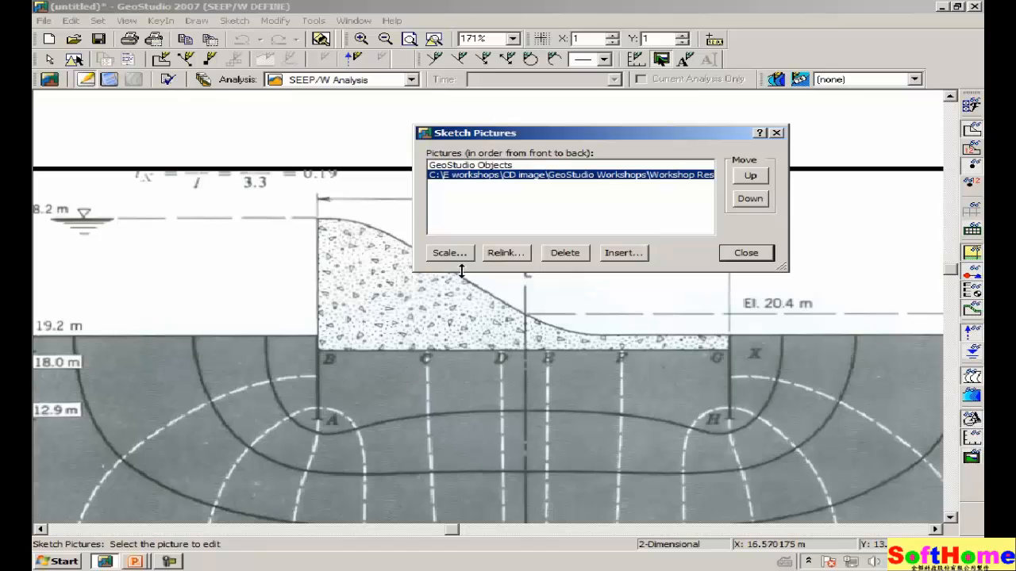
pyautogui.moveTo(573, 136); pyautogui.dragTo(587, 58)
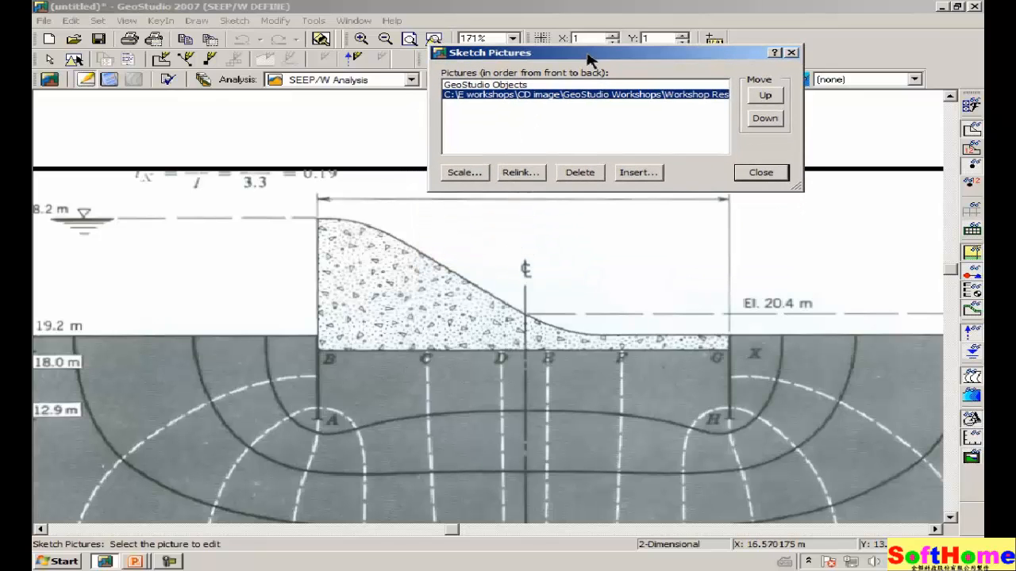
pyautogui.click(464, 173)
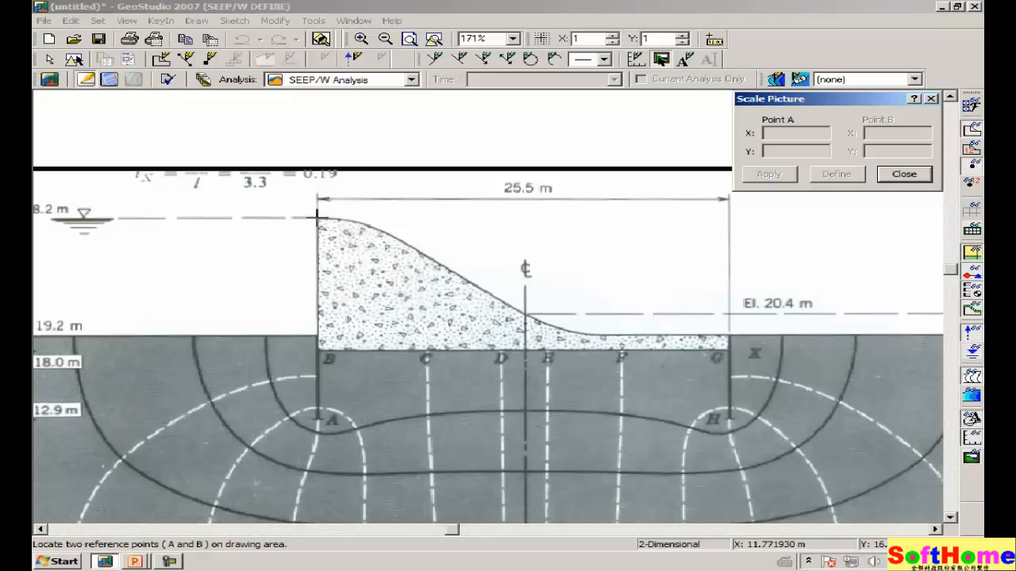
pyautogui.click(317, 217)
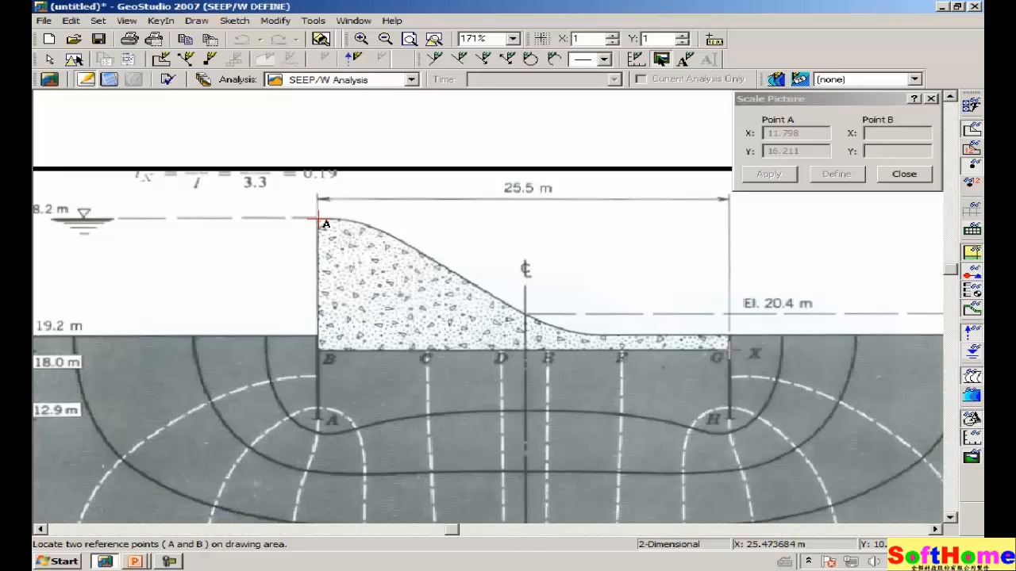
pyautogui.click(729, 349)
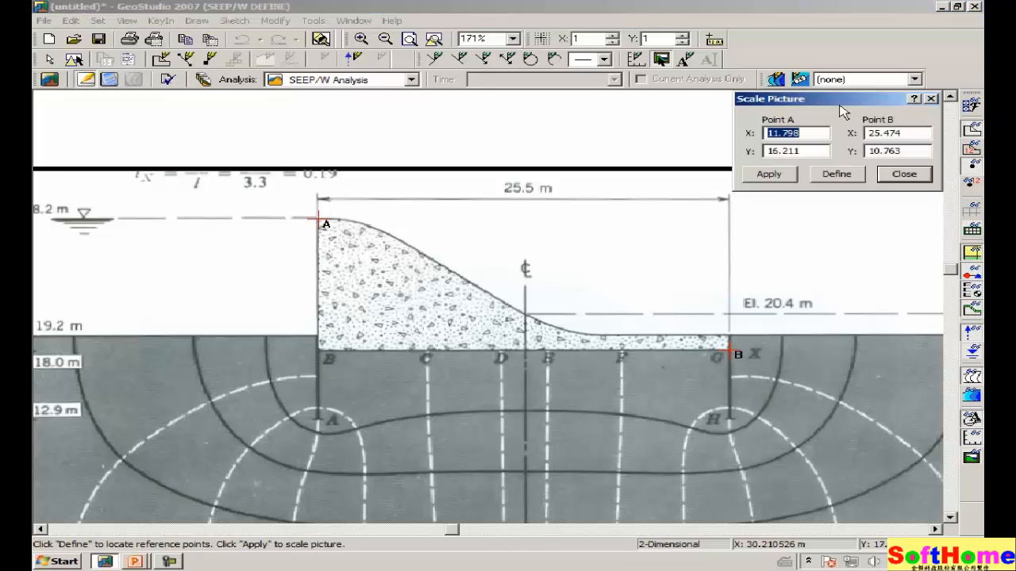
# Set the picture's reference point A at the upstream crest to X -12.75 and Y 28.2.
pyautogui.moveTo(838, 104); pyautogui.dragTo(642, 181)
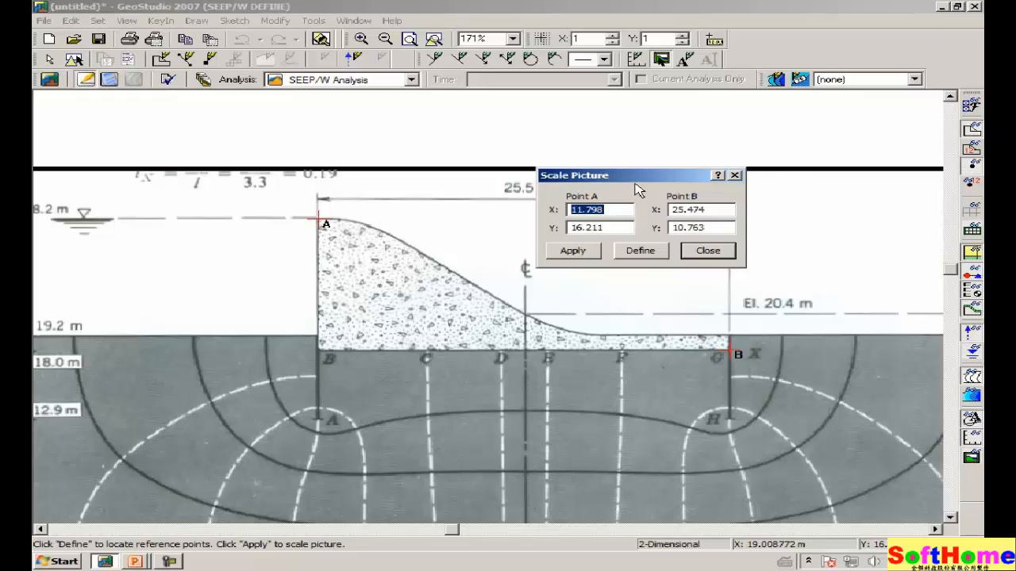
pyautogui.moveTo(641, 181); pyautogui.dragTo(696, 118)
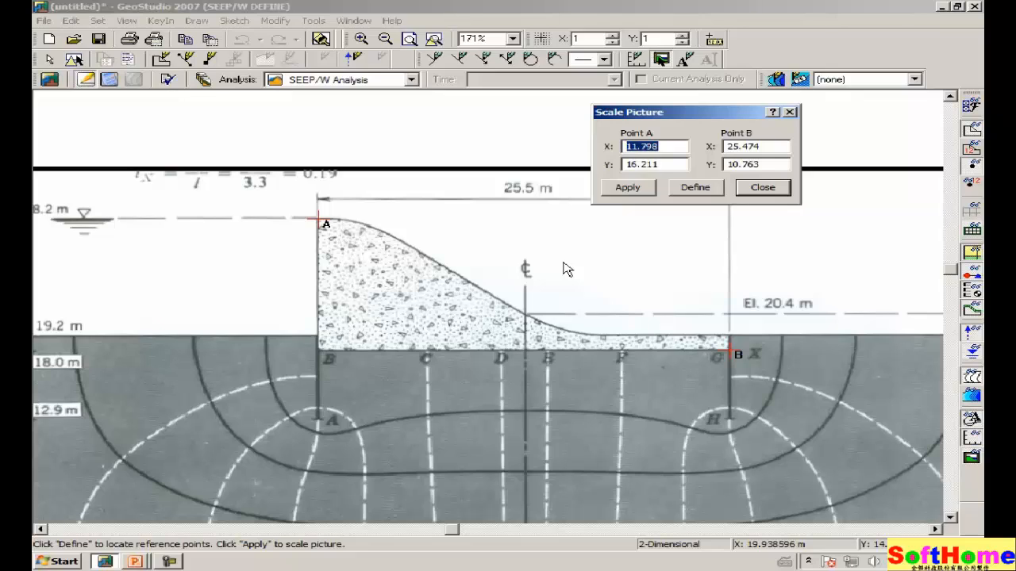
pyautogui.write('-12.75')
pyautogui.press('Tab')
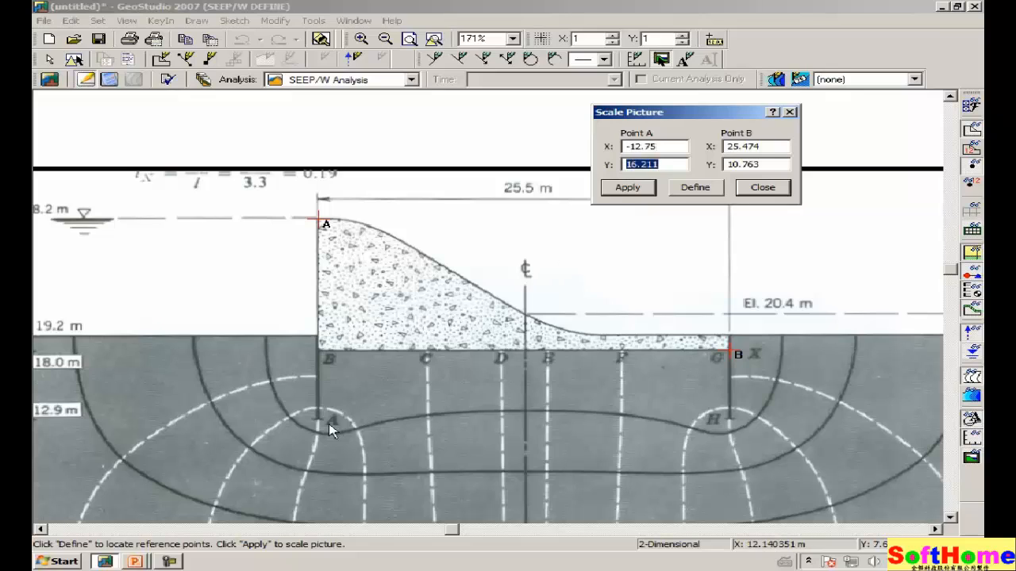
pyautogui.moveTo(450, 530)
pyautogui.mouseDown()
pyautogui.moveTo(390, 530)
pyautogui.moveTo(438, 528)
pyautogui.mouseUp()
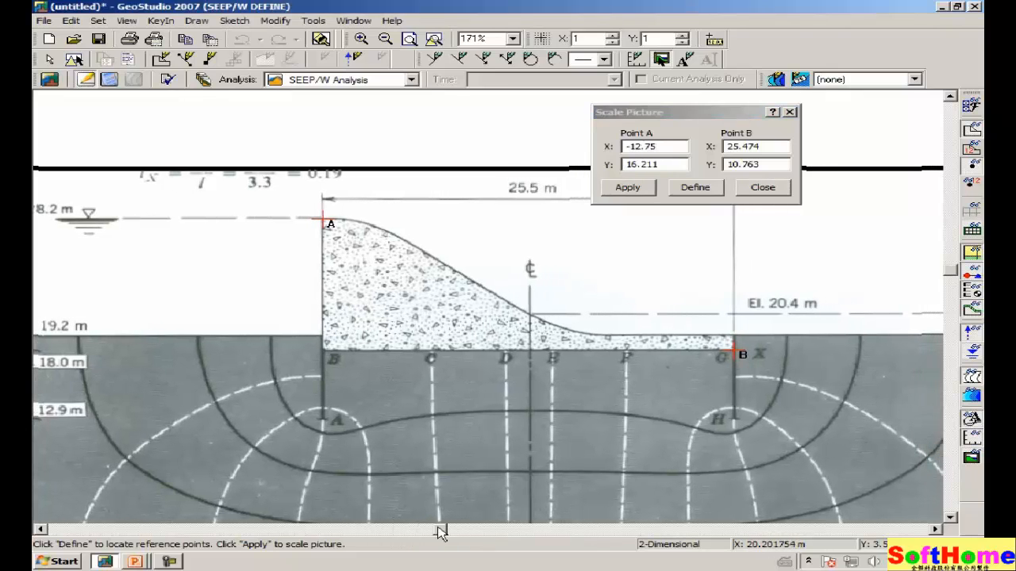
pyautogui.click(673, 112)
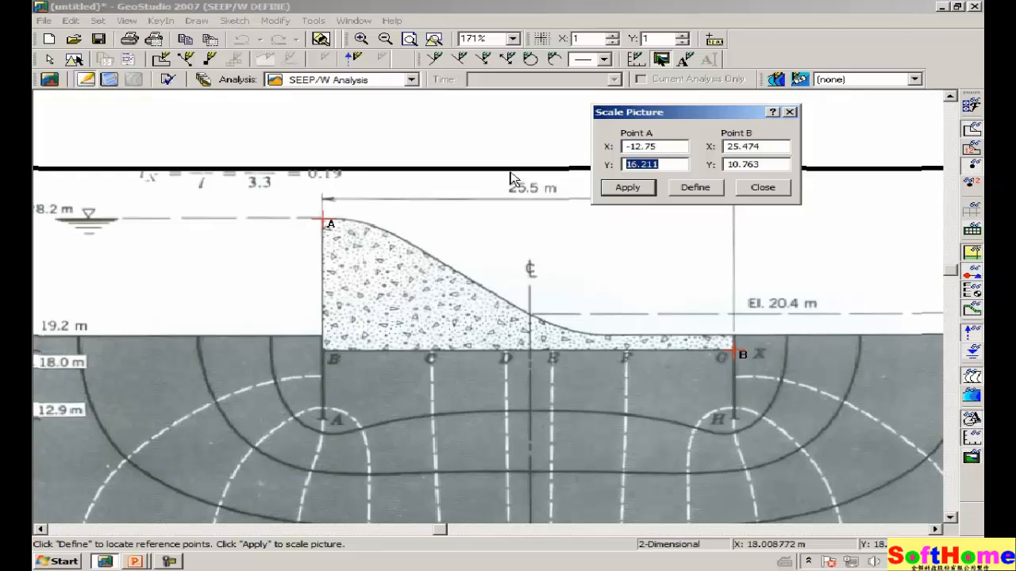
pyautogui.write('28.2')
pyautogui.press('Tab')
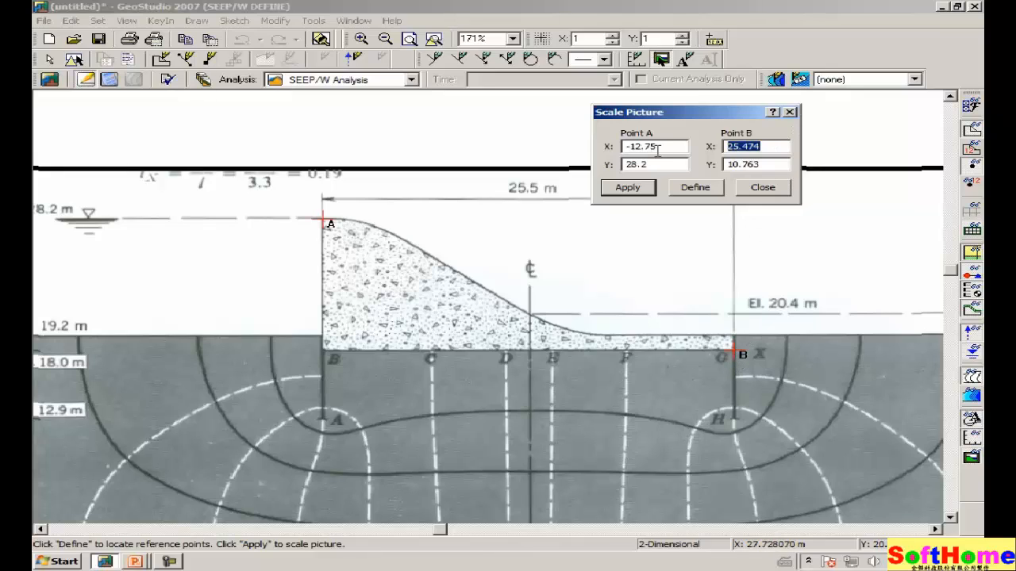
# Set reference point B at corner G to X 12.75 and Y 18, apply the picture scaling, and show the whole page.
pyautogui.write('12.75')
pyautogui.press('Tab')
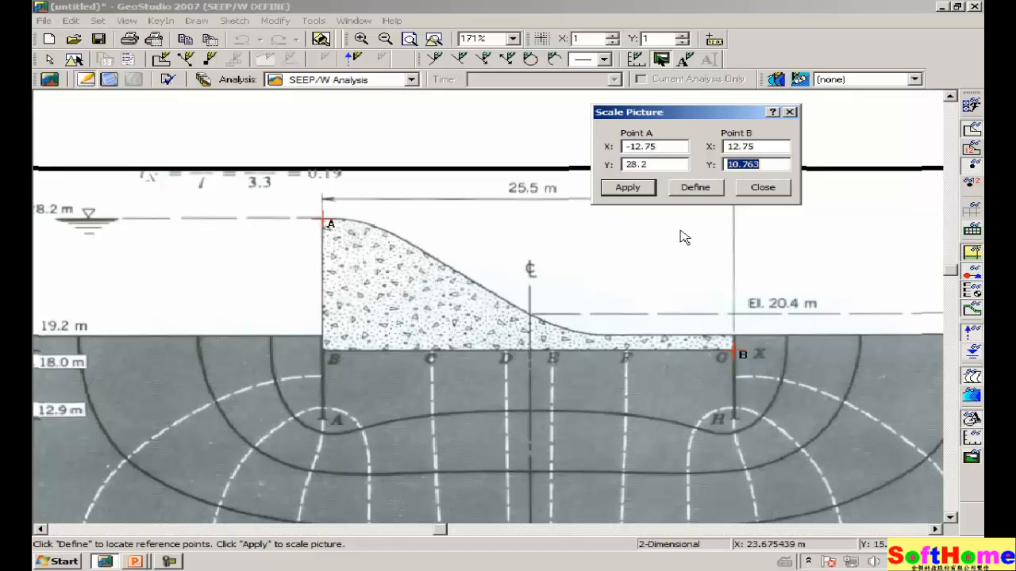
pyautogui.write('18')
pyautogui.press('Tab')
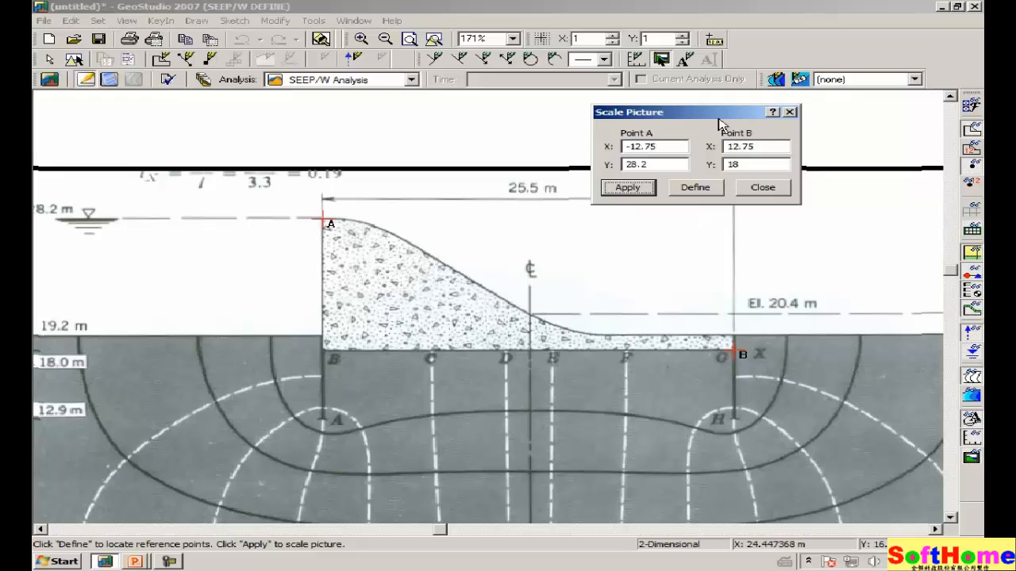
pyautogui.moveTo(715, 115); pyautogui.dragTo(664, 236)
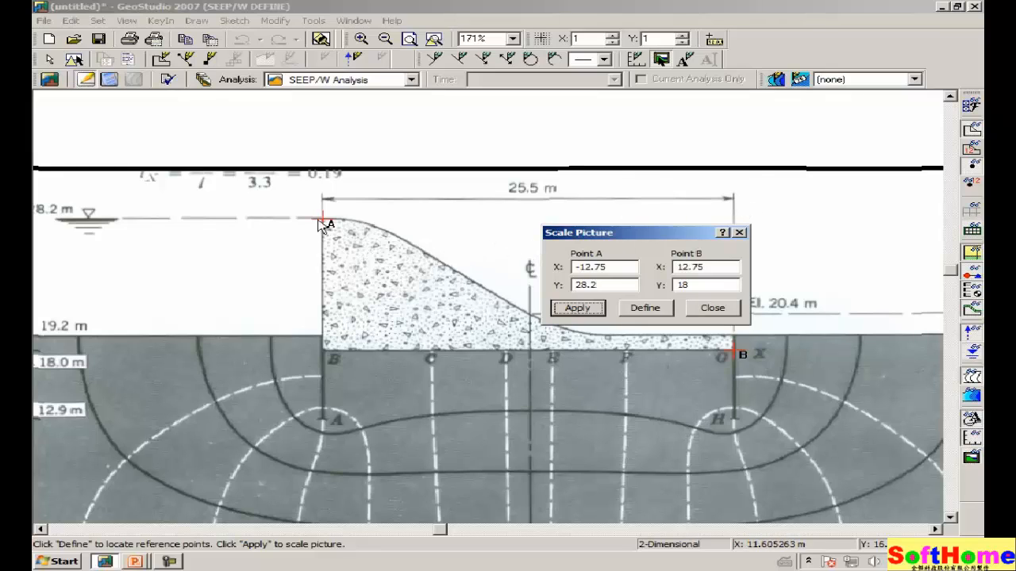
pyautogui.click(573, 311)
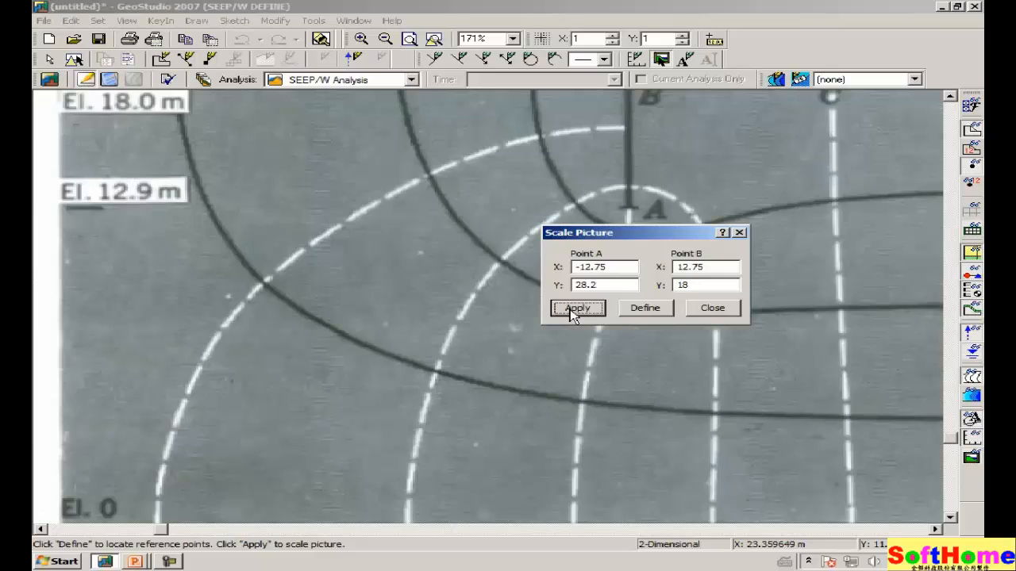
pyautogui.click(711, 309)
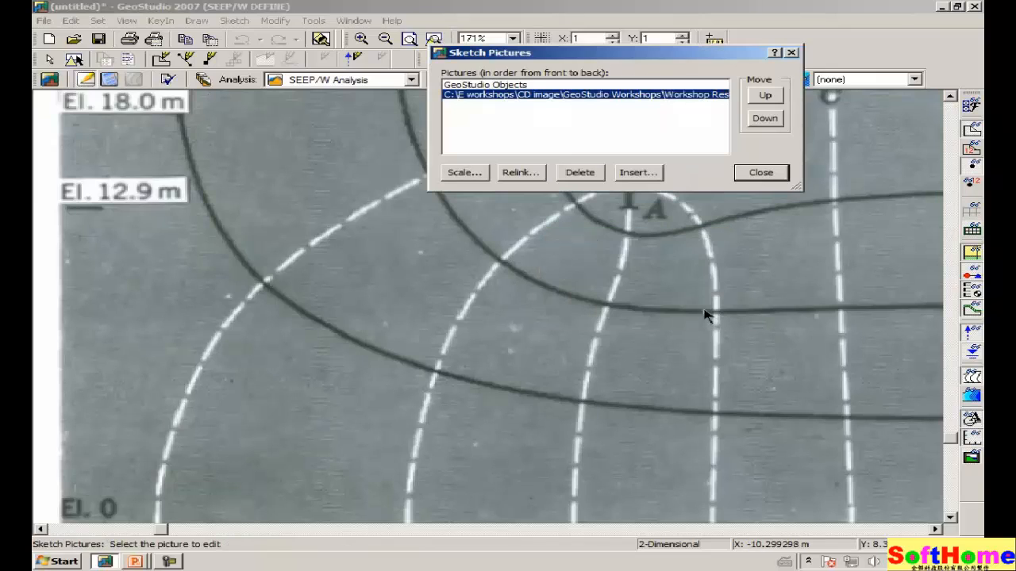
pyautogui.click(760, 174)
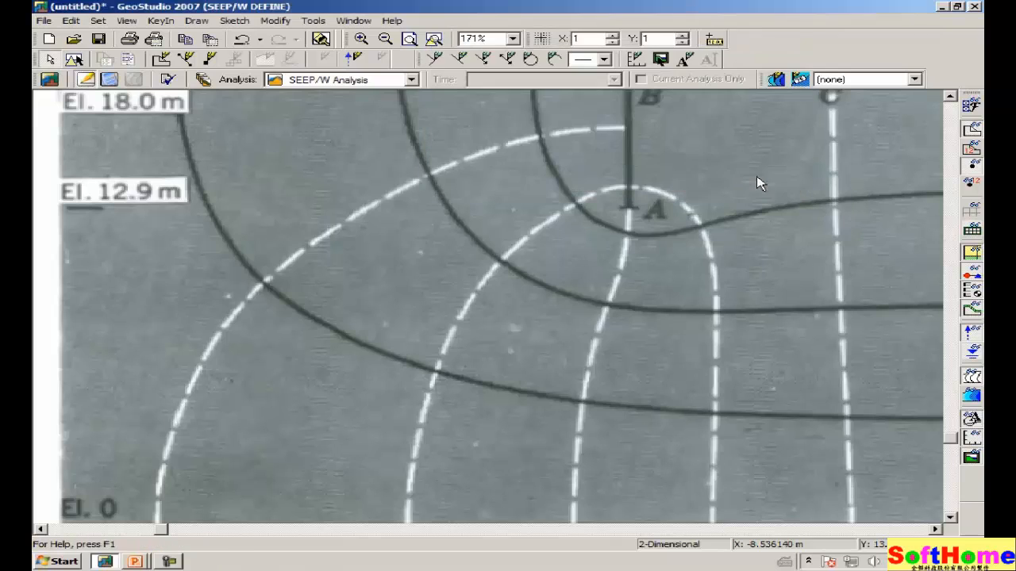
pyautogui.click(410, 40)
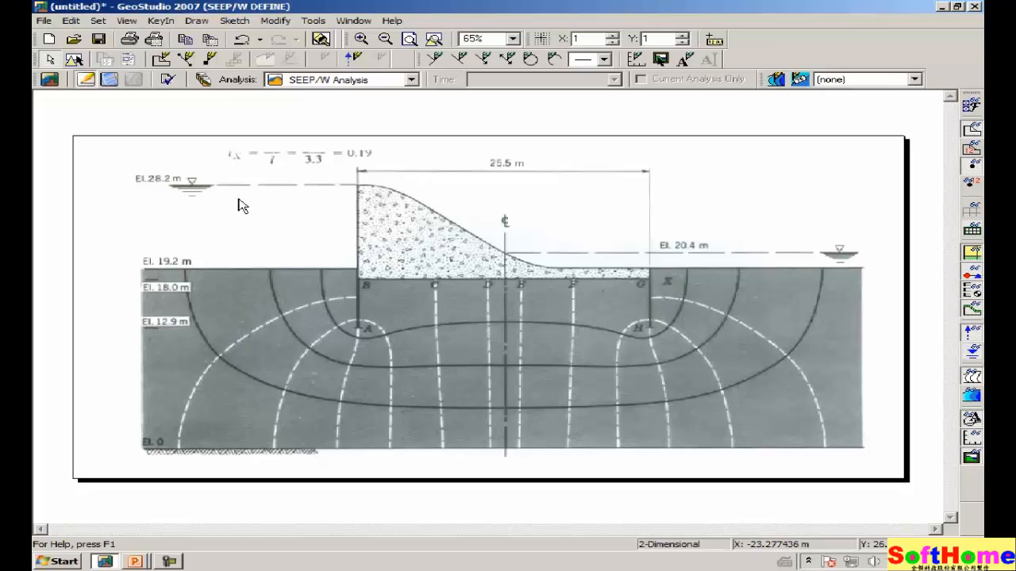
# Check the scale and problem extents in the units and scale settings.
pyautogui.click(717, 42)
pyautogui.click(98, 20)
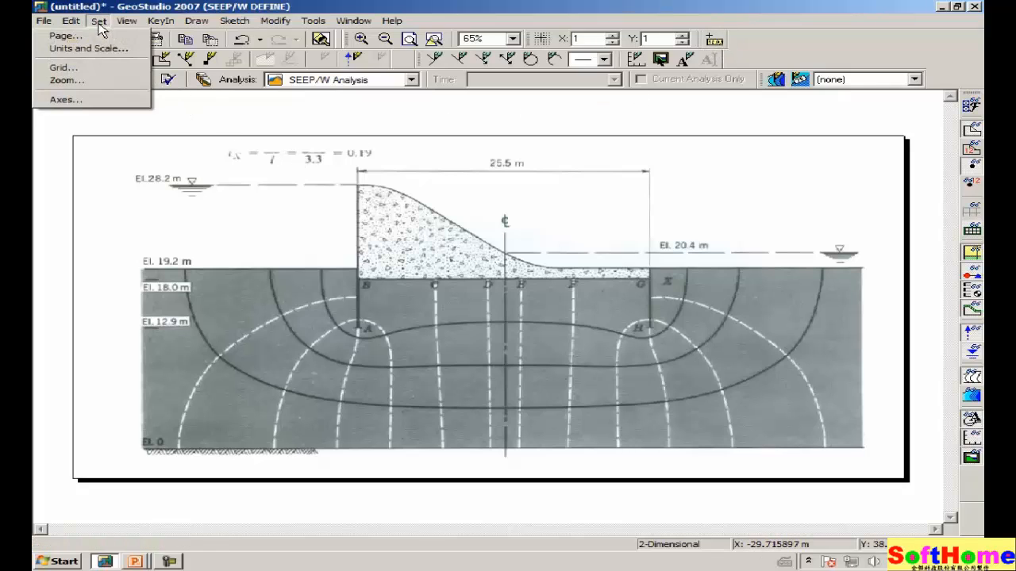
pyautogui.click(89, 48)
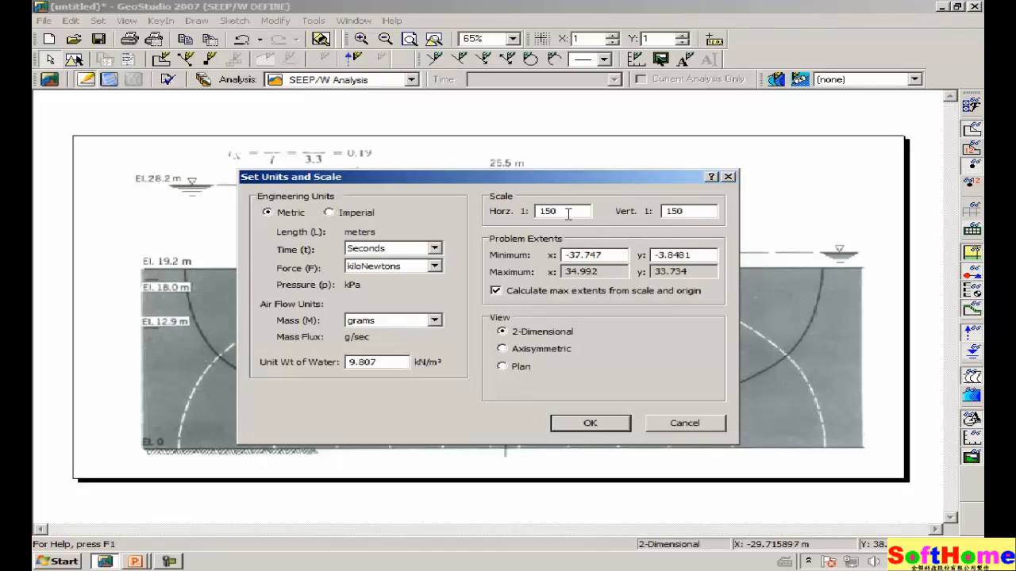
pyautogui.click(587, 424)
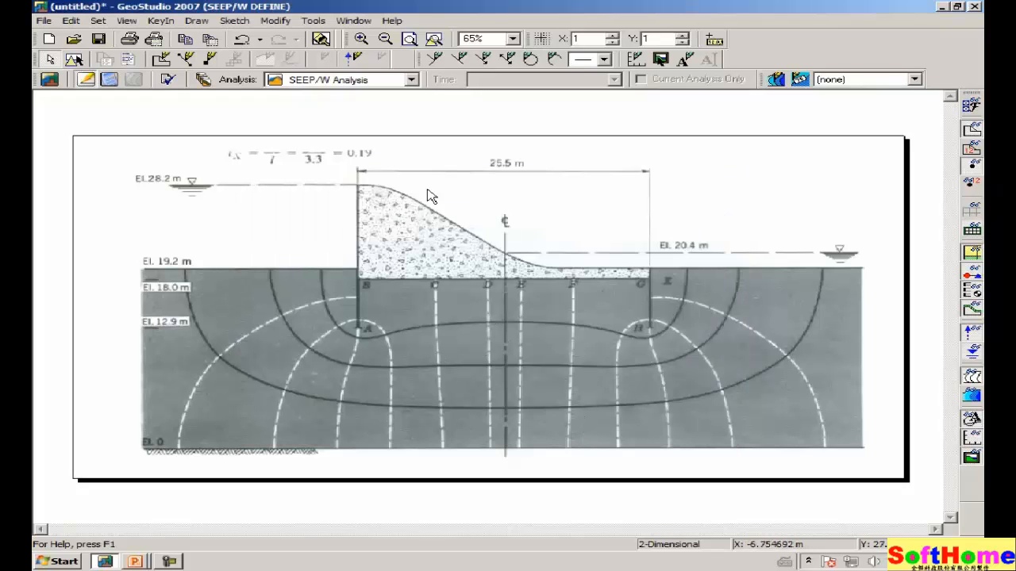
# Turn the grid on and set its X and Y spacing to 0.5.
pyautogui.click(543, 39)
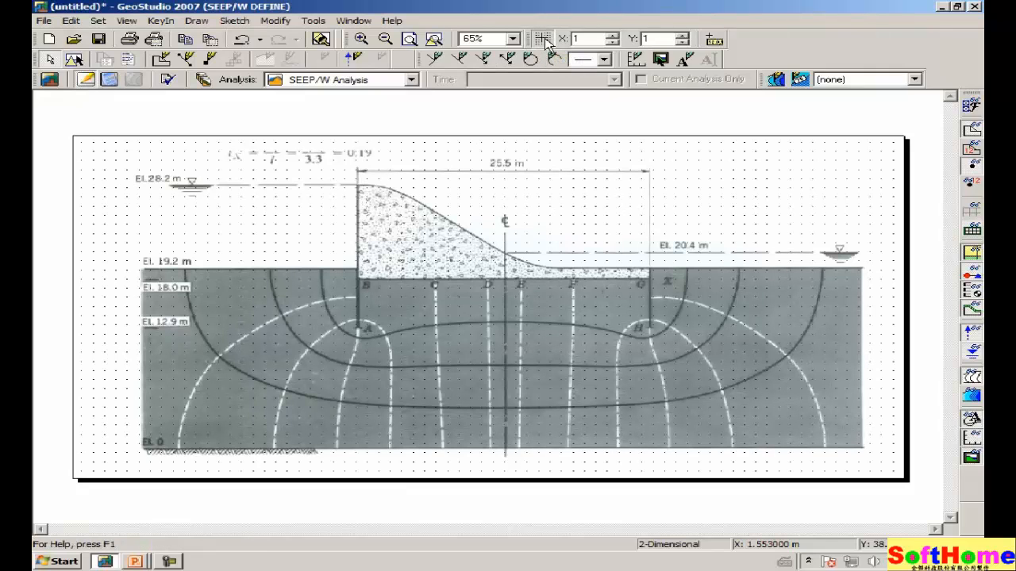
pyautogui.click(614, 37)
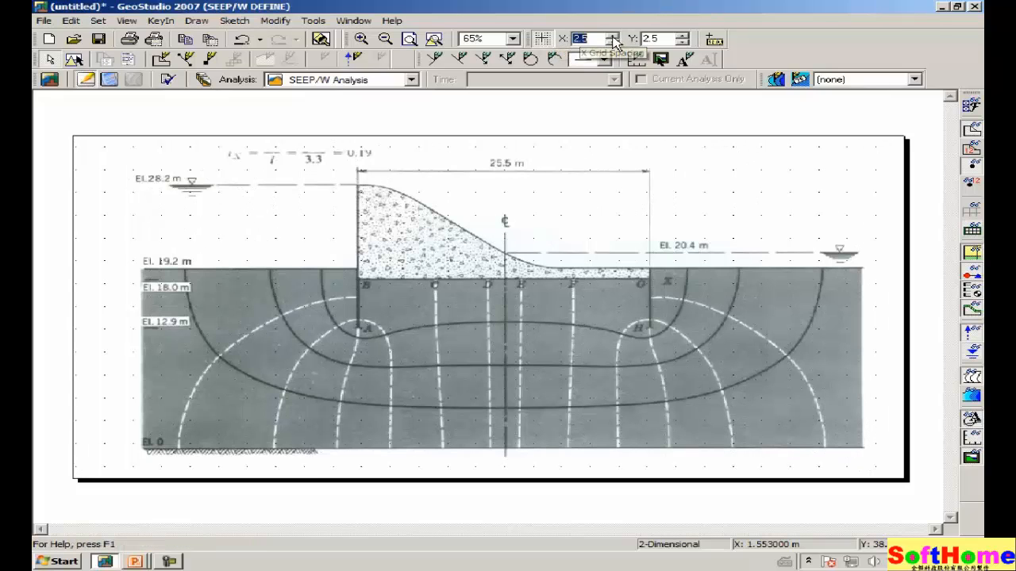
pyautogui.click(613, 43)
pyautogui.click(614, 42)
pyautogui.click(613, 42)
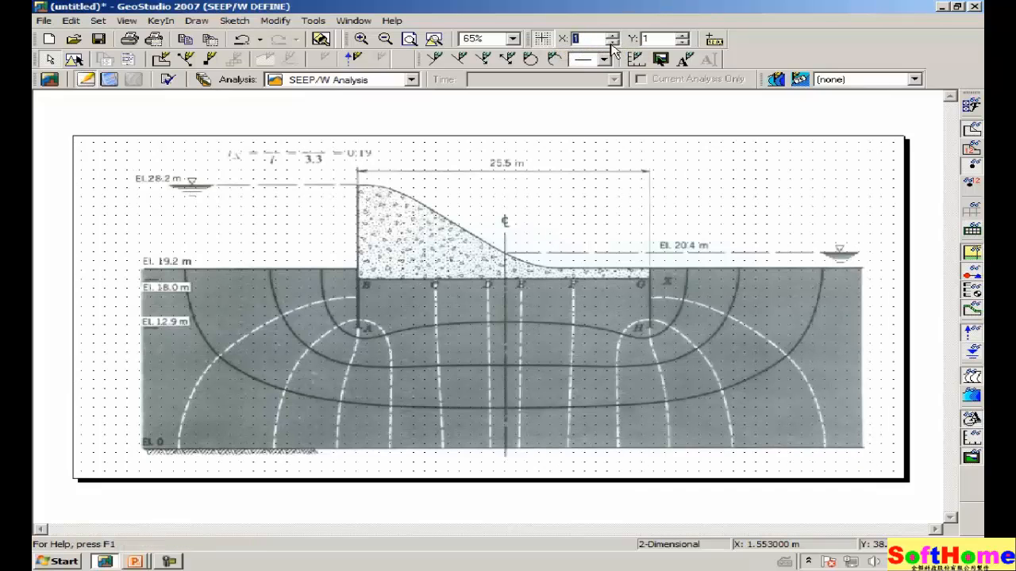
pyautogui.click(613, 43)
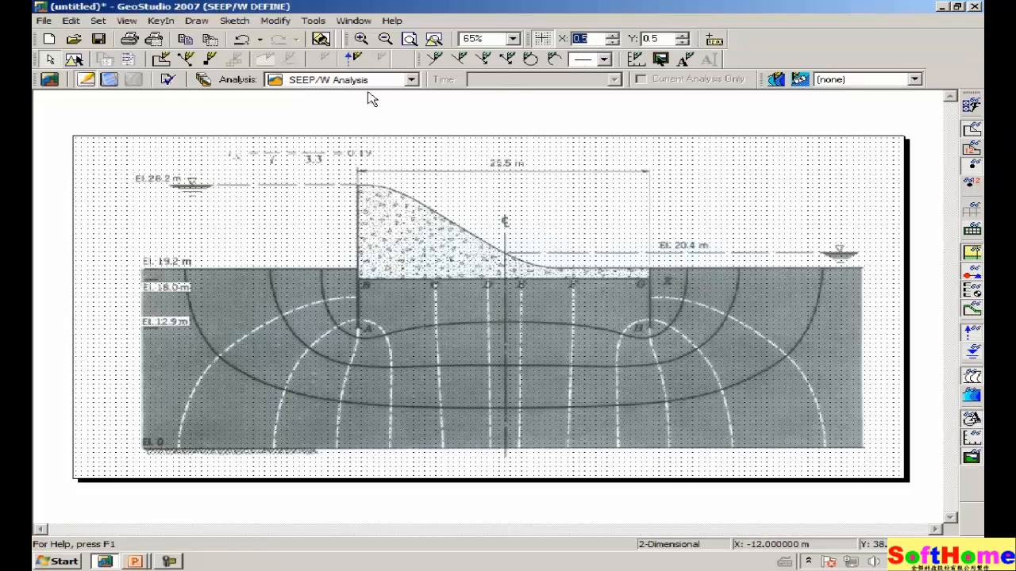
# Draw a point where the upstream ground surface meets the dam, with coordinates X -12.75 m and Y 19.2 m.
pyautogui.click(361, 42)
pyautogui.moveTo(305, 223)
pyautogui.mouseDown()
pyautogui.moveTo(322, 276)
pyautogui.moveTo(594, 382)
pyautogui.moveTo(676, 360)
pyautogui.mouseUp()
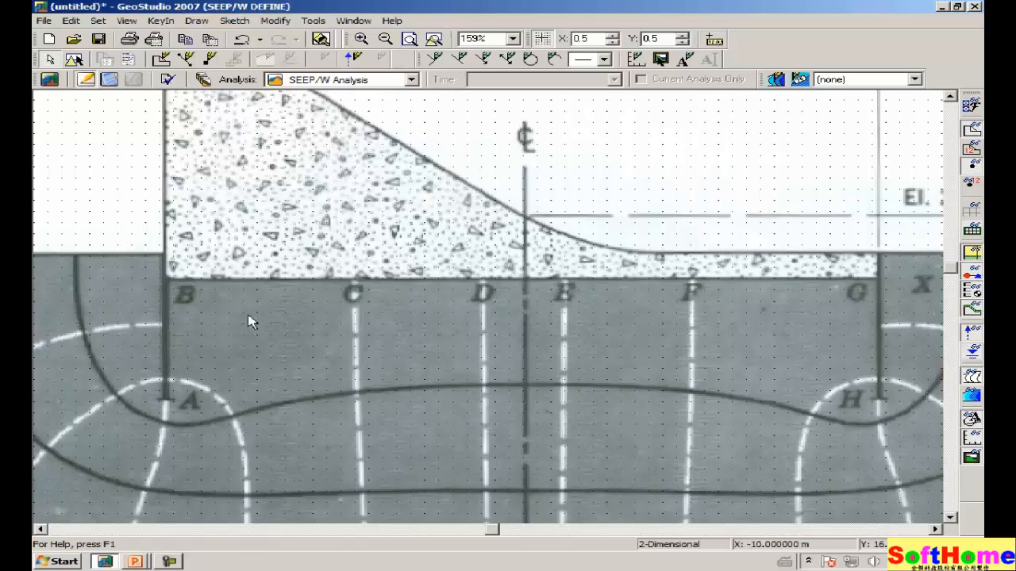
pyautogui.moveTo(489, 530); pyautogui.dragTo(163, 533)
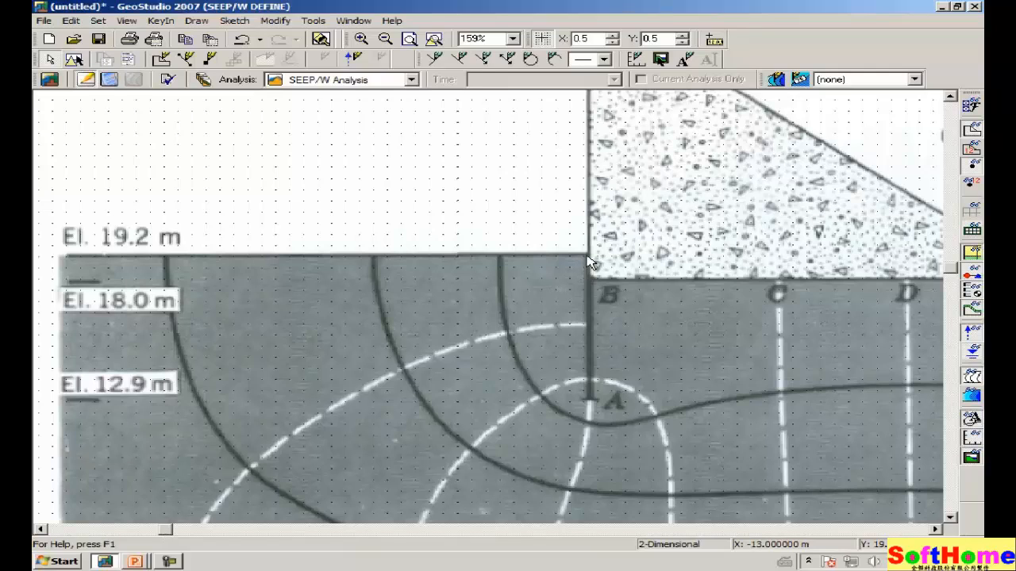
pyautogui.click(199, 20)
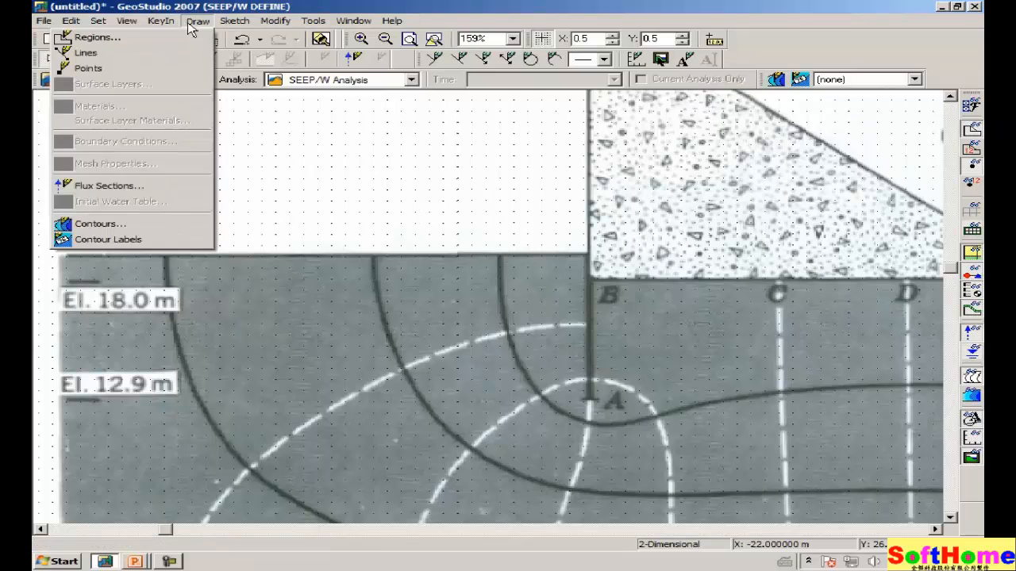
pyautogui.click(167, 70)
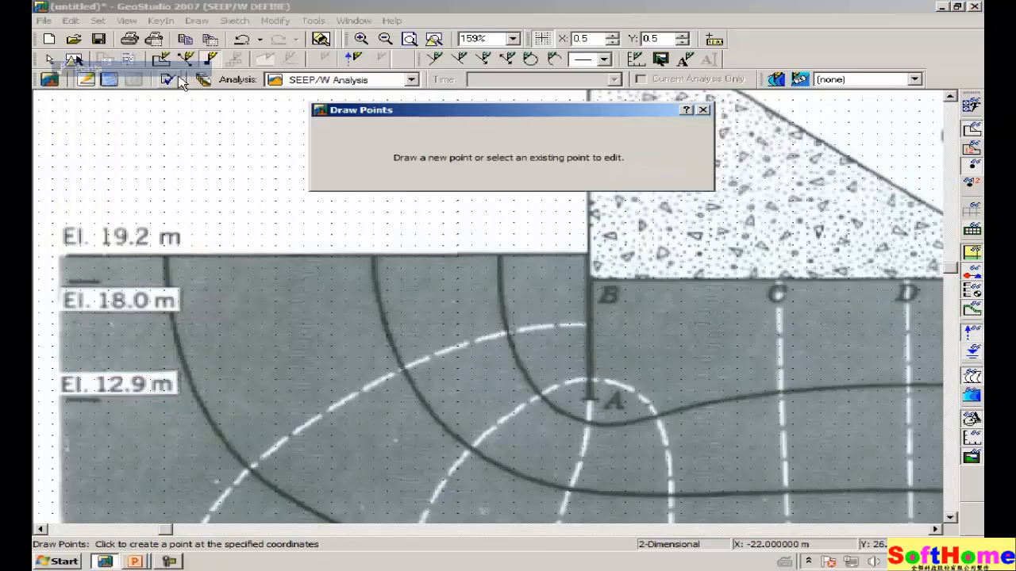
pyautogui.click(589, 257)
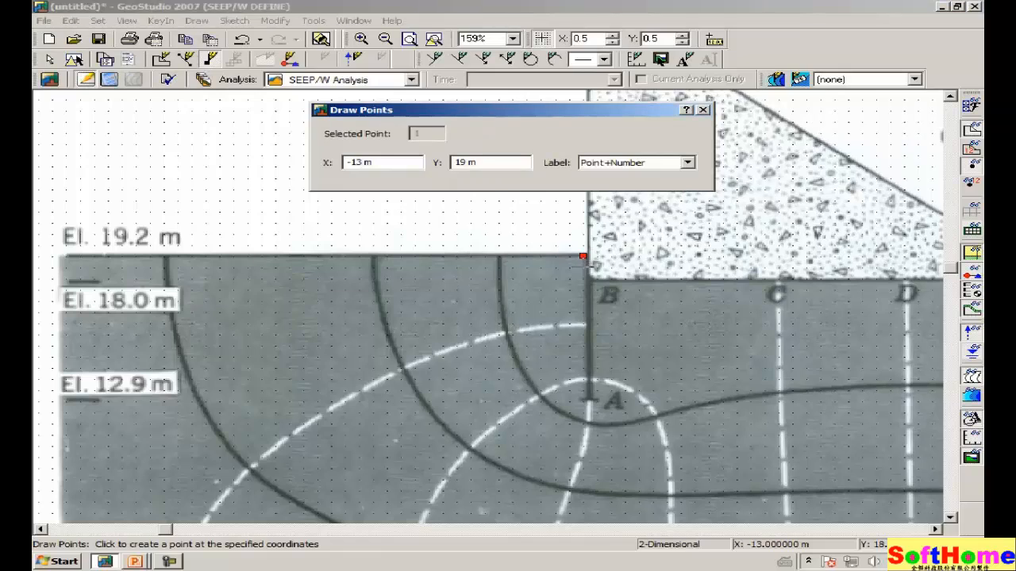
pyautogui.click(387, 162)
pyautogui.write('2.75')
pyautogui.press('Tab')
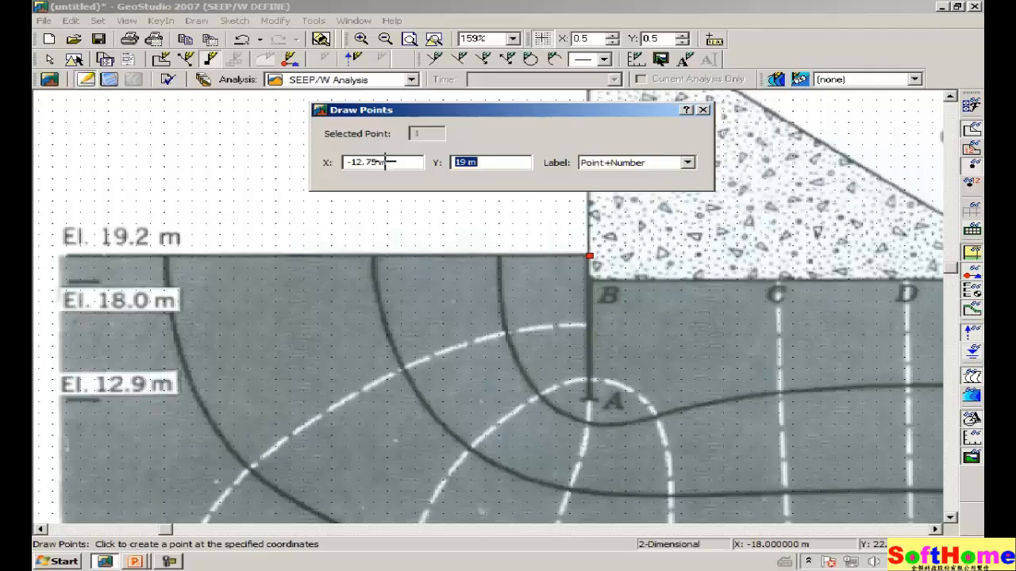
pyautogui.write('1')
pyautogui.press('Tab')
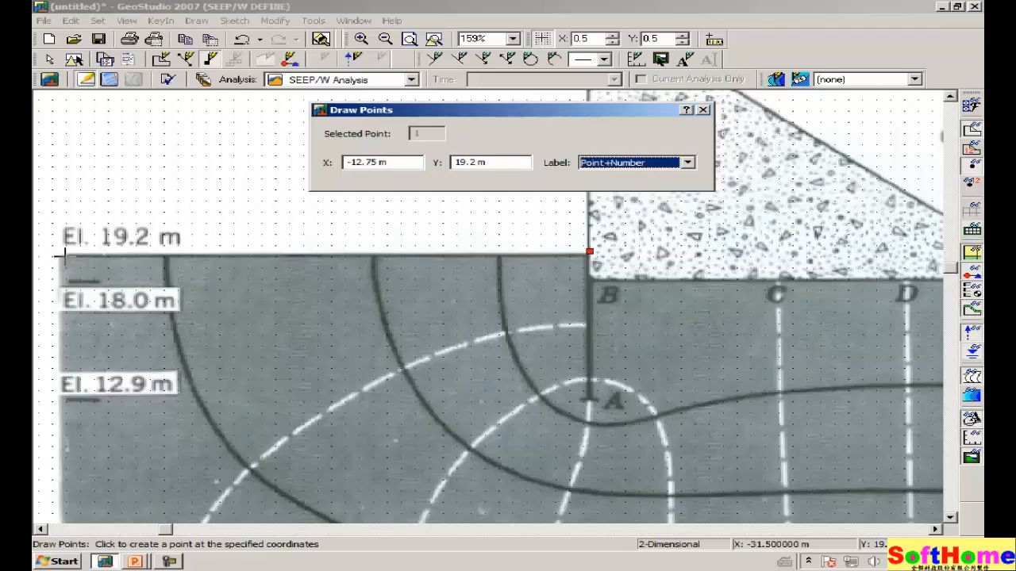
# Add a point at the far upstream end of the ground surface and set it to X -32 m, Y 19.2 m.
pyautogui.click(65, 256)
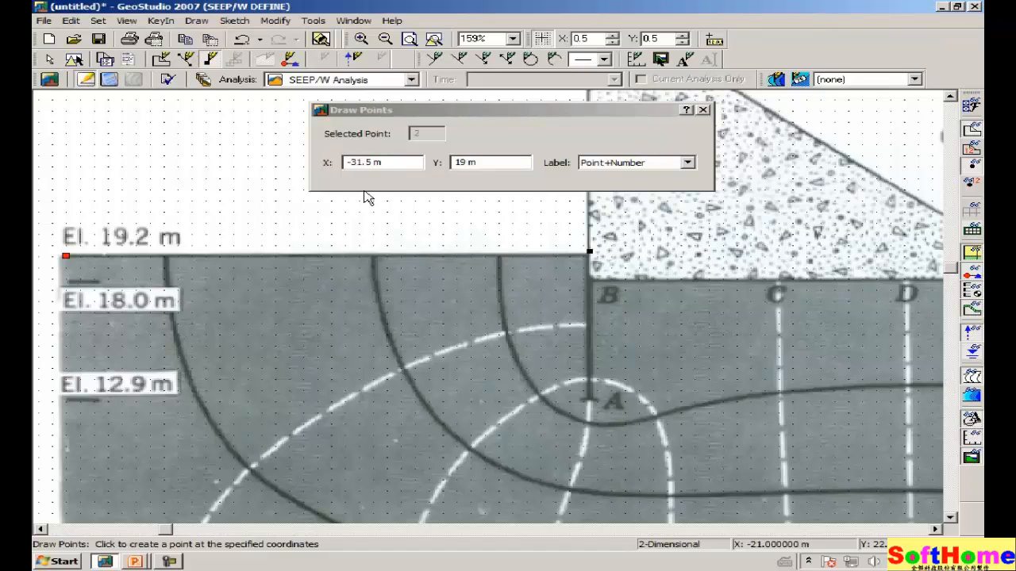
pyautogui.click(399, 163)
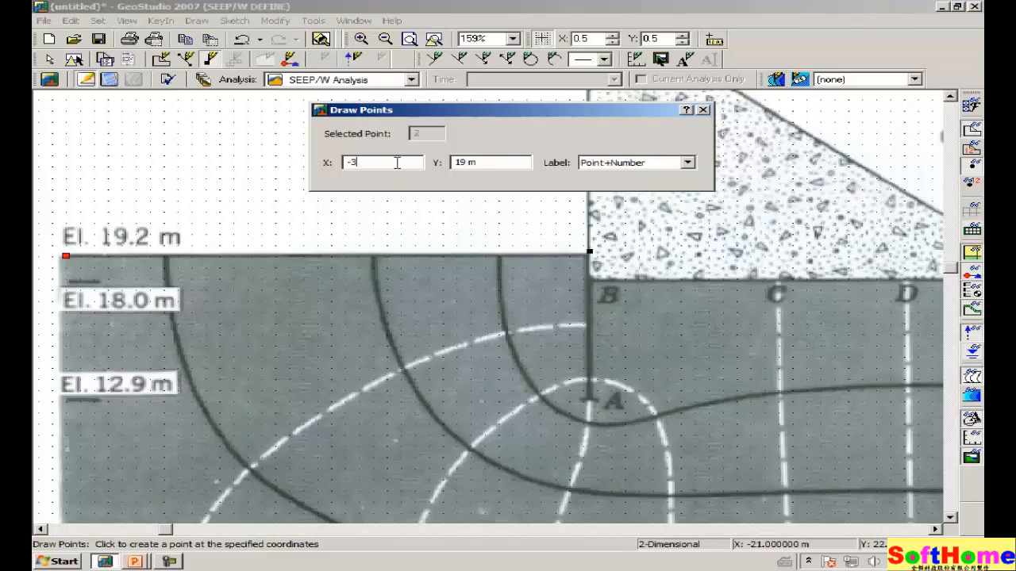
pyautogui.write('-32')
pyautogui.press('Tab')
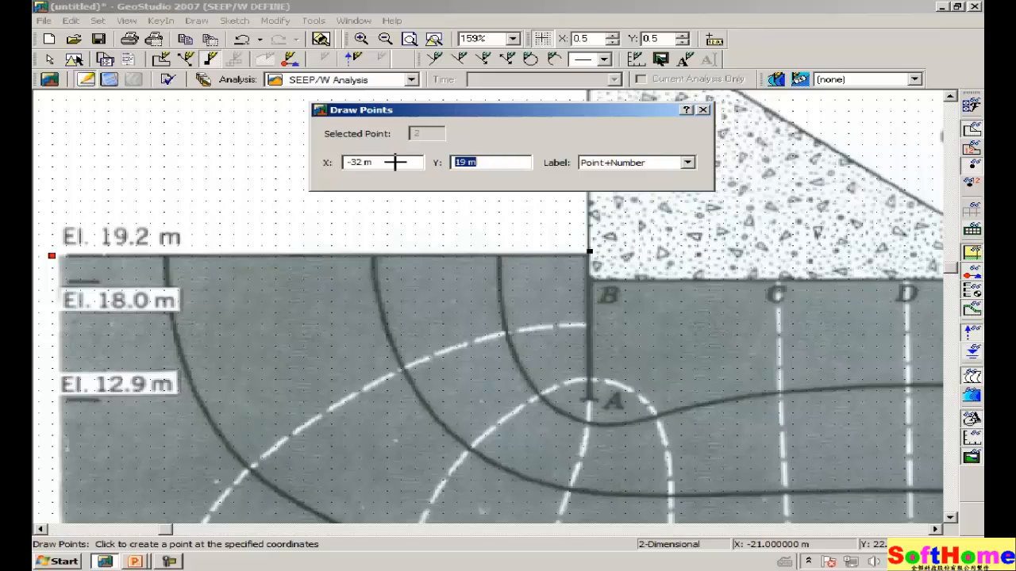
pyautogui.write('1')
pyautogui.press('Tab')
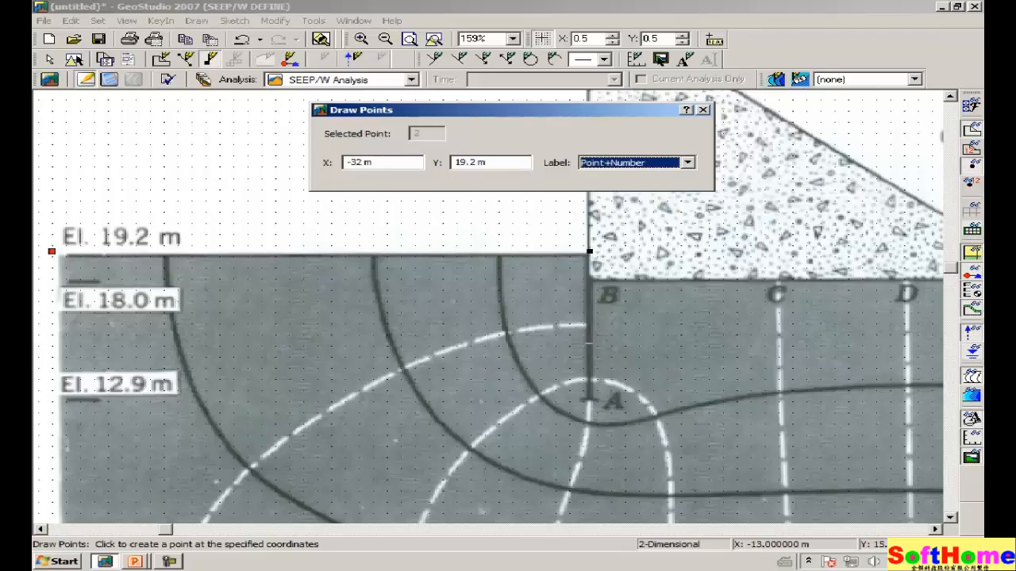
# Add a point at the dam's upstream base corner B, at X -12.75 m and Y 18 m.
pyautogui.click(589, 279)
pyautogui.click(588, 279)
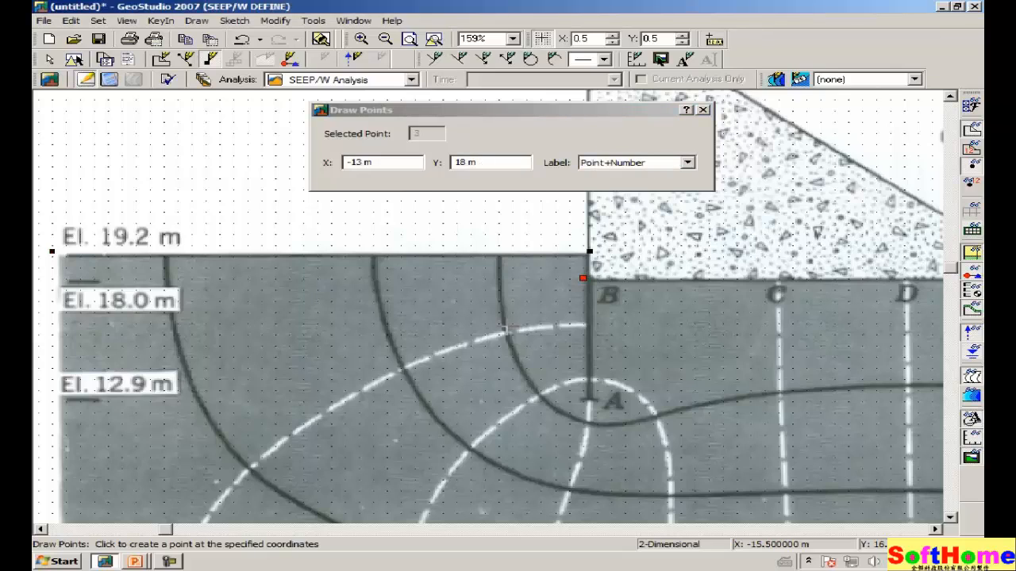
pyautogui.click(386, 162)
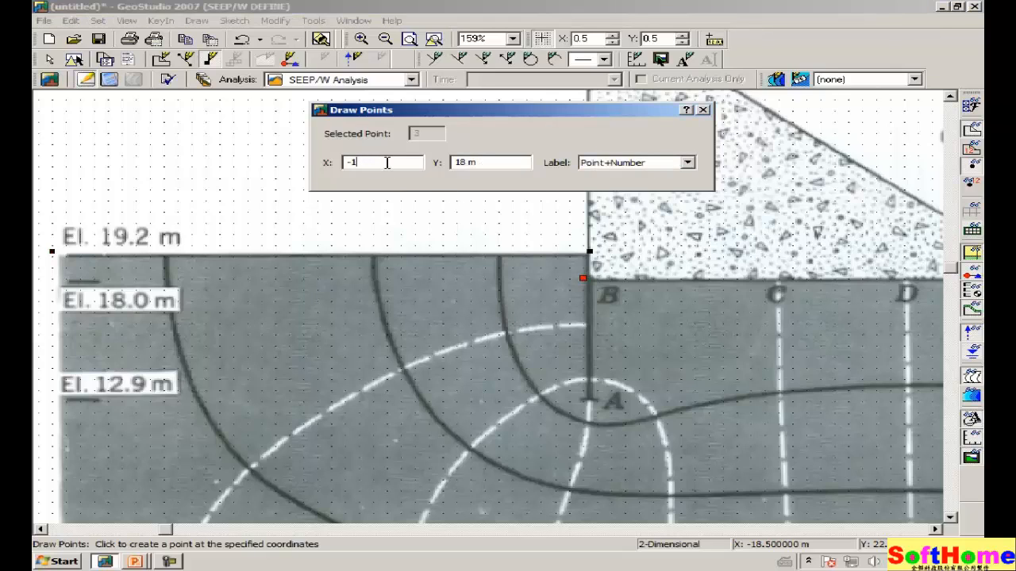
pyautogui.write('2.75')
pyautogui.press('Tab')
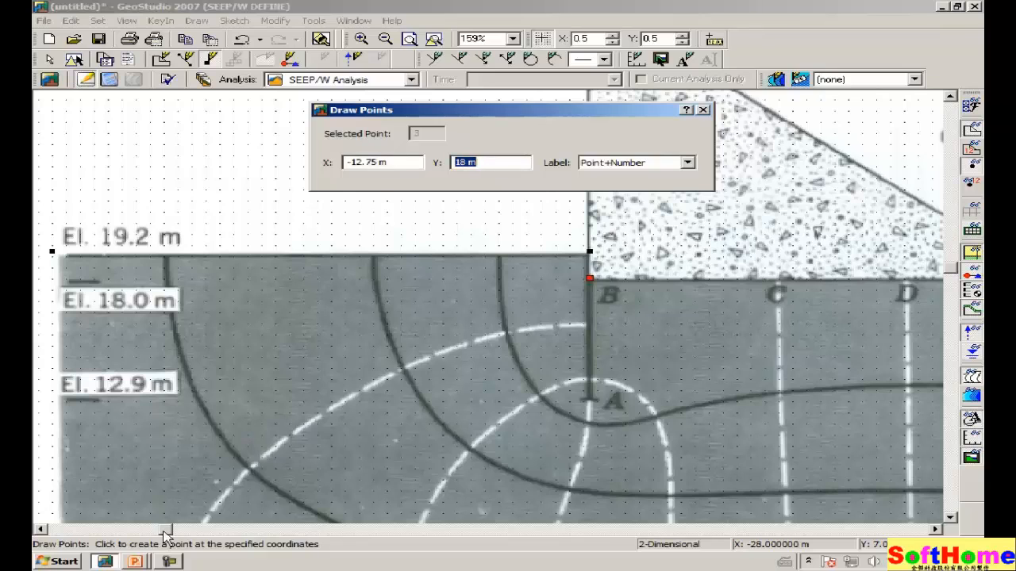
pyautogui.moveTo(164, 530); pyautogui.dragTo(627, 544)
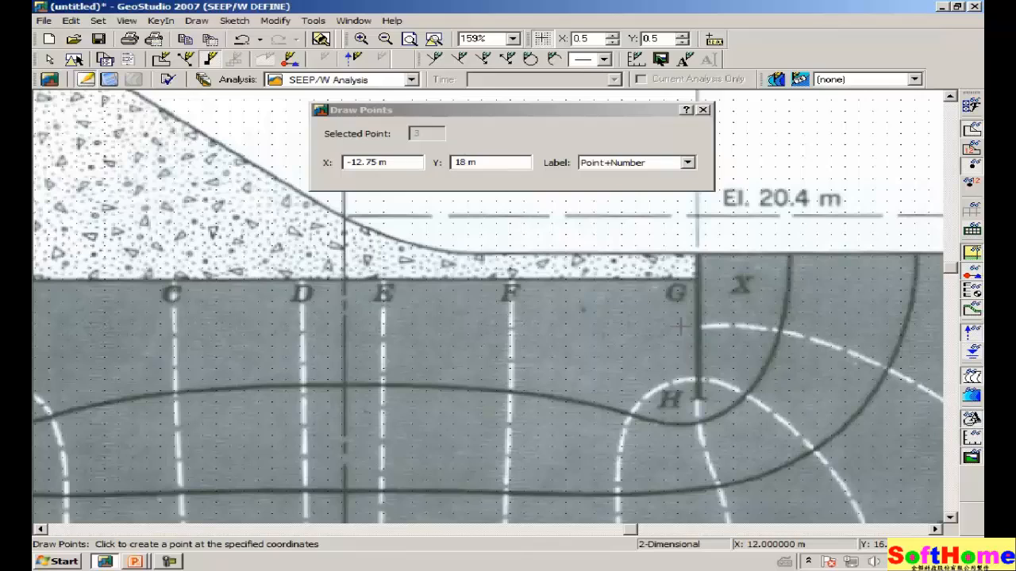
# Add a point at the dam's downstream base corner G and set it to X 12.75 m, Y 18 m.
pyautogui.click(697, 278)
pyautogui.click(390, 162)
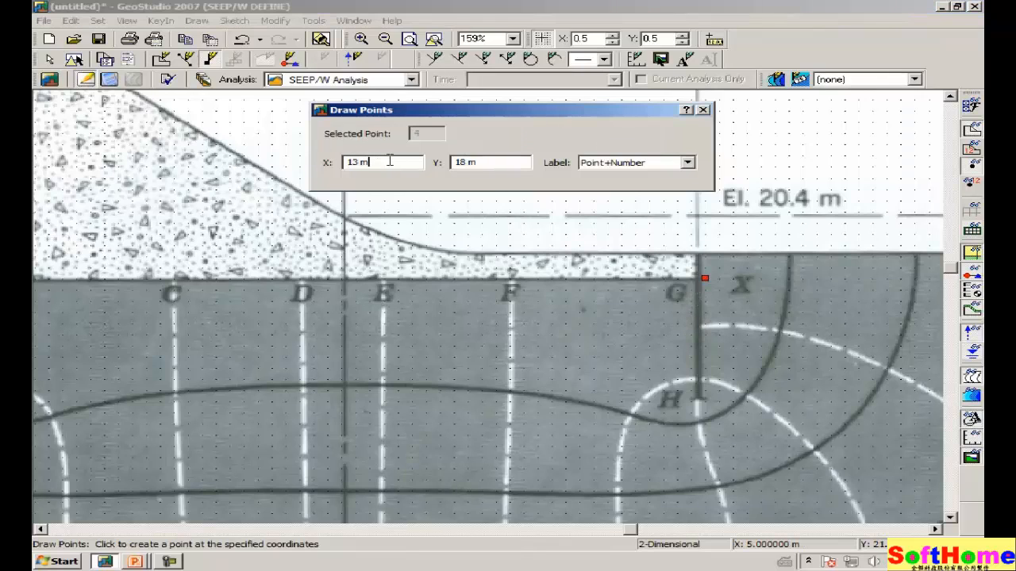
pyautogui.press('BackSpace')
pyautogui.press('BackSpace')
pyautogui.press('BackSpace')
pyautogui.press('BackSpace')
pyautogui.press('Tab')
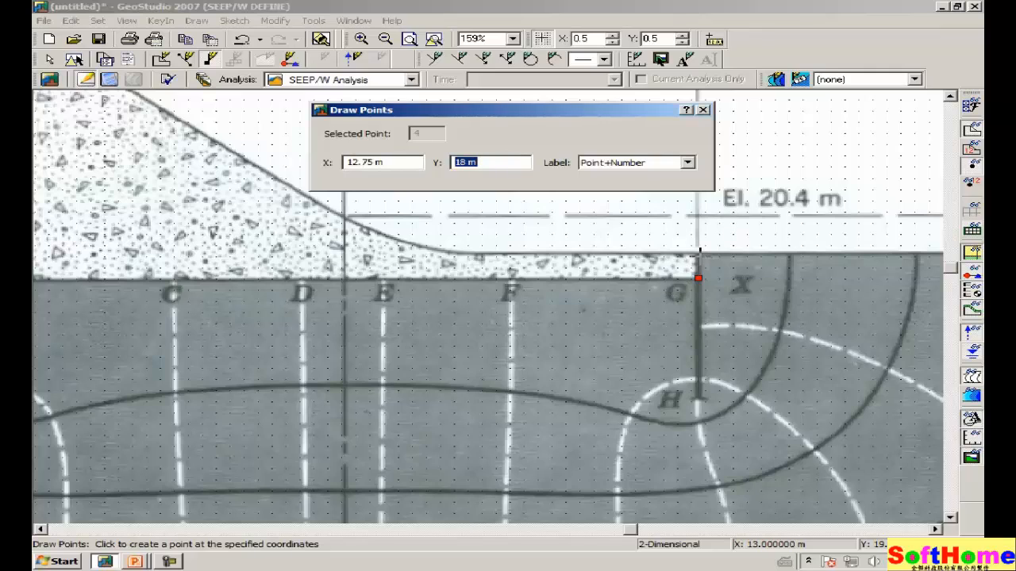
# Add a point where the downstream ground surface meets the dam, at X 12.75 m and Y 19.2 m.
pyautogui.click(691, 255)
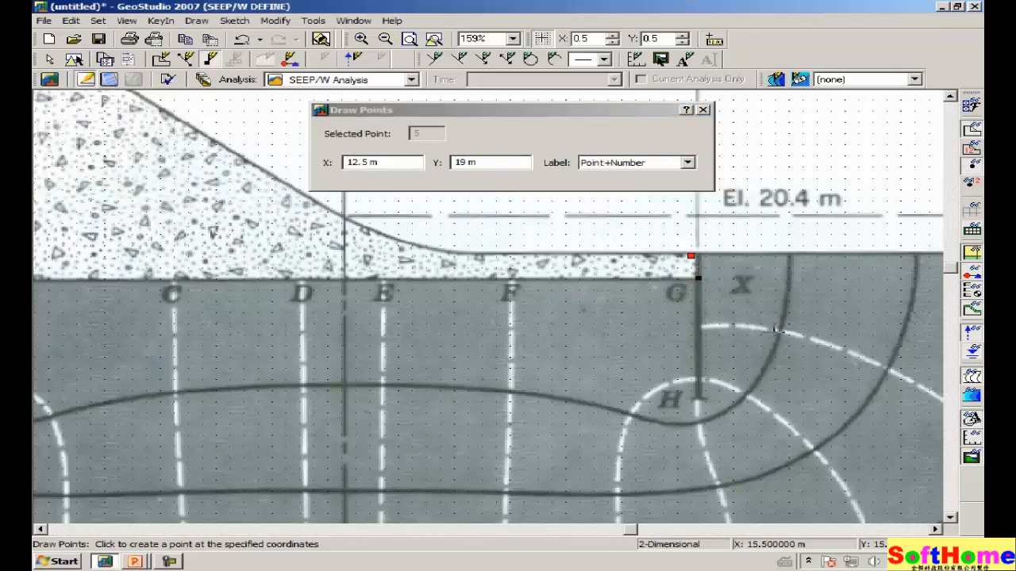
pyautogui.click(408, 162)
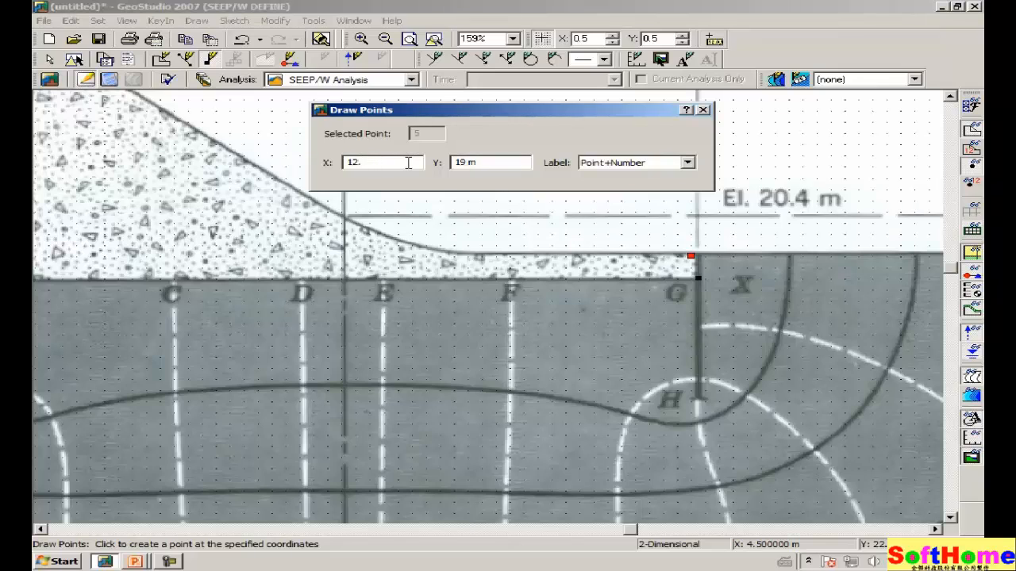
pyautogui.write('12.75')
pyautogui.press('Tab')
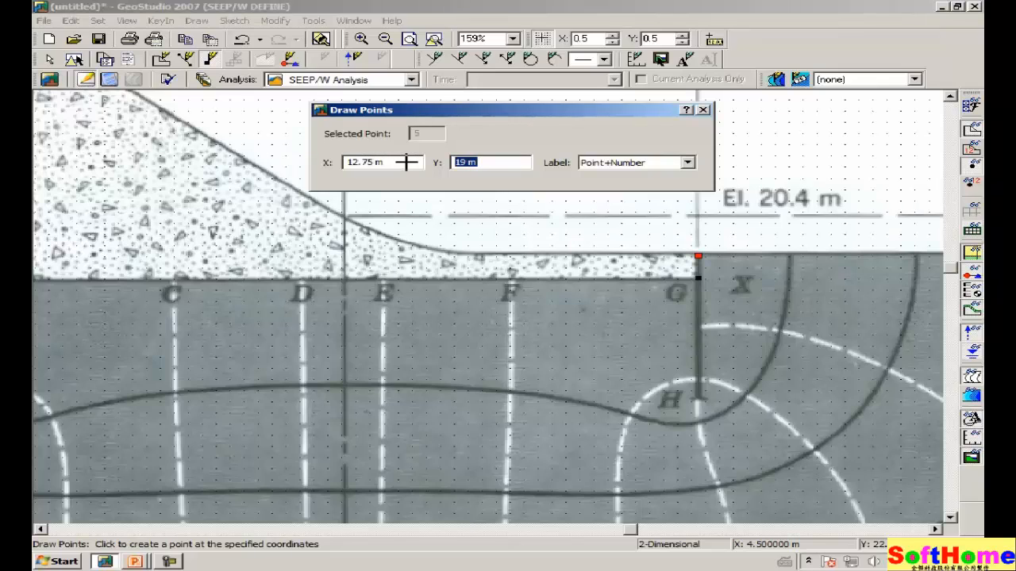
pyautogui.write('1')
pyautogui.press('Tab')
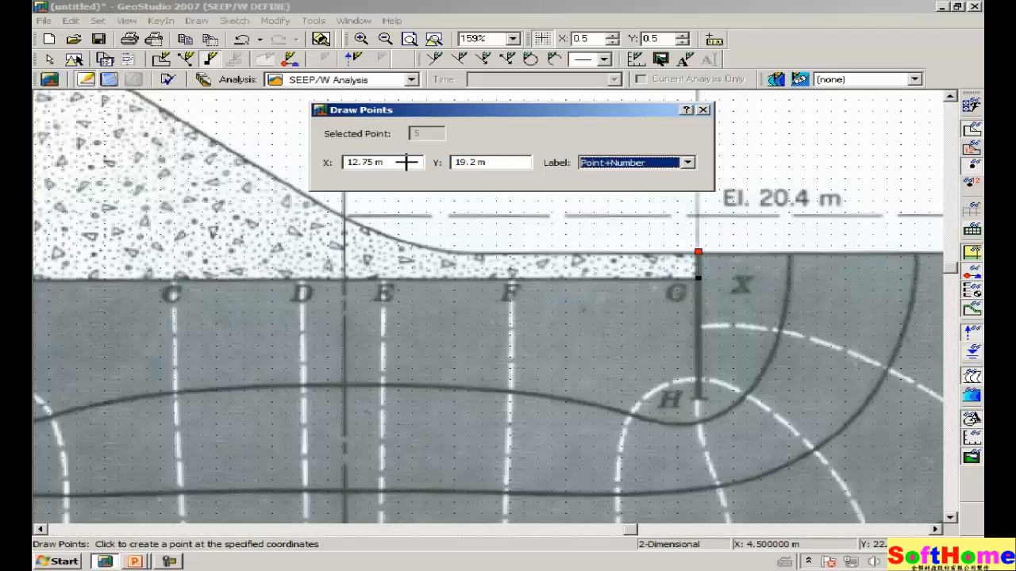
# Add a point at the far downstream end of the ground surface and set it to X 32 m, Y 19.2 m.
pyautogui.moveTo(628, 530); pyautogui.dragTo(906, 532)
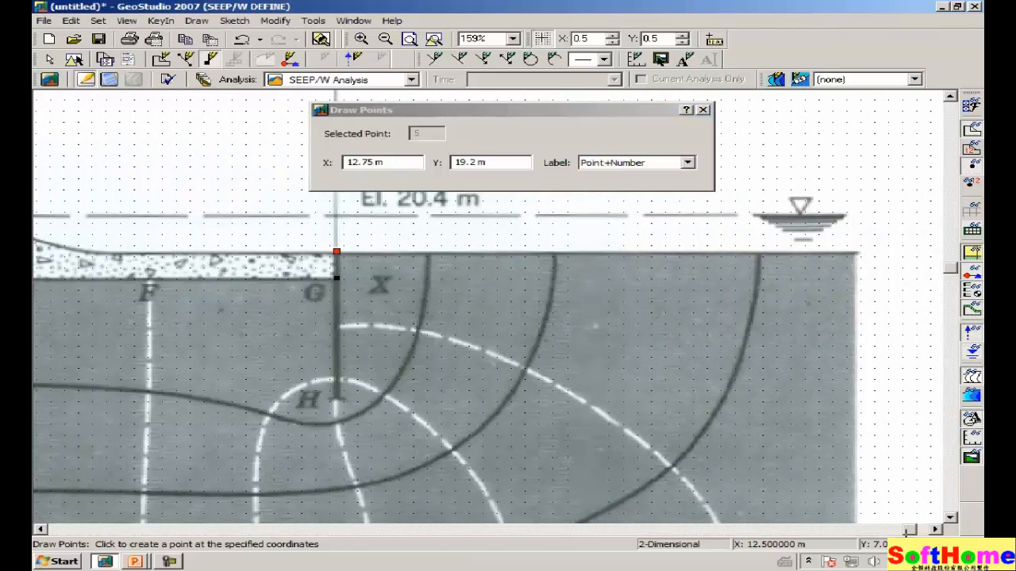
pyautogui.click(863, 257)
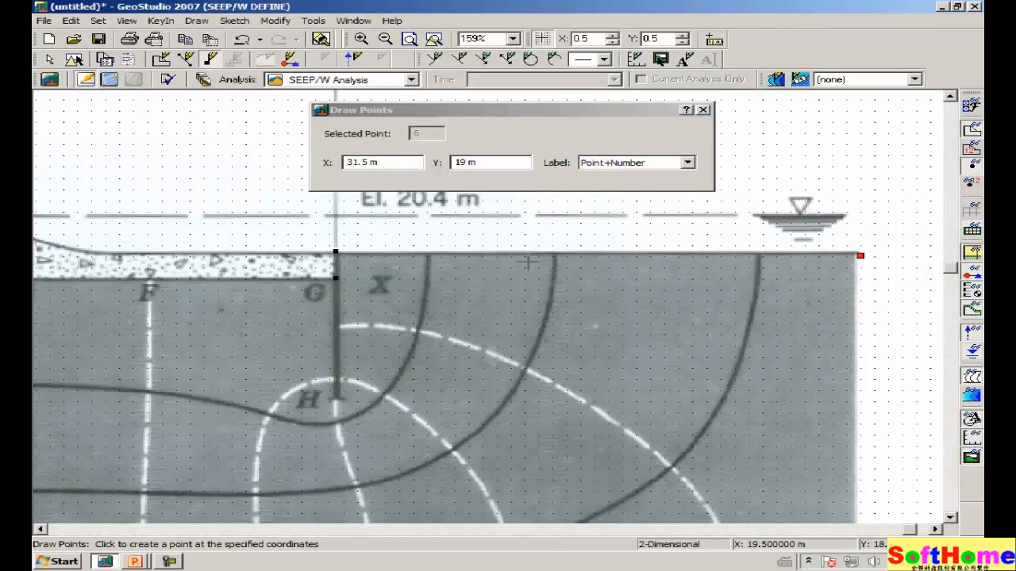
pyautogui.click(396, 160)
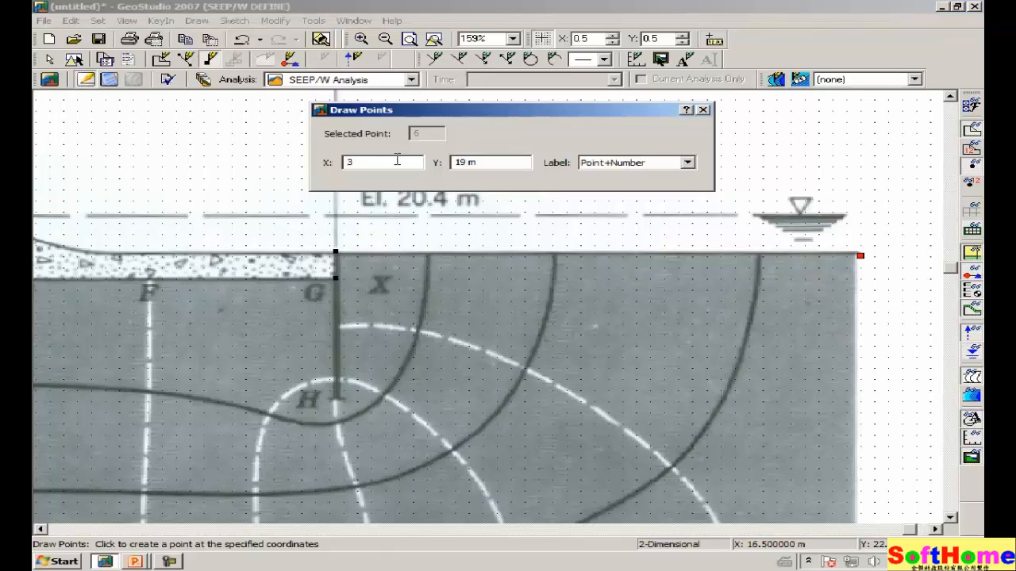
pyautogui.write('32')
pyautogui.press('Tab')
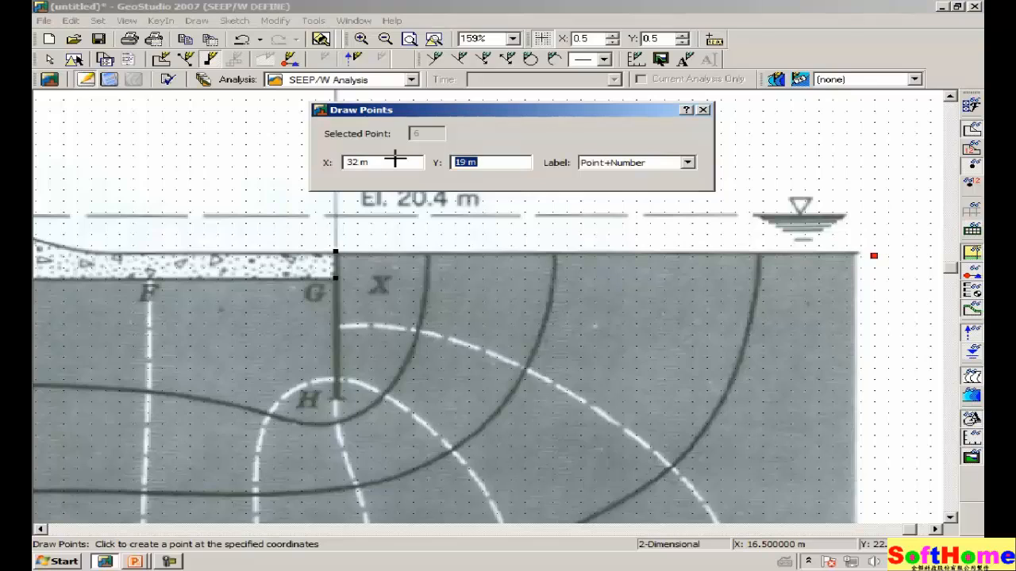
pyautogui.write('1')
pyautogui.press('Tab')
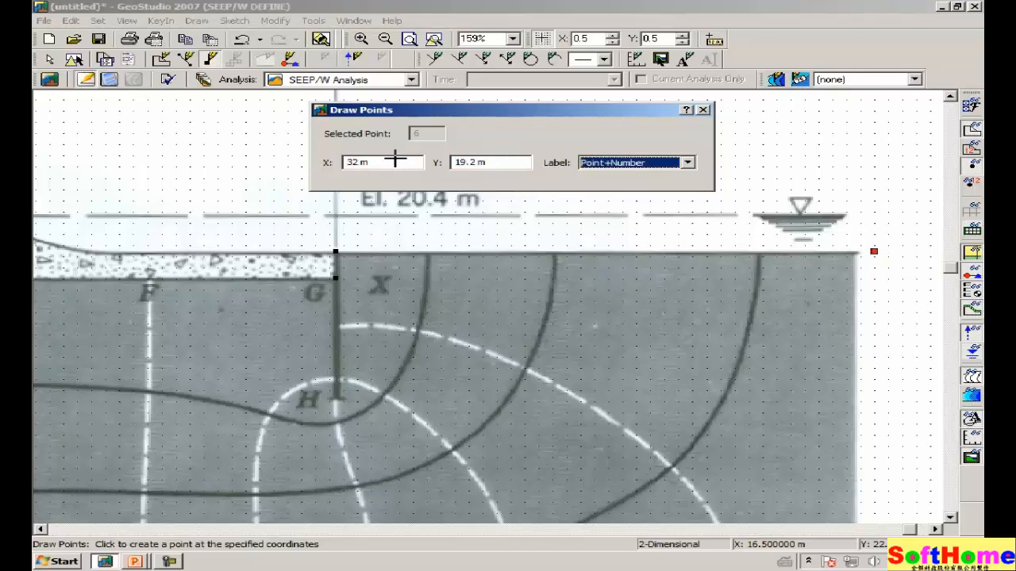
# Add a point at the foundation's bottom downstream corner, with coordinates X 32 m and Y 0 m.
pyautogui.click(948, 268)
pyautogui.scroll(-5, 948, 268)
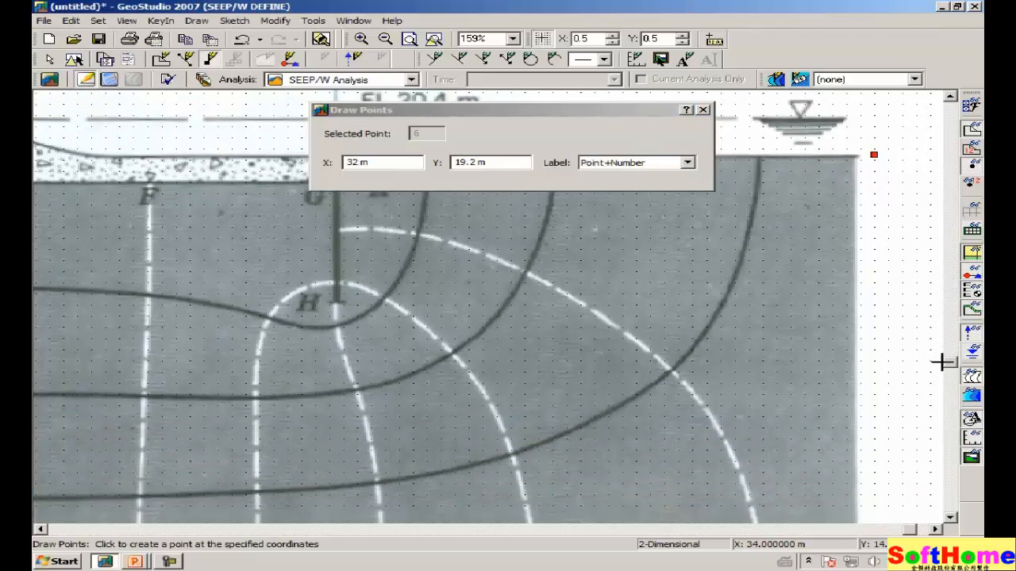
pyautogui.click(870, 474)
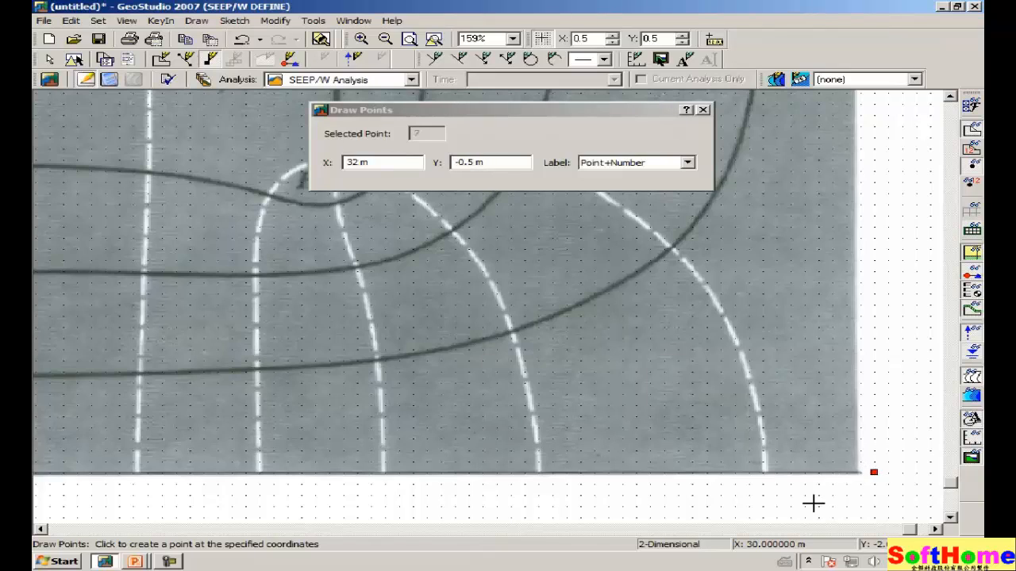
pyautogui.click(499, 164)
pyautogui.moveTo(499, 164); pyautogui.dragTo(386, 163)
pyautogui.write('0')
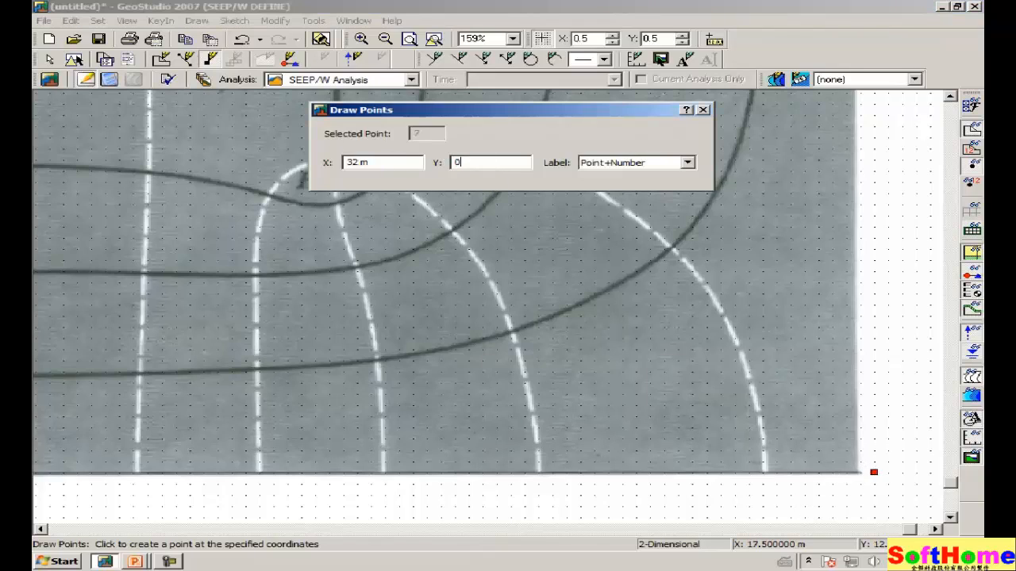
pyautogui.press('Tab')
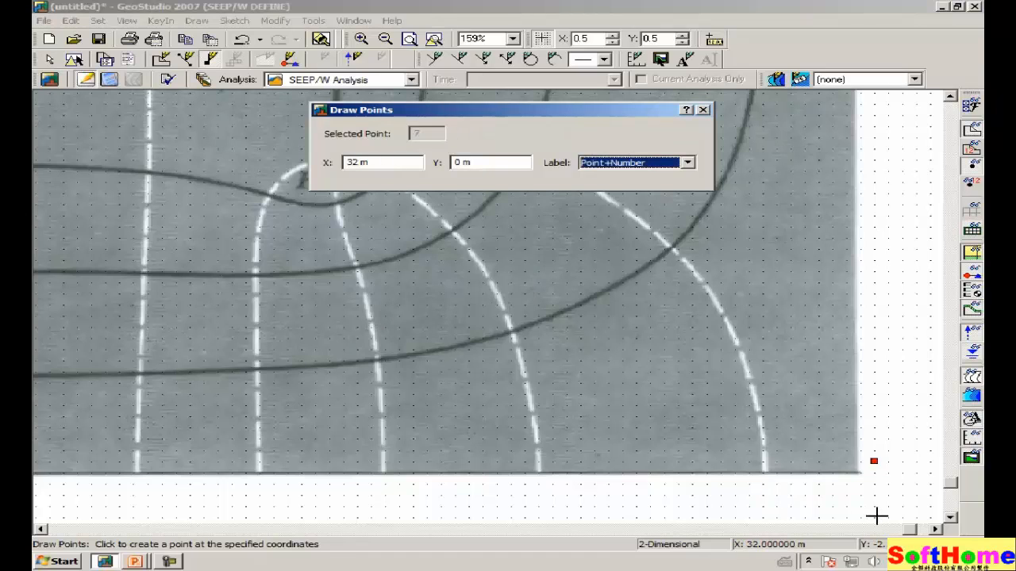
# Add a point at the foundation's bottom upstream corner at X -32 m, Y 0 m, and finish drawing points.
pyautogui.moveTo(909, 530)
pyautogui.mouseDown()
pyautogui.moveTo(647, 553)
pyautogui.moveTo(114, 559)
pyautogui.mouseUp()
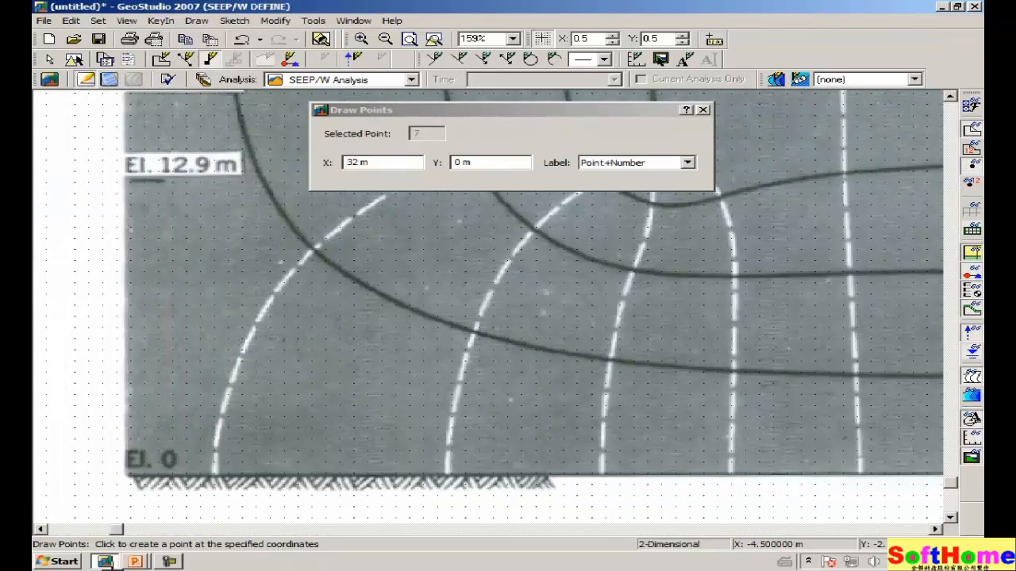
pyautogui.click(117, 484)
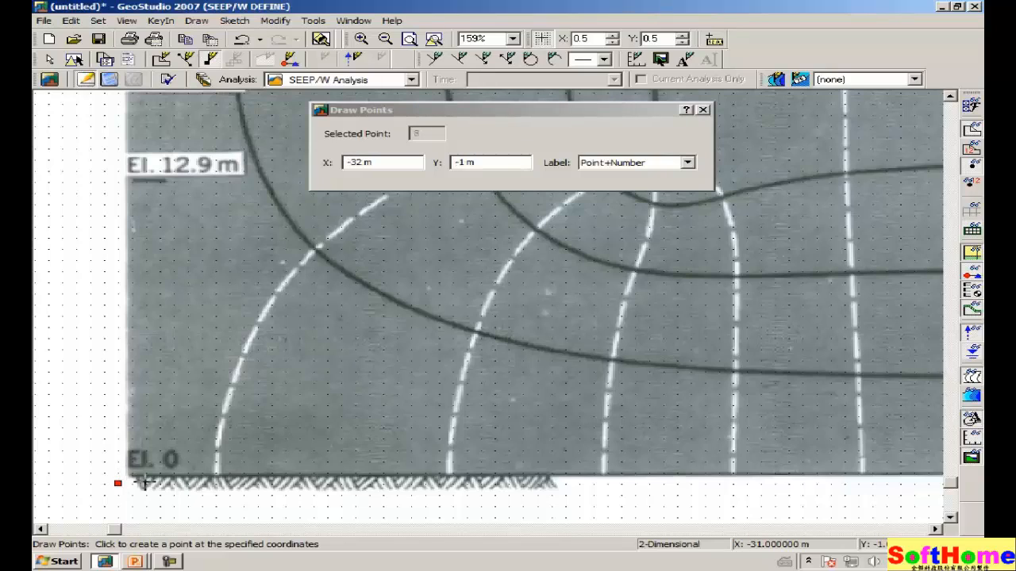
pyautogui.doubleClick(511, 162)
pyautogui.write('0')
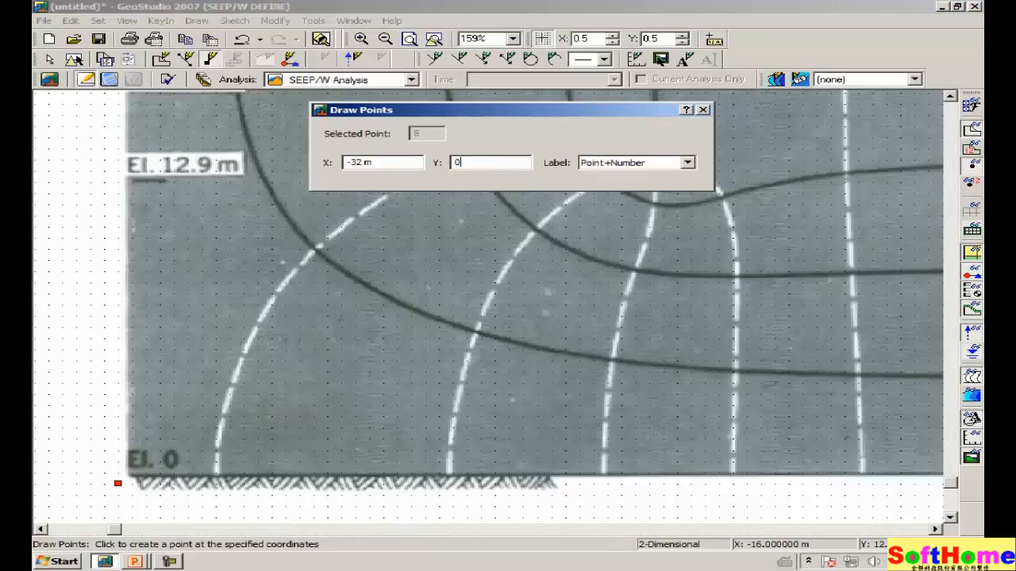
pyautogui.press('Tab')
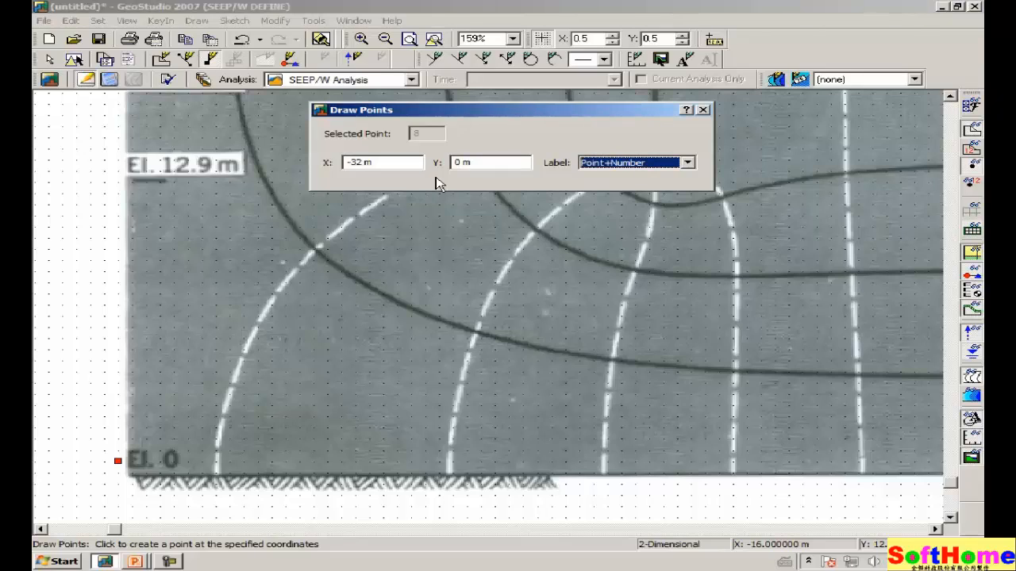
pyautogui.press('Tab')
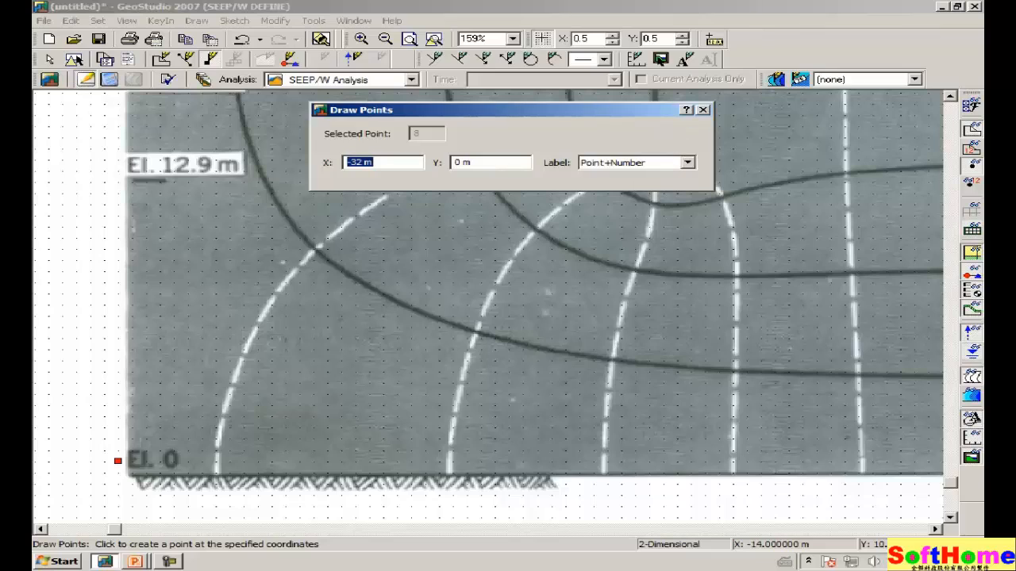
pyautogui.click(703, 110)
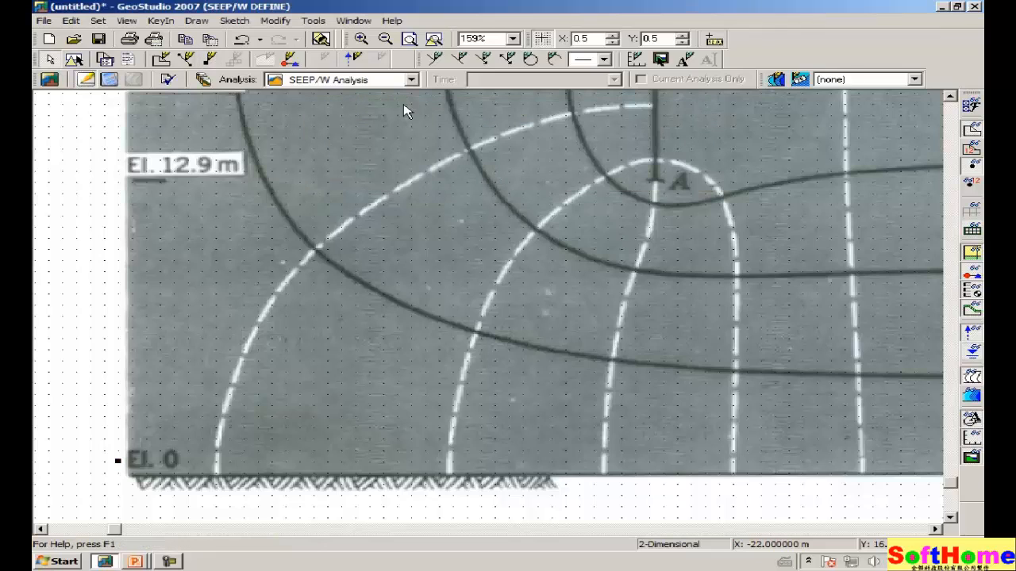
pyautogui.click(434, 40)
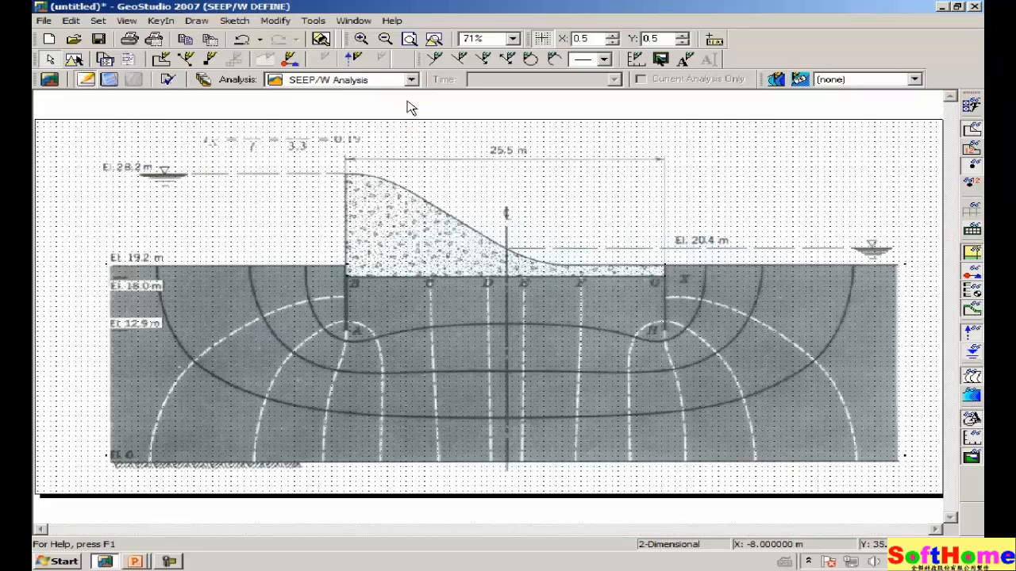
# Edit the foundation's bottom upstream corner point, setting its Y coordinate to -0.5 m.
pyautogui.click(361, 41)
pyautogui.moveTo(260, 306); pyautogui.dragTo(53, 505)
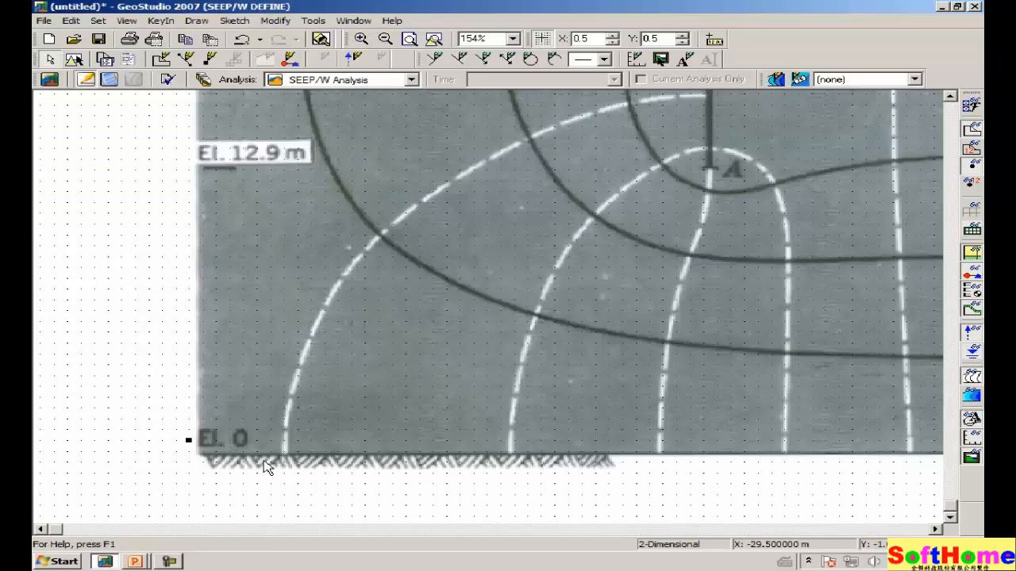
pyautogui.click(198, 22)
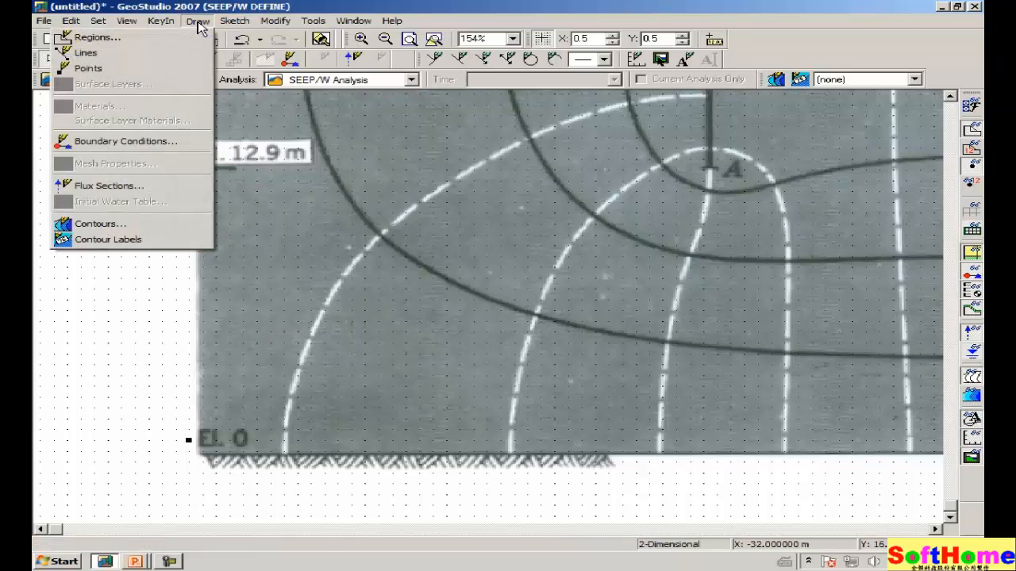
pyautogui.click(153, 69)
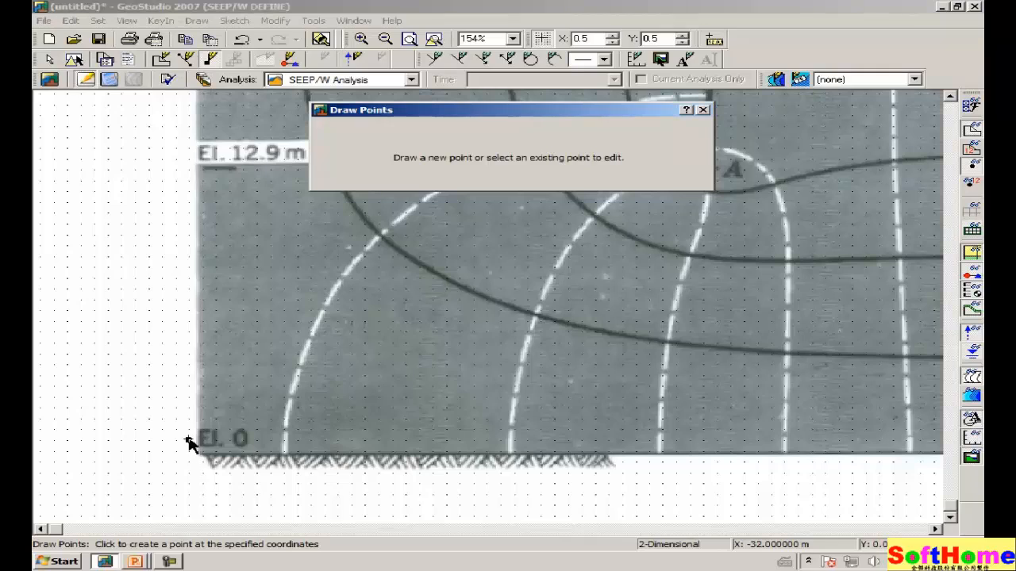
pyautogui.click(188, 441)
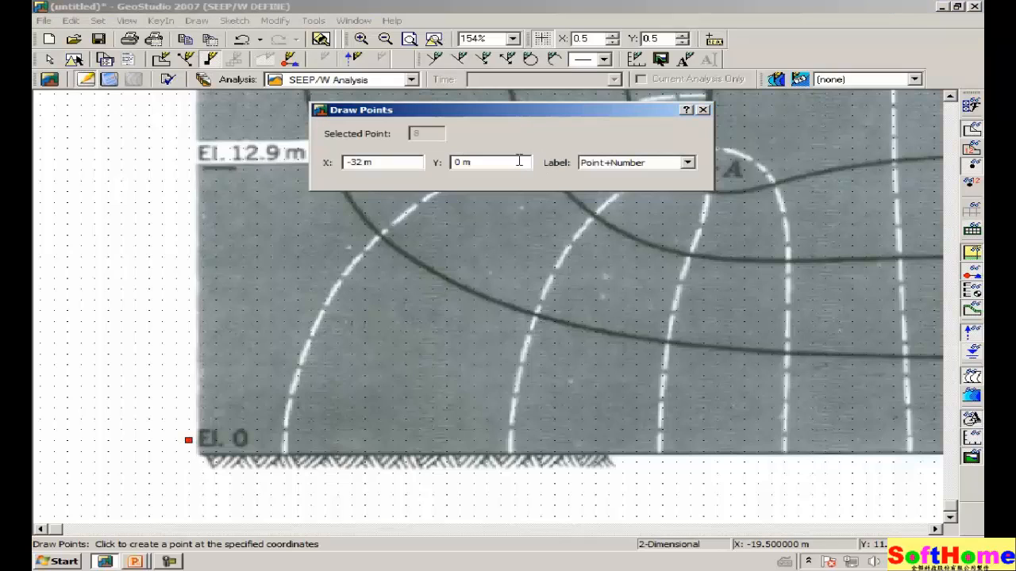
pyautogui.moveTo(517, 161); pyautogui.dragTo(370, 159)
pyautogui.write('-0.5')
pyautogui.press('Tab')
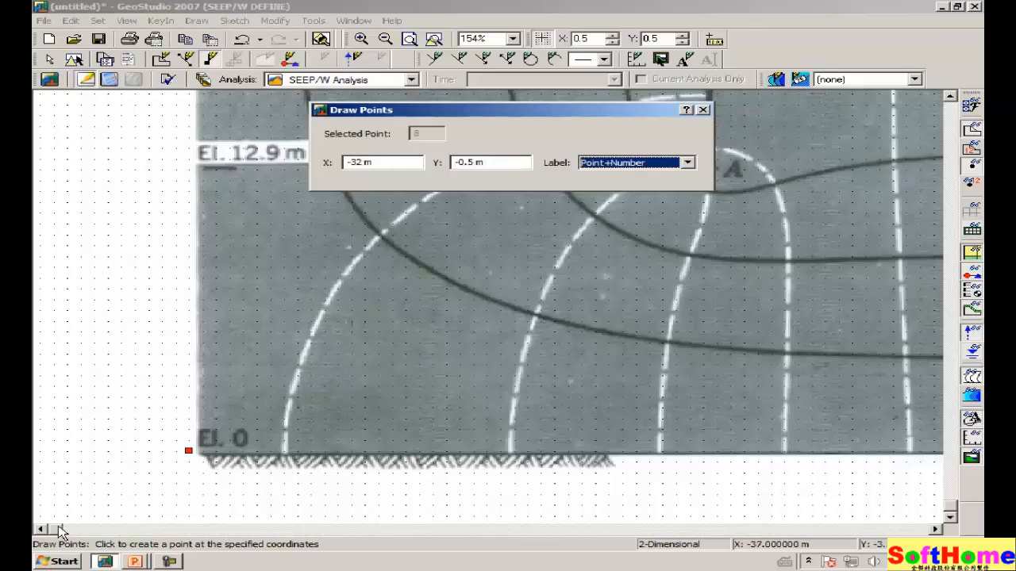
# Set the Y coordinate of the foundation's bottom downstream corner point to -0.5 m and finish editing points.
pyautogui.moveTo(61, 529)
pyautogui.mouseDown()
pyautogui.moveTo(825, 523)
pyautogui.moveTo(895, 514)
pyautogui.mouseUp()
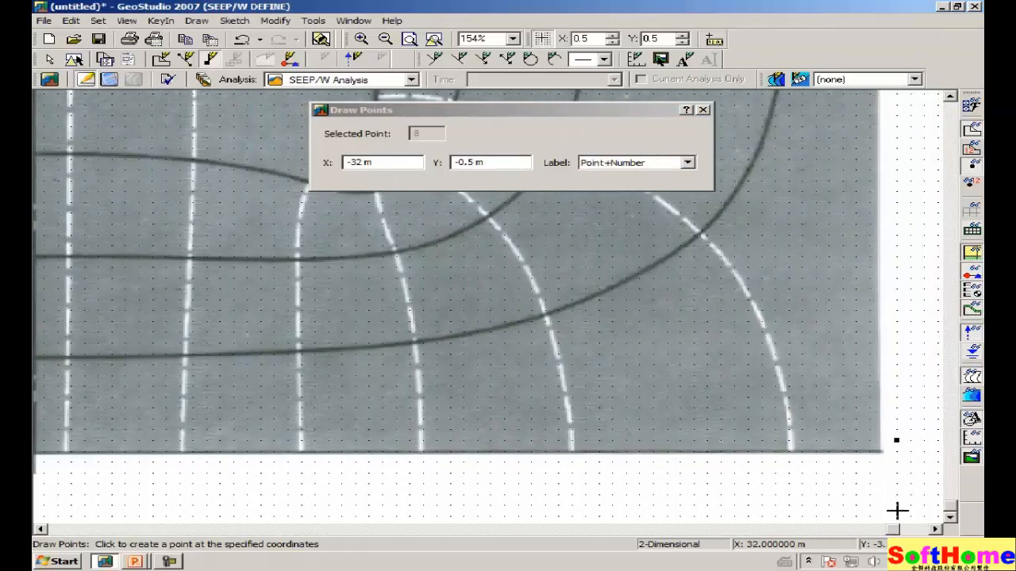
pyautogui.click(896, 441)
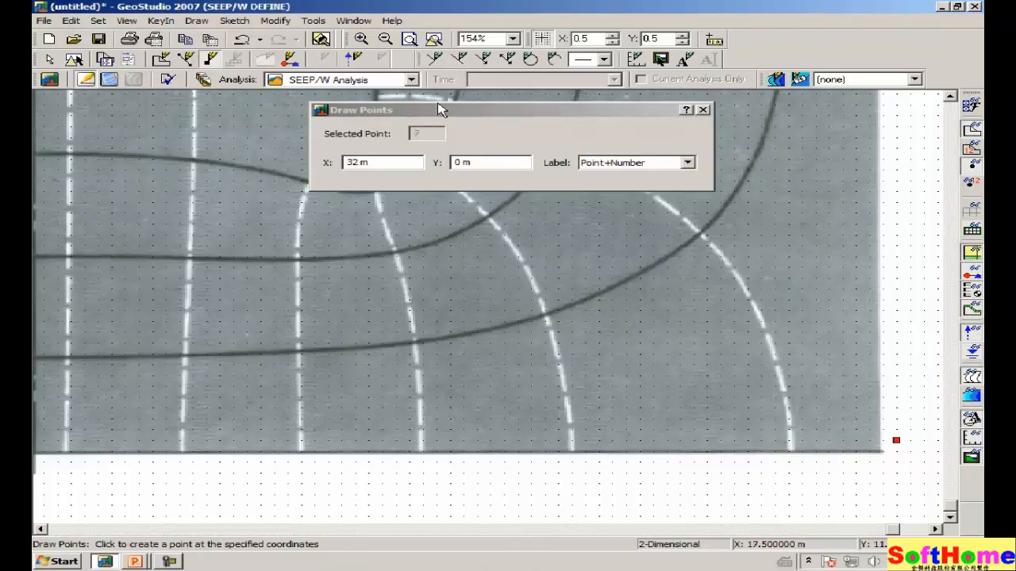
pyautogui.moveTo(485, 164); pyautogui.dragTo(454, 164)
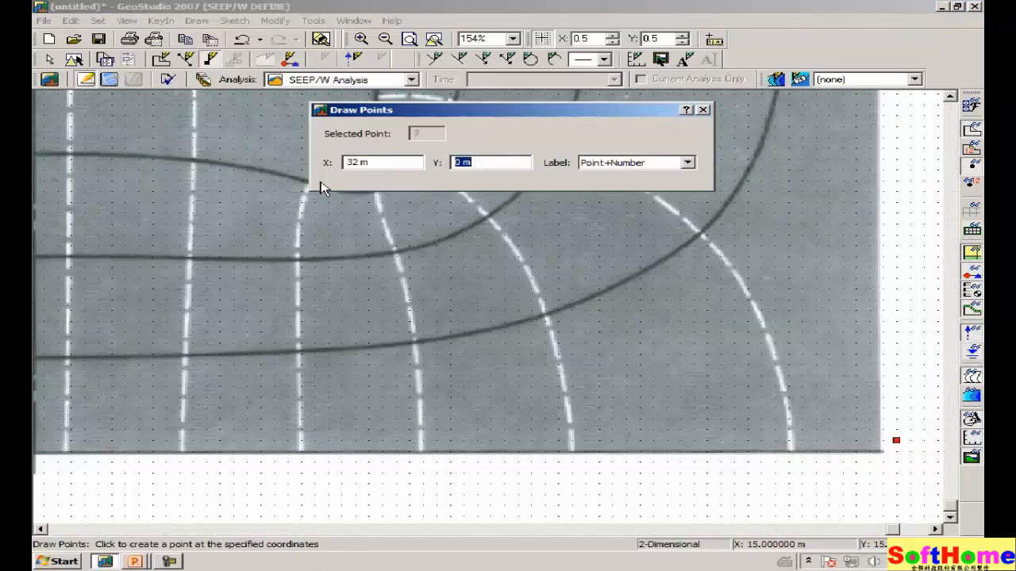
pyautogui.write('-0.5')
pyautogui.press('Tab')
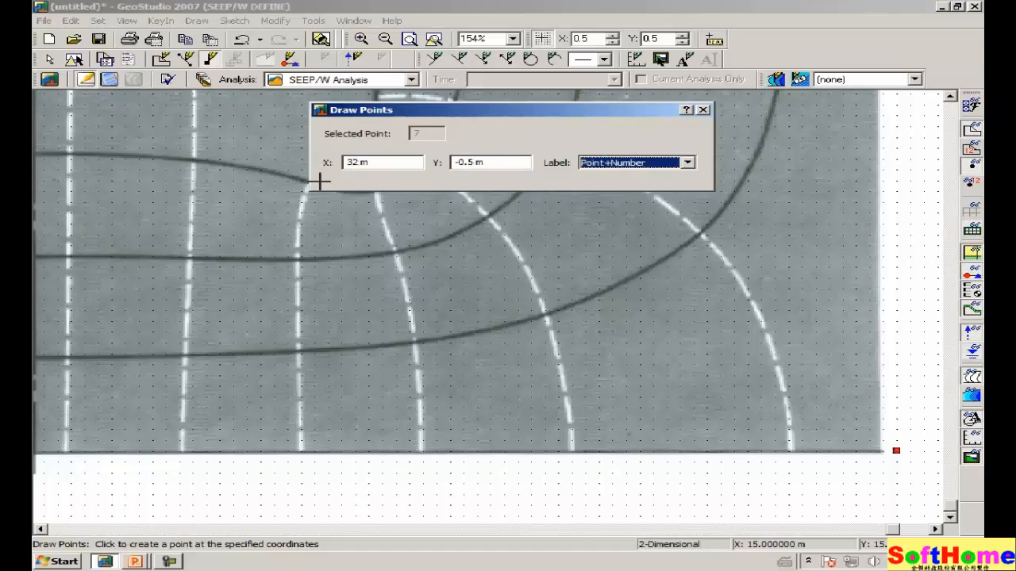
pyautogui.click(702, 110)
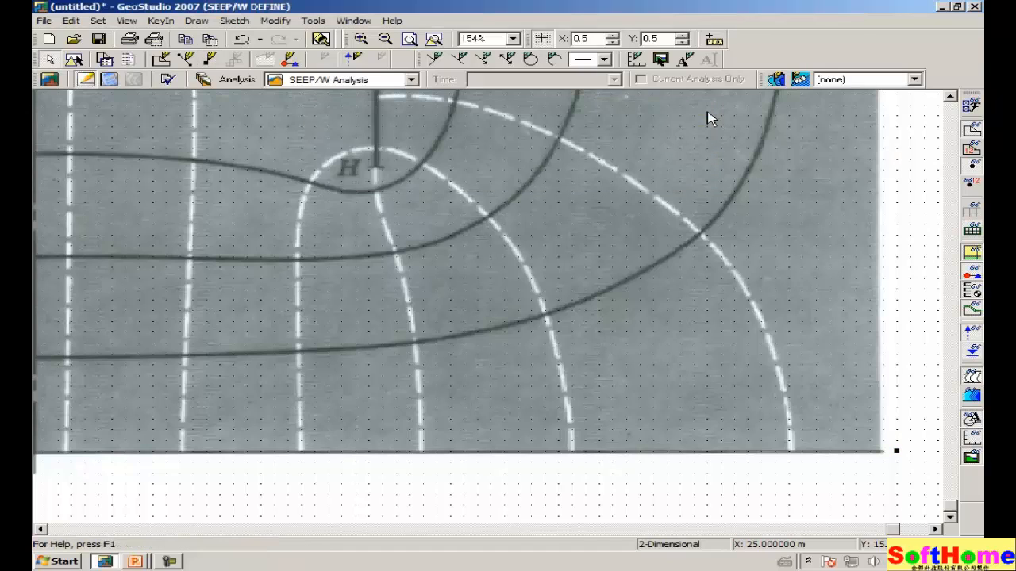
pyautogui.click(435, 47)
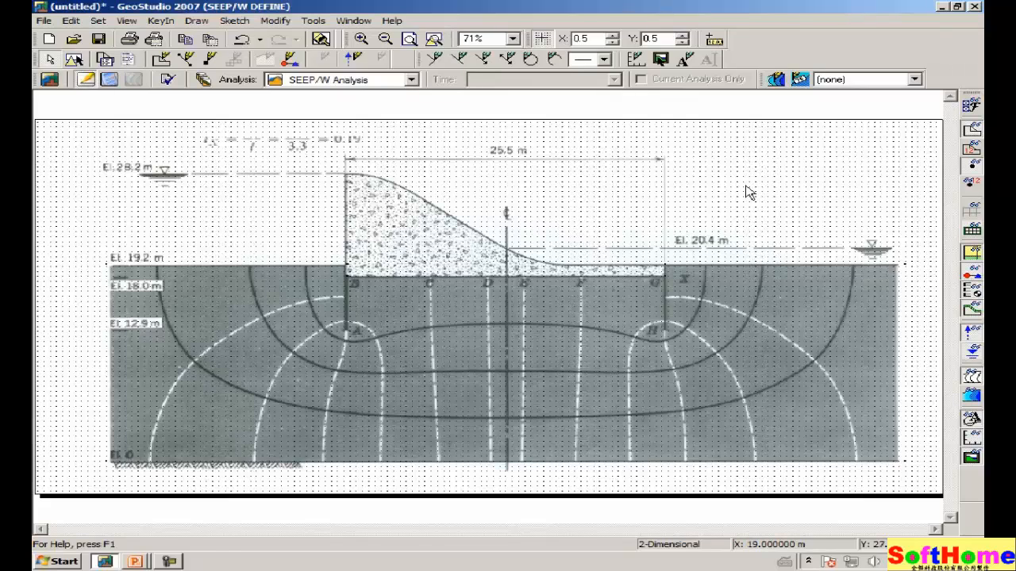
# Hide the grid and draw the foundation region through its eight outline points, following the dam base recess, and finish drawing regions.
pyautogui.click(549, 46)
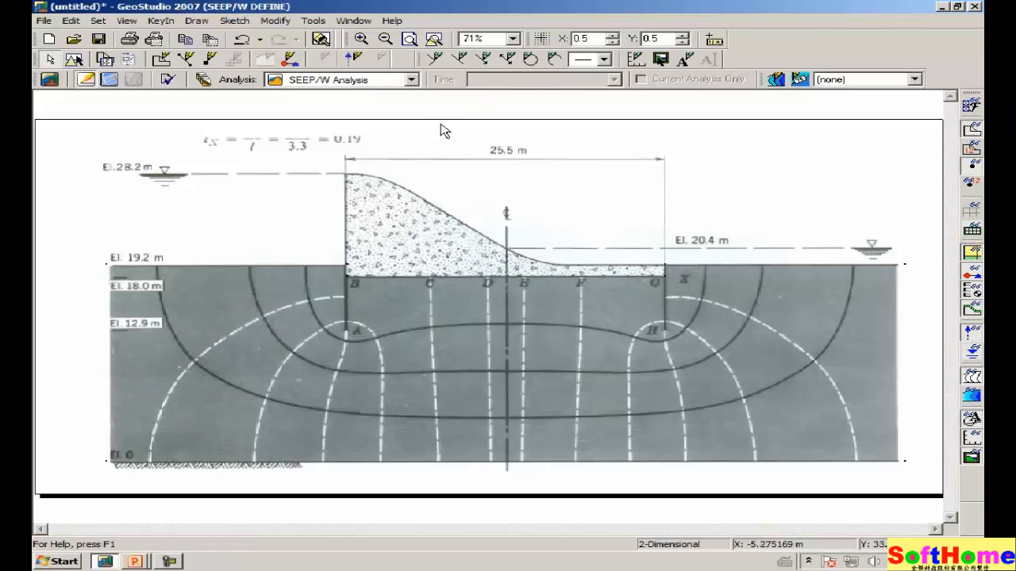
pyautogui.click(193, 22)
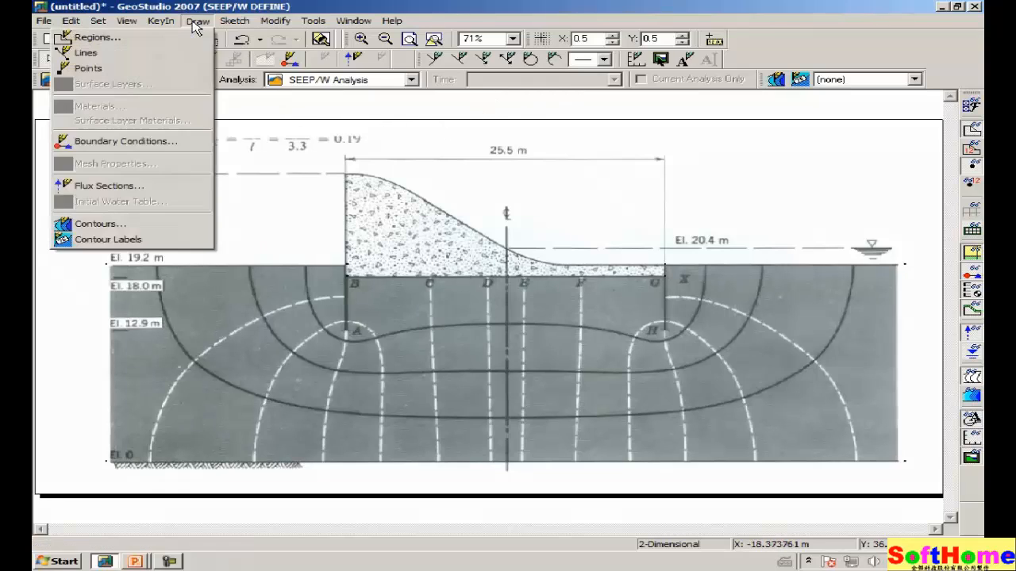
pyautogui.click(176, 37)
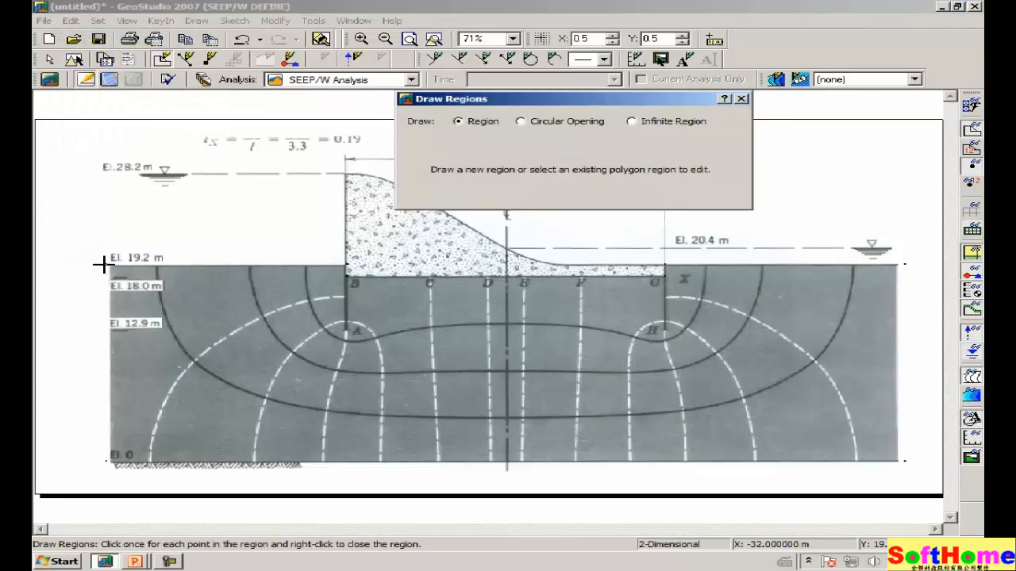
pyautogui.click(106, 265)
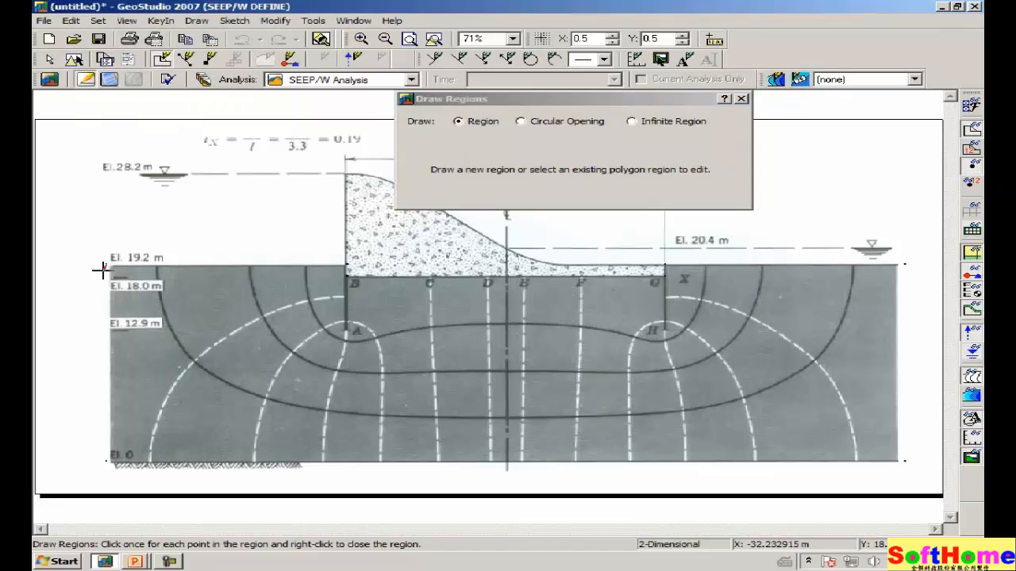
pyautogui.click(346, 265)
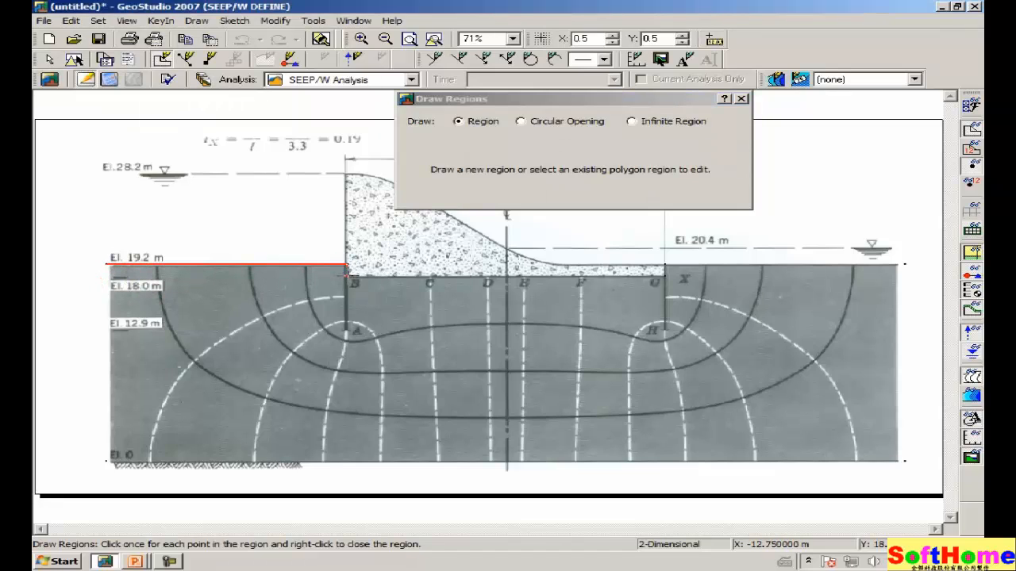
pyautogui.click(347, 276)
pyautogui.click(663, 276)
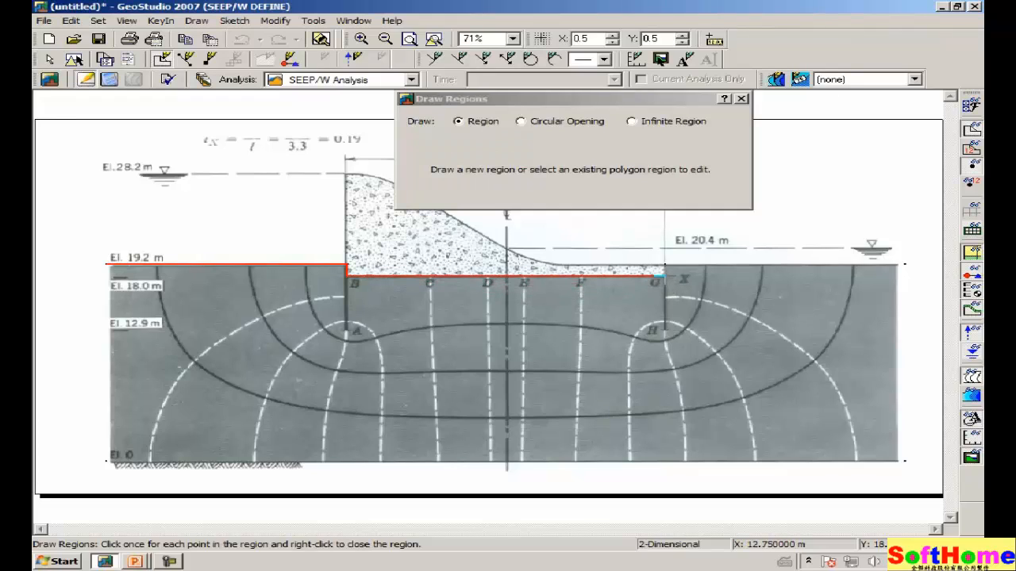
pyautogui.click(665, 264)
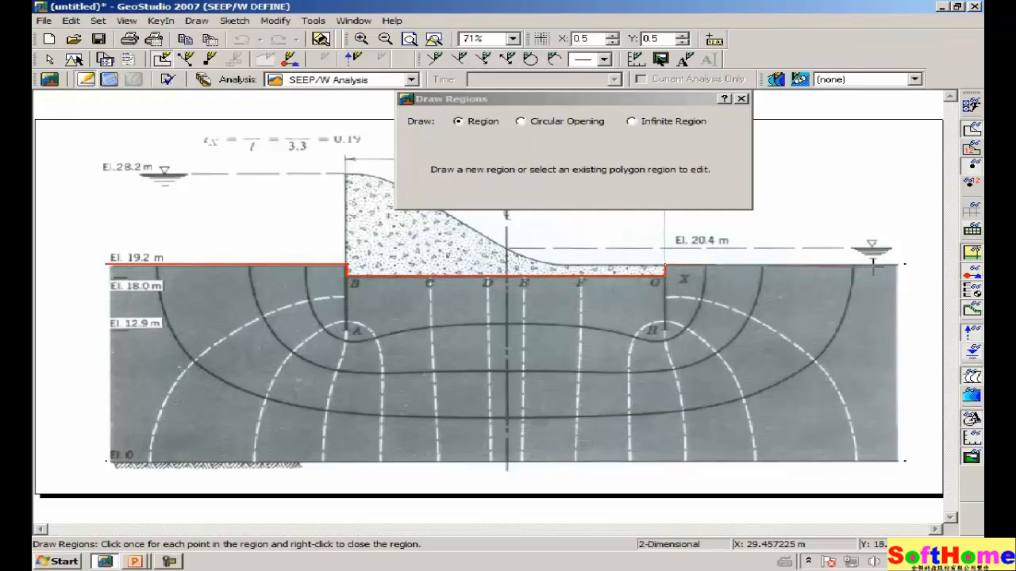
pyautogui.click(905, 264)
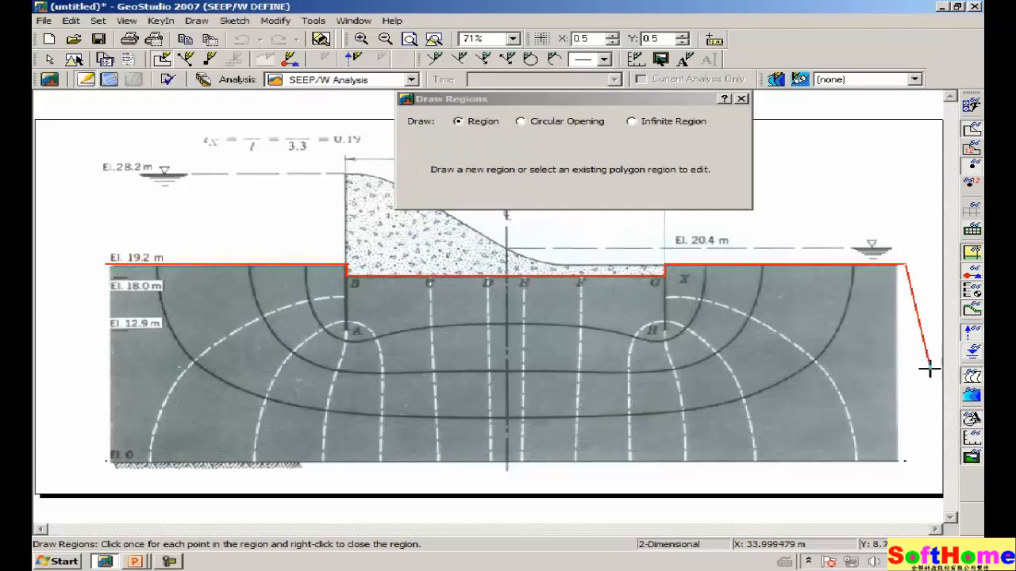
pyautogui.click(904, 461)
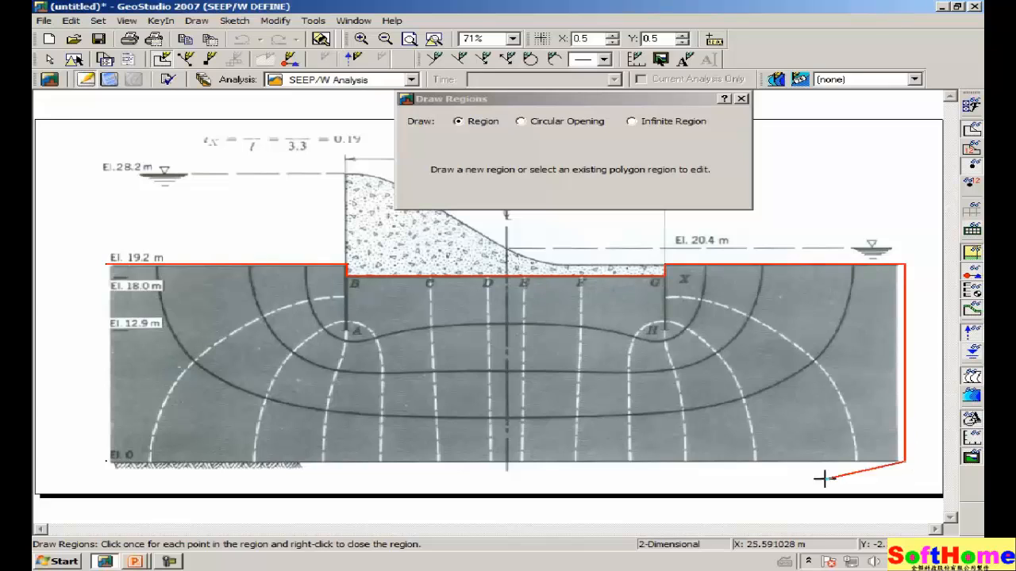
pyautogui.click(106, 461)
pyautogui.rightClick(104, 460)
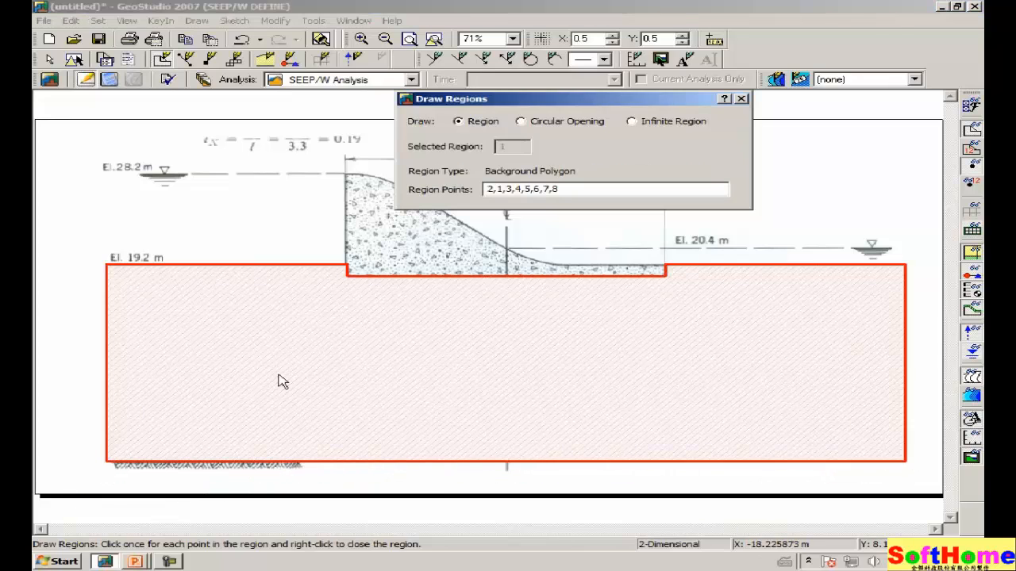
pyautogui.click(741, 100)
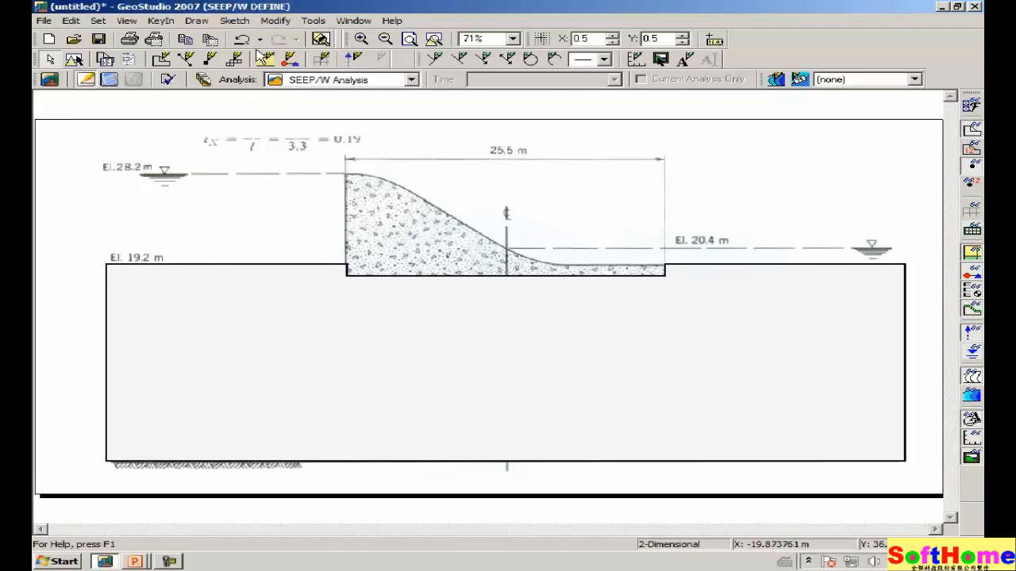
# Move the imported seepage picture in front of the GeoStudio Objects in the picture order.
pyautogui.click(234, 21)
pyautogui.click(232, 176)
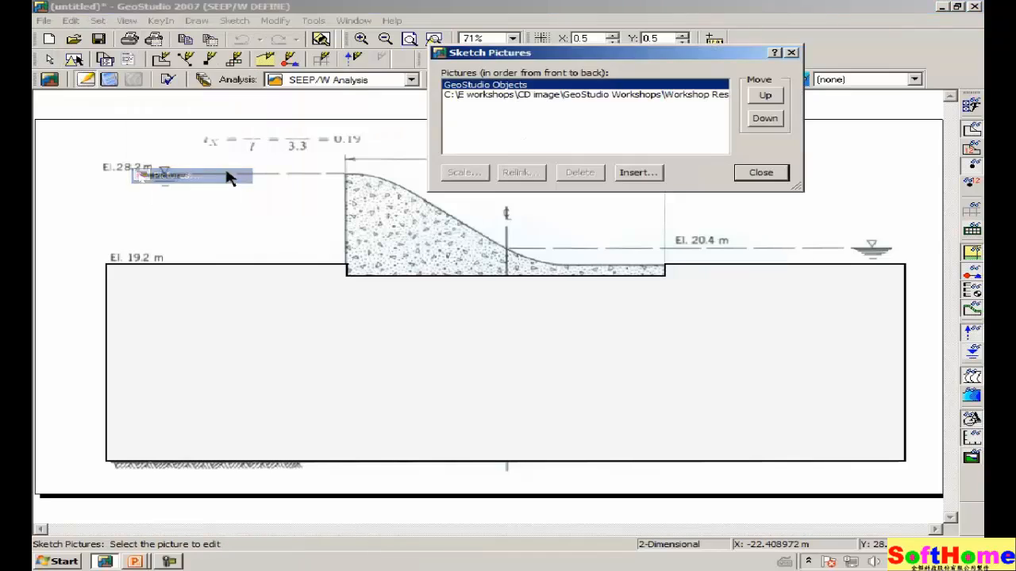
pyautogui.click(475, 97)
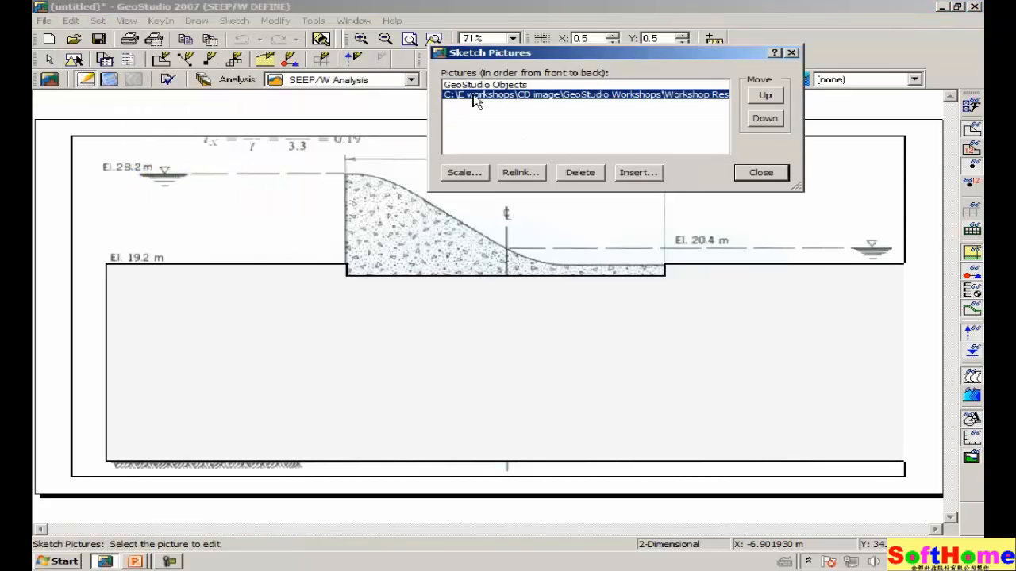
pyautogui.click(763, 97)
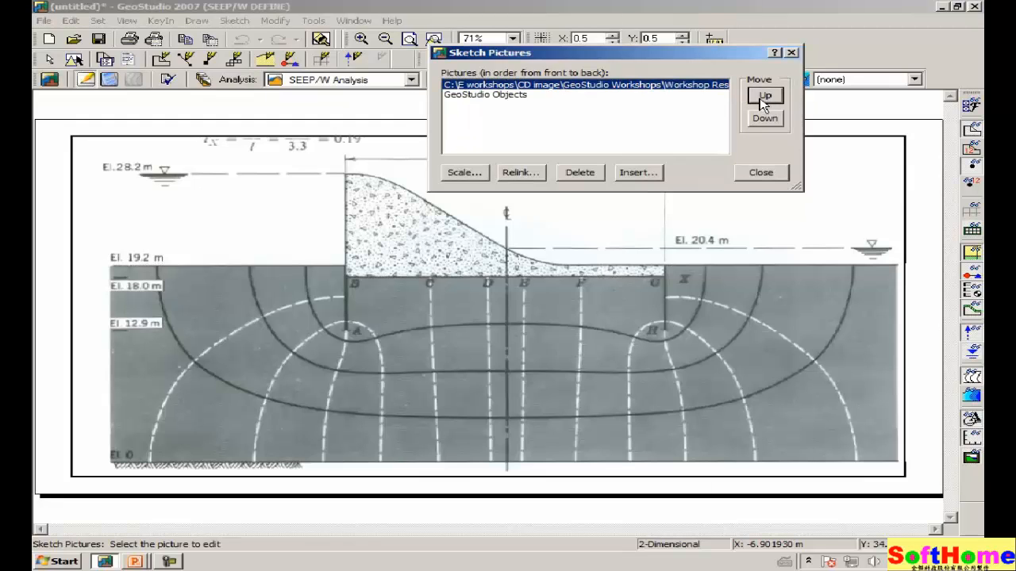
pyautogui.click(765, 175)
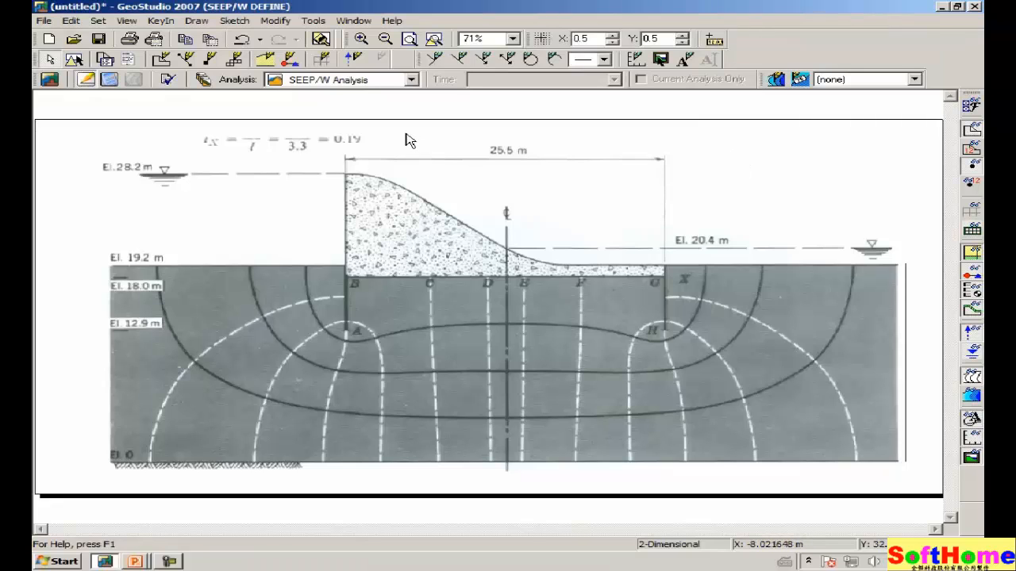
# Show the grid and add a point at the upstream cutoff tip A, with coordinates X -12.75 m and Y 12.9 m.
pyautogui.click(541, 38)
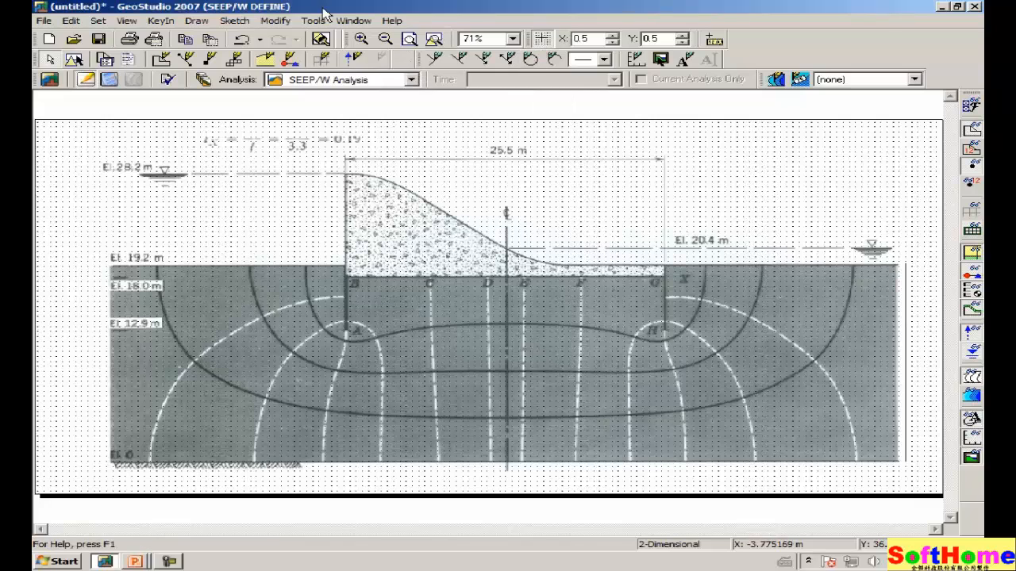
pyautogui.click(196, 21)
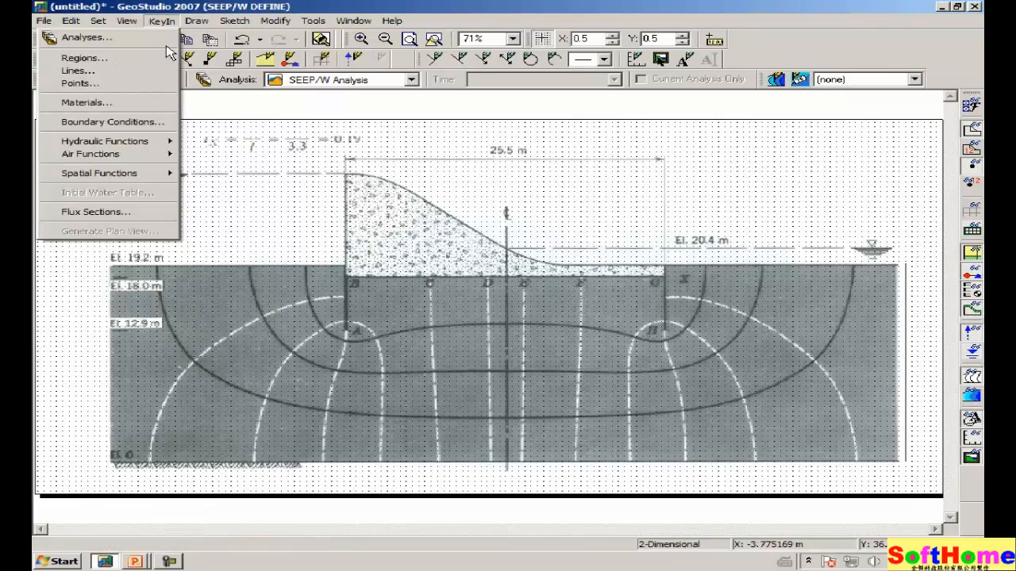
pyautogui.click(149, 70)
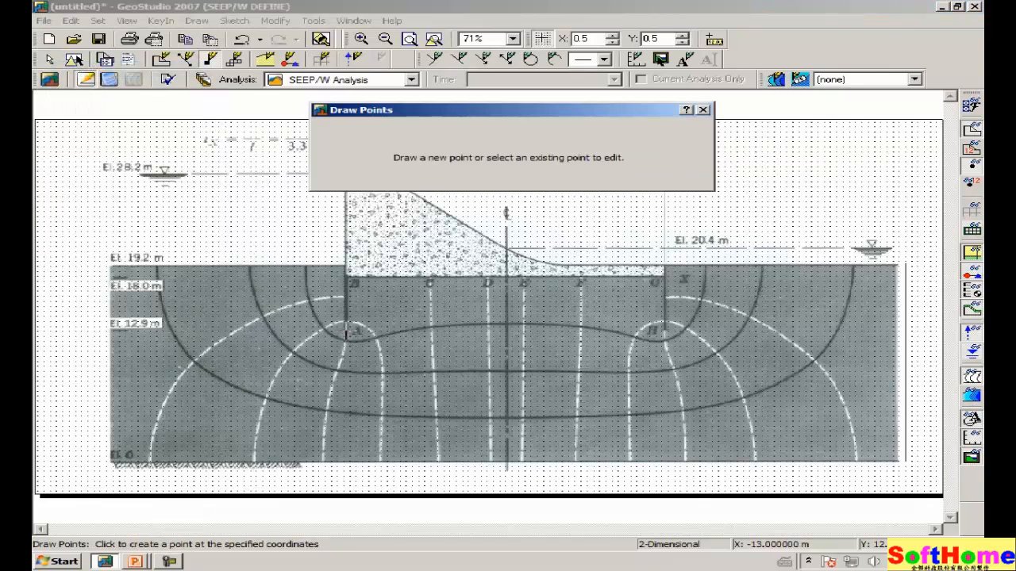
pyautogui.click(346, 333)
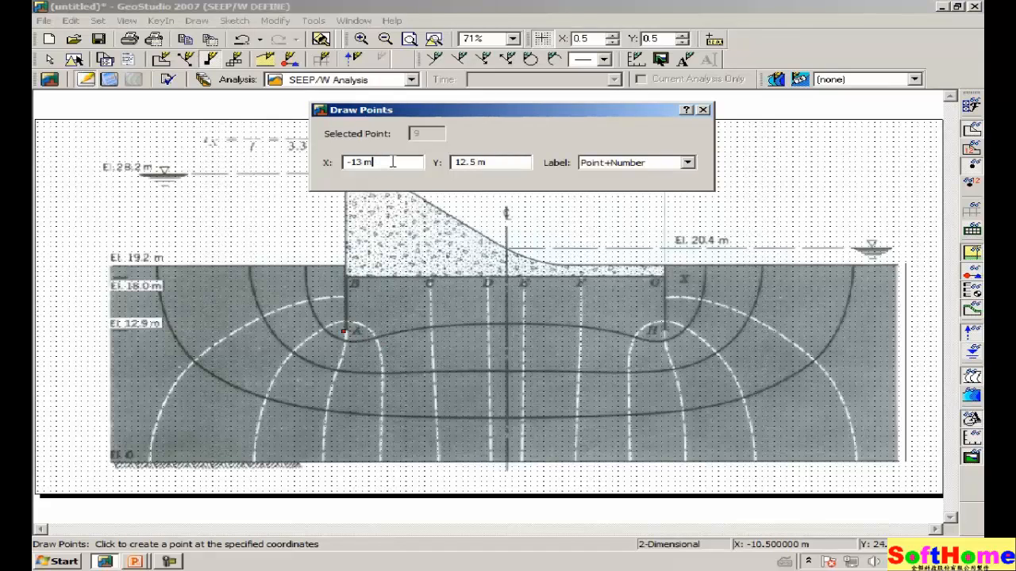
pyautogui.press('BackSpace')
pyautogui.press('BackSpace')
pyautogui.press('BackSpace')
pyautogui.press('Tab')
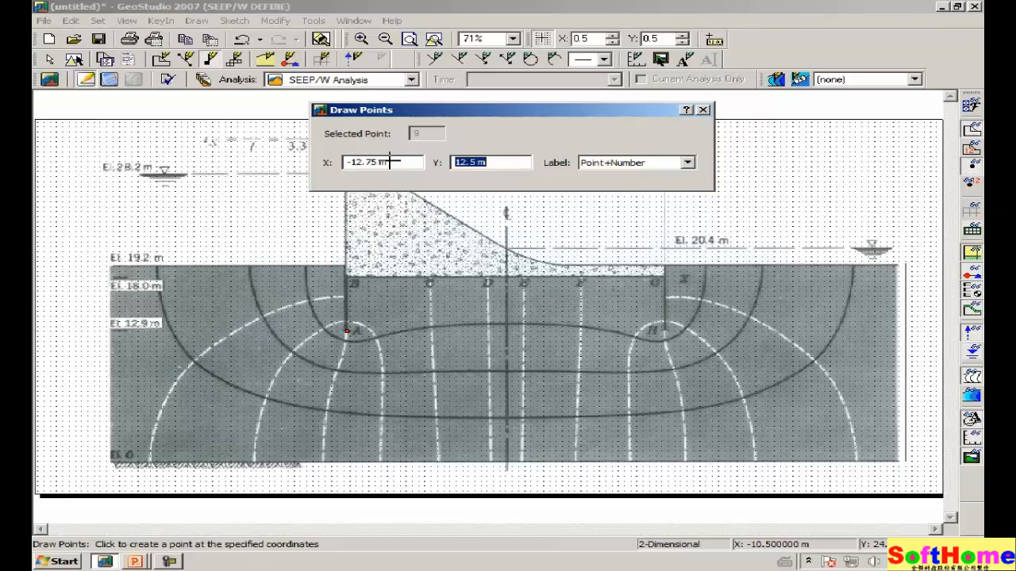
pyautogui.write('1')
pyautogui.press('Tab')
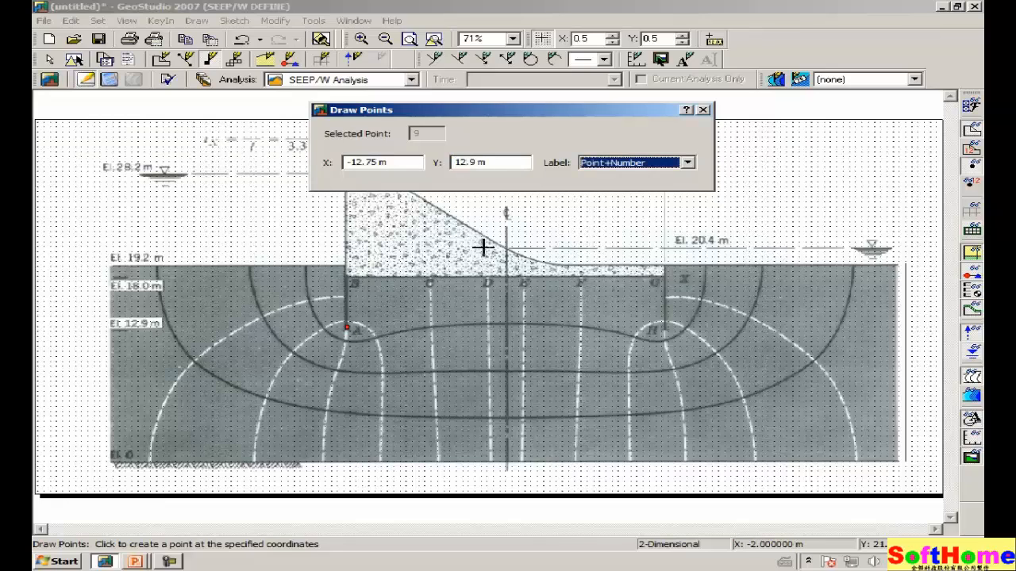
# Add a point at the downstream cutoff tip H at X 12.75 m, Y 12.9 m, and finish drawing points.
pyautogui.click(665, 330)
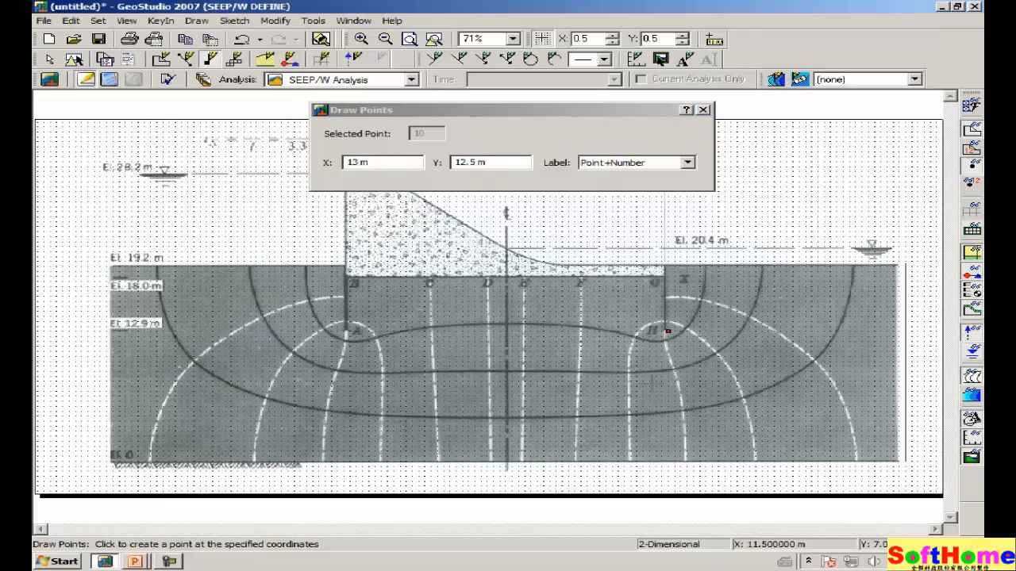
pyautogui.click(394, 167)
pyautogui.write('1')
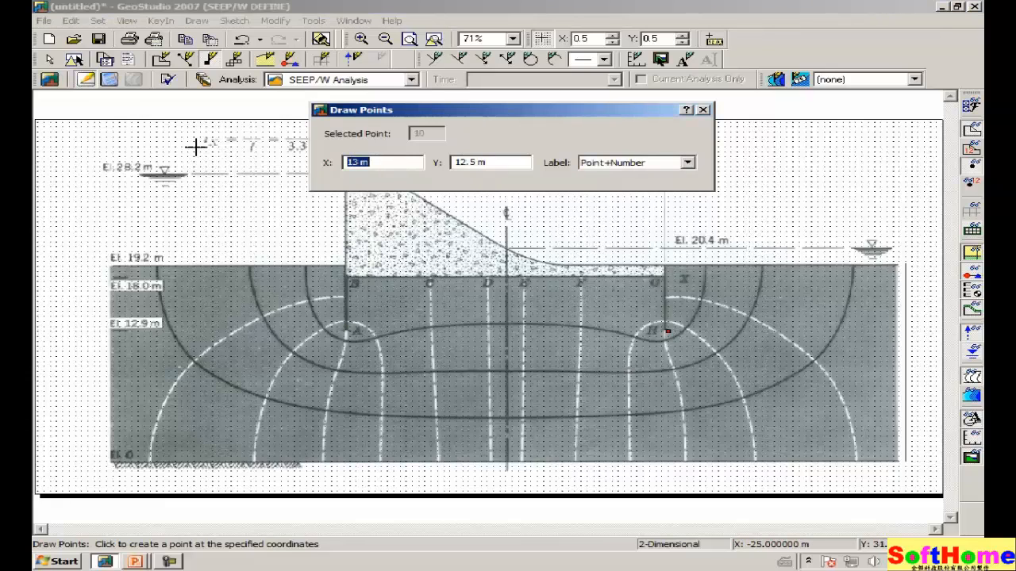
pyautogui.write('2.75')
pyautogui.press('Tab')
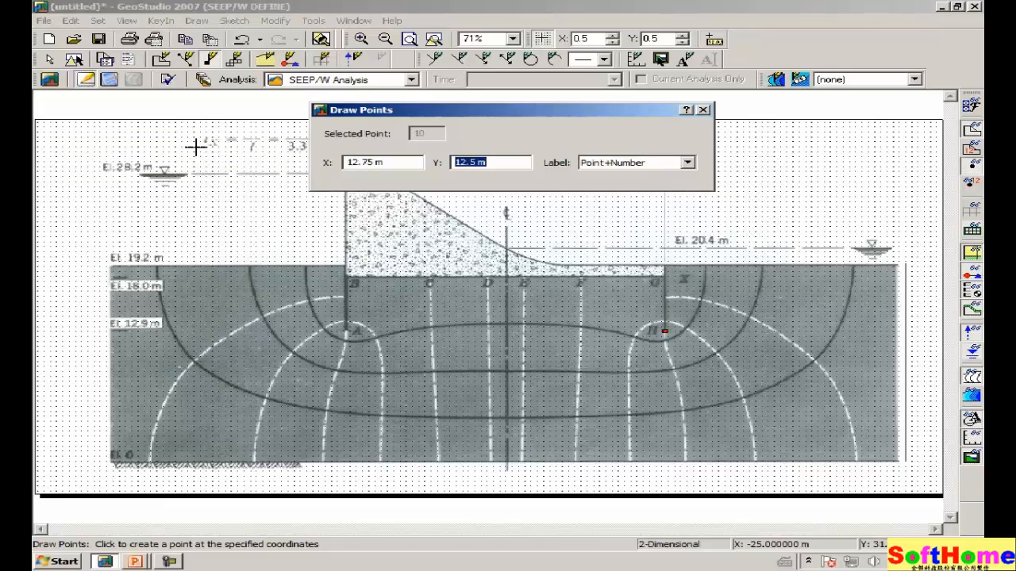
pyautogui.write('12.9')
pyautogui.press('Tab')
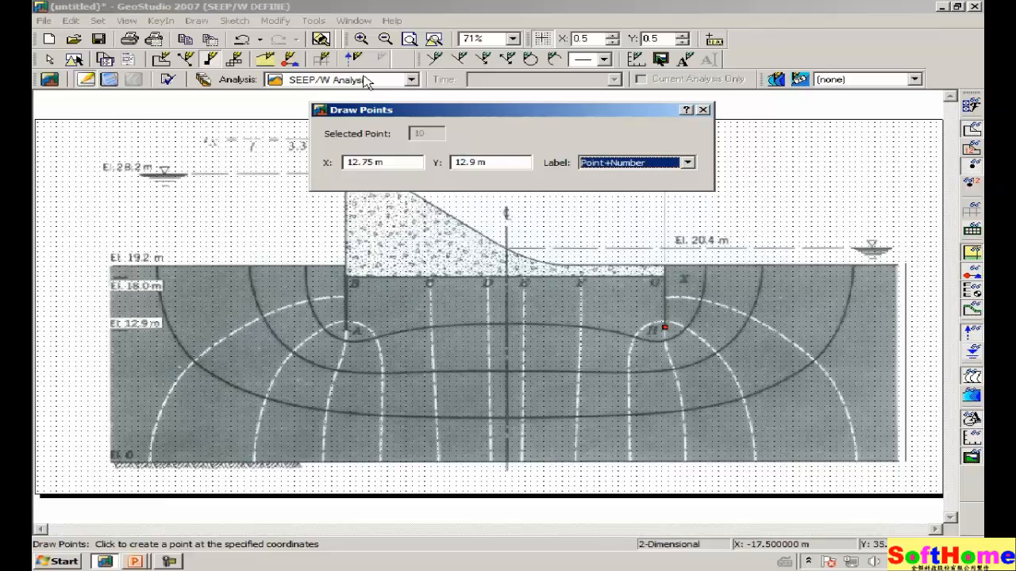
pyautogui.click(702, 110)
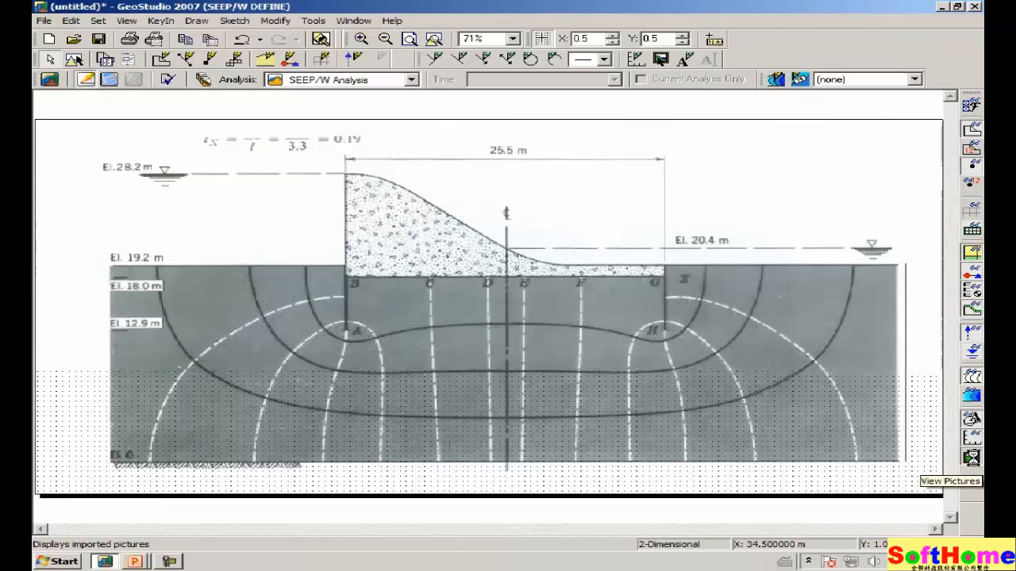
# Hide the imported picture and the grid, and draw the upstream cutoff line from the dam base corner down to its tip point.
pyautogui.click(973, 459)
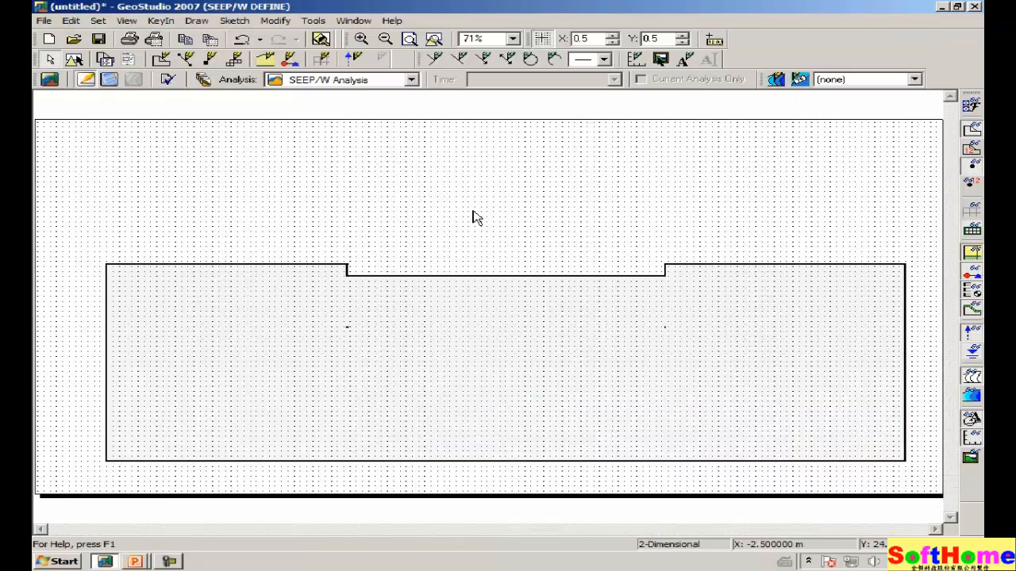
pyautogui.click(548, 38)
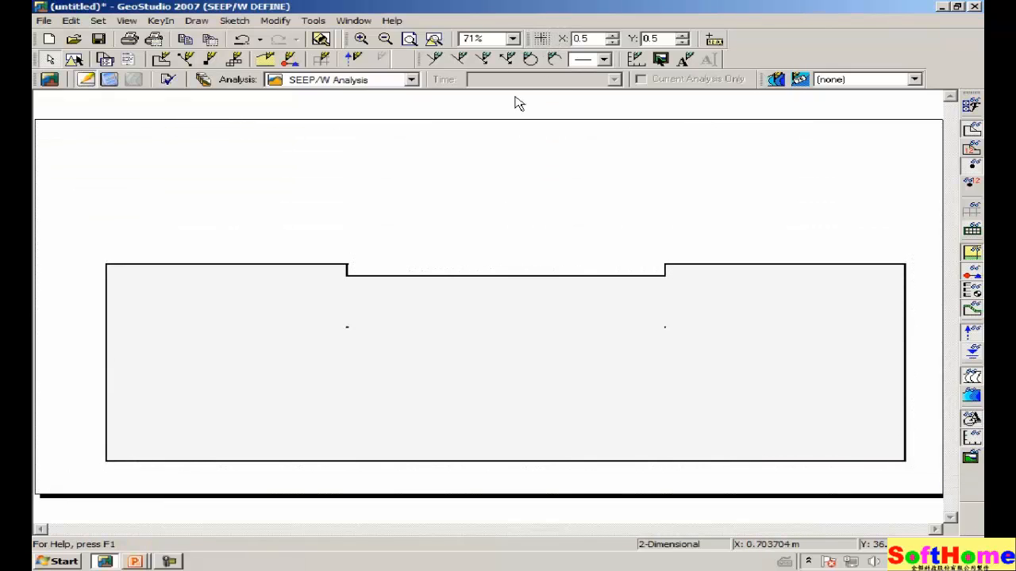
pyautogui.click(196, 21)
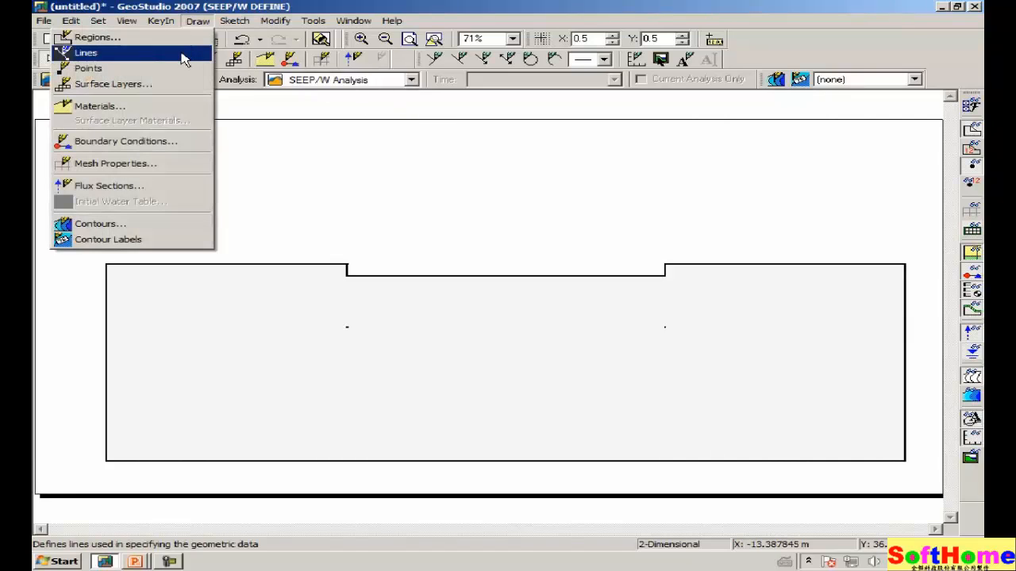
pyautogui.click(182, 53)
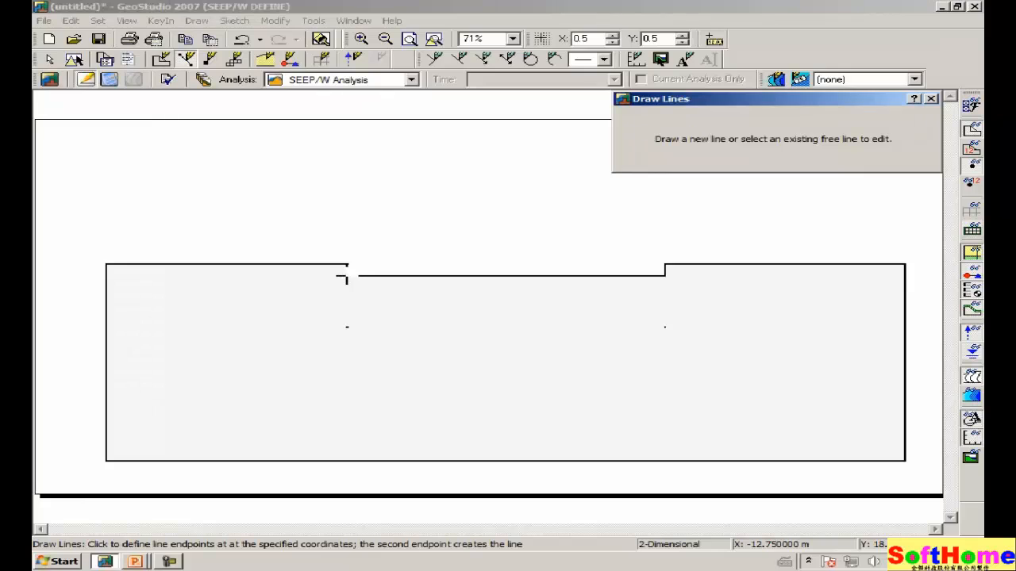
pyautogui.click(347, 276)
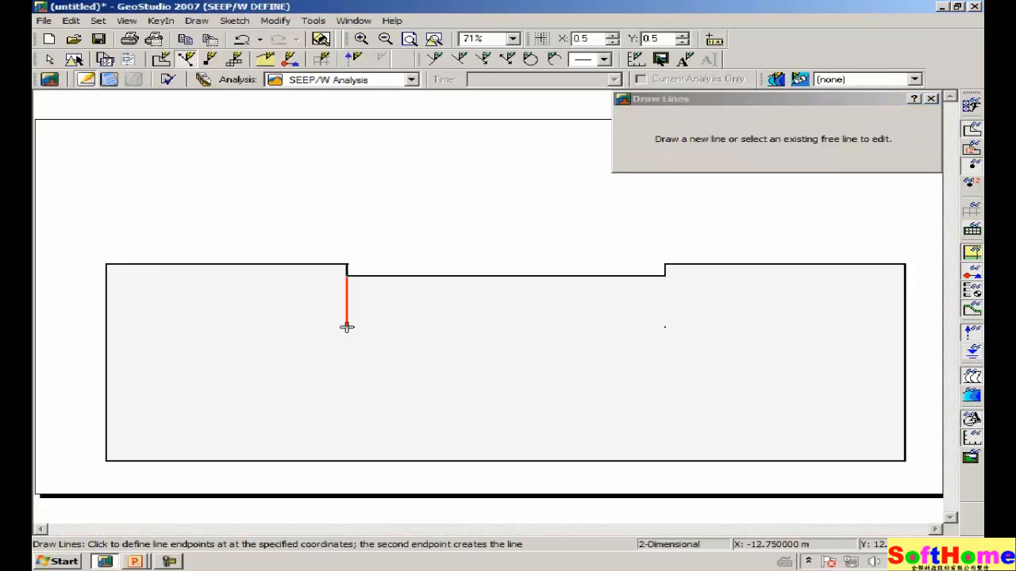
pyautogui.click(347, 327)
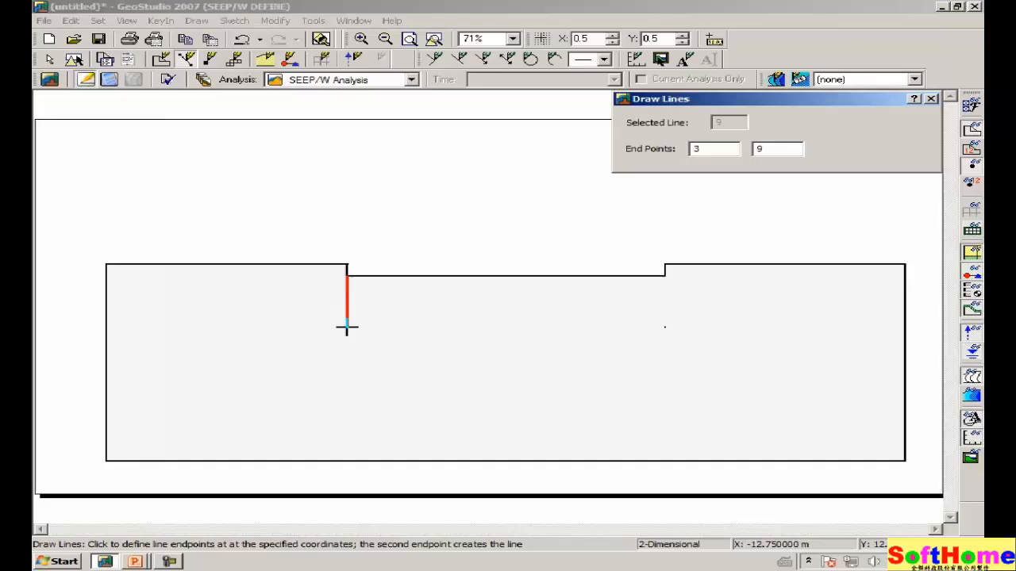
# Draw the downstream cutoff line from the dam base corner to its tip point, finish drawing lines, and show the imported picture again.
pyautogui.click(664, 291)
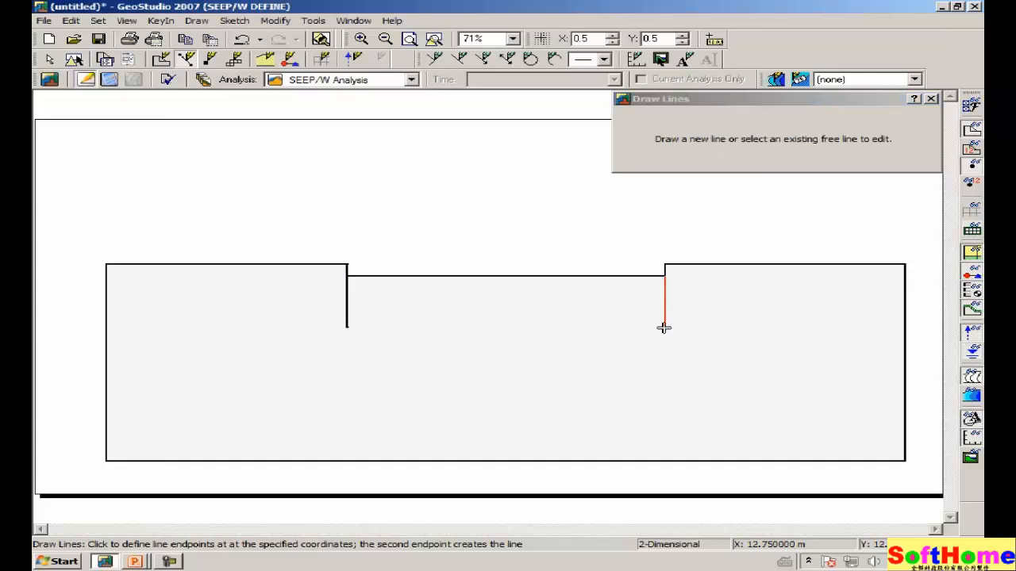
pyautogui.click(665, 327)
pyautogui.rightClick(680, 306)
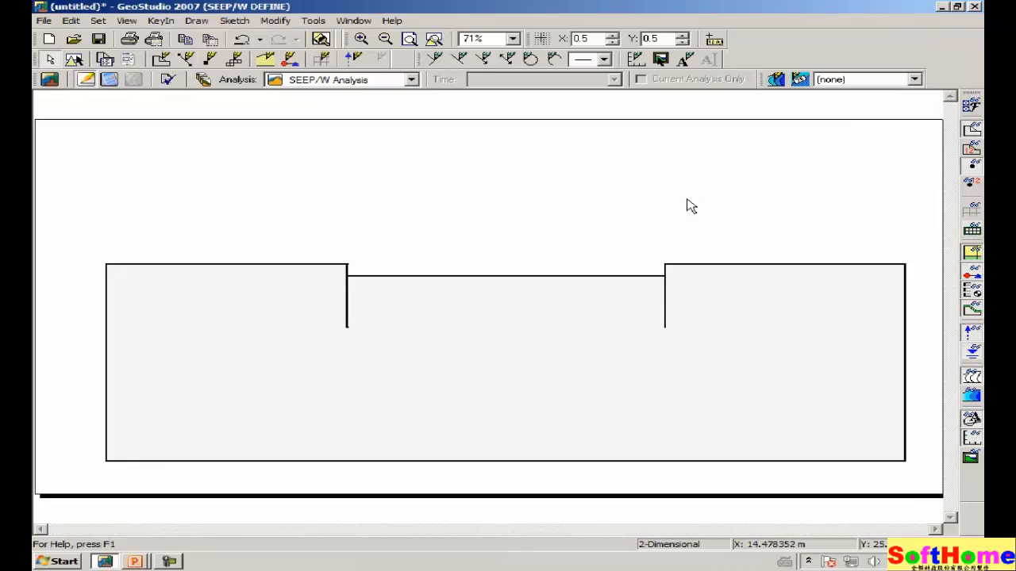
pyautogui.click(971, 456)
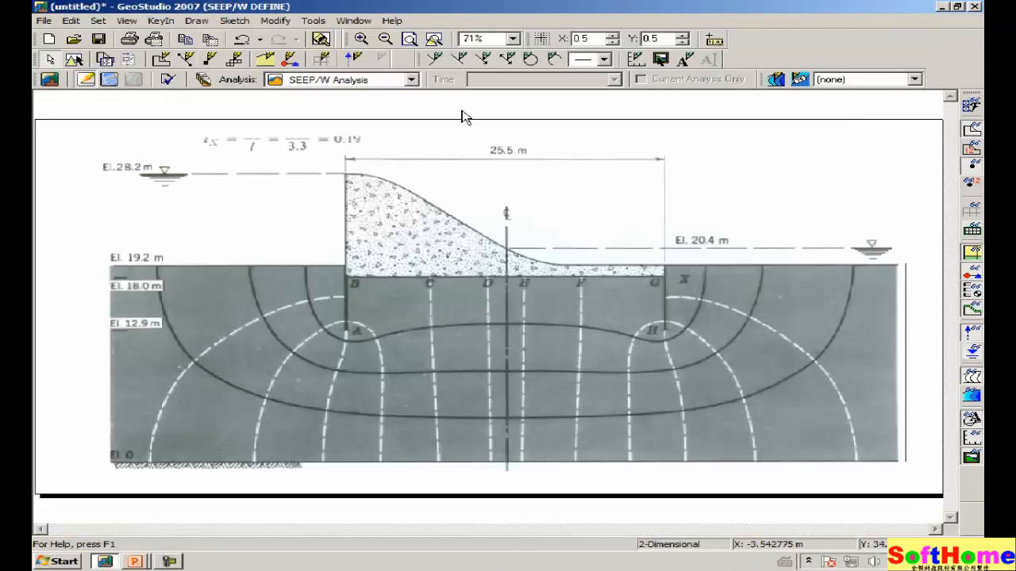
# Move the GeoStudio objects in front of the imported picture and back behind it, and hide and reshow the picture.
pyautogui.click(235, 24)
pyautogui.click(210, 174)
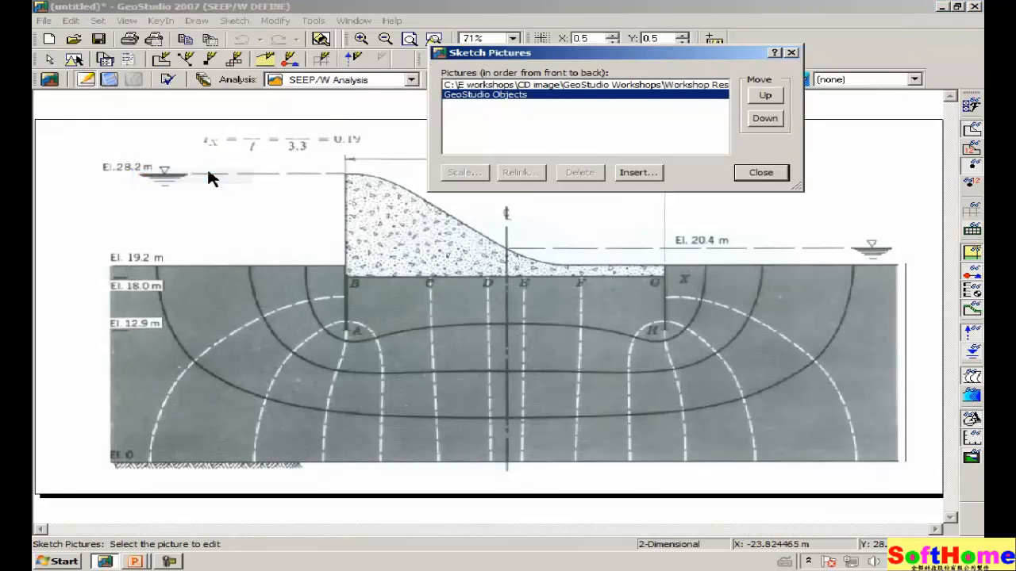
pyautogui.click(764, 97)
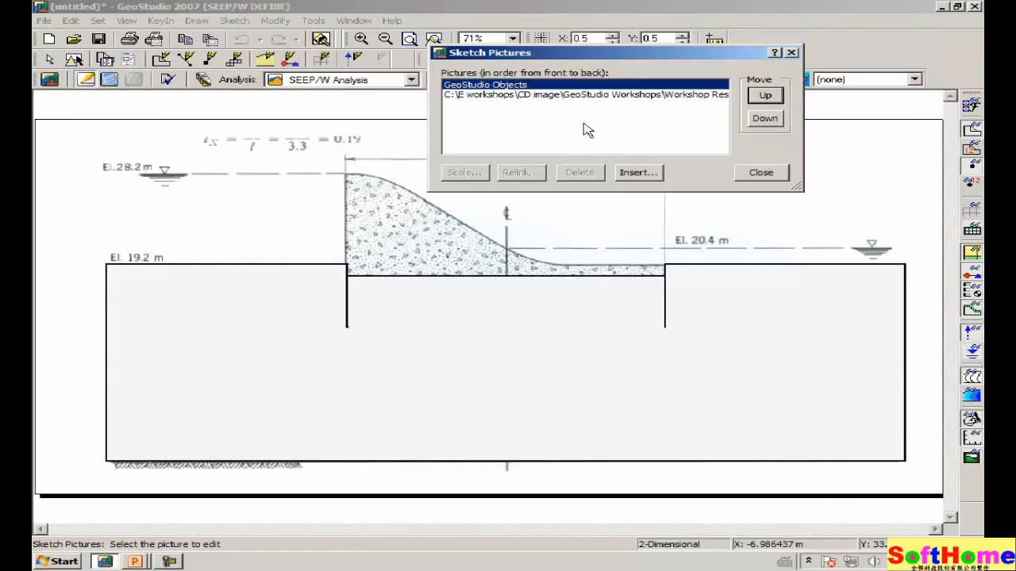
pyautogui.click(587, 95)
pyautogui.click(764, 97)
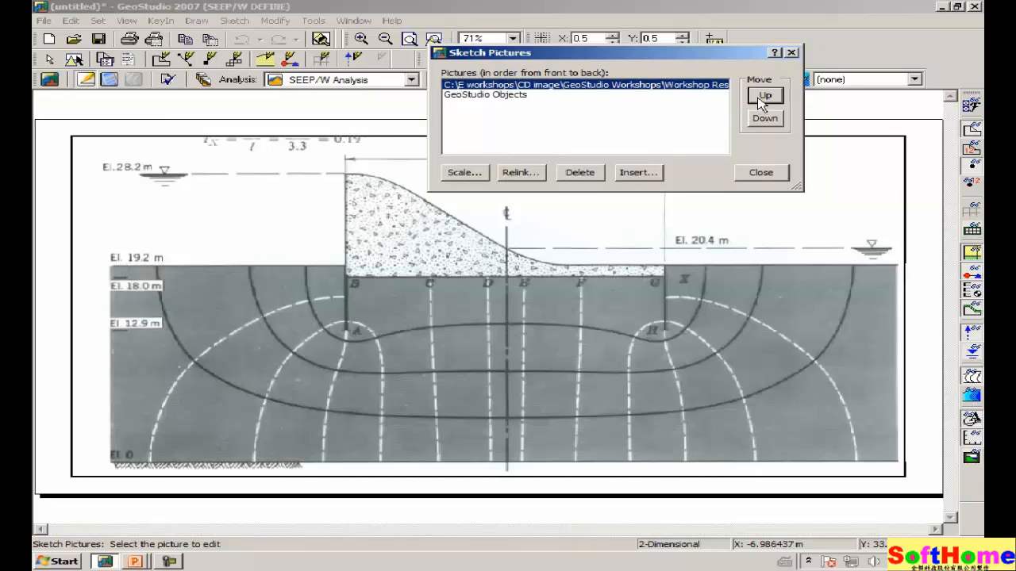
pyautogui.click(760, 172)
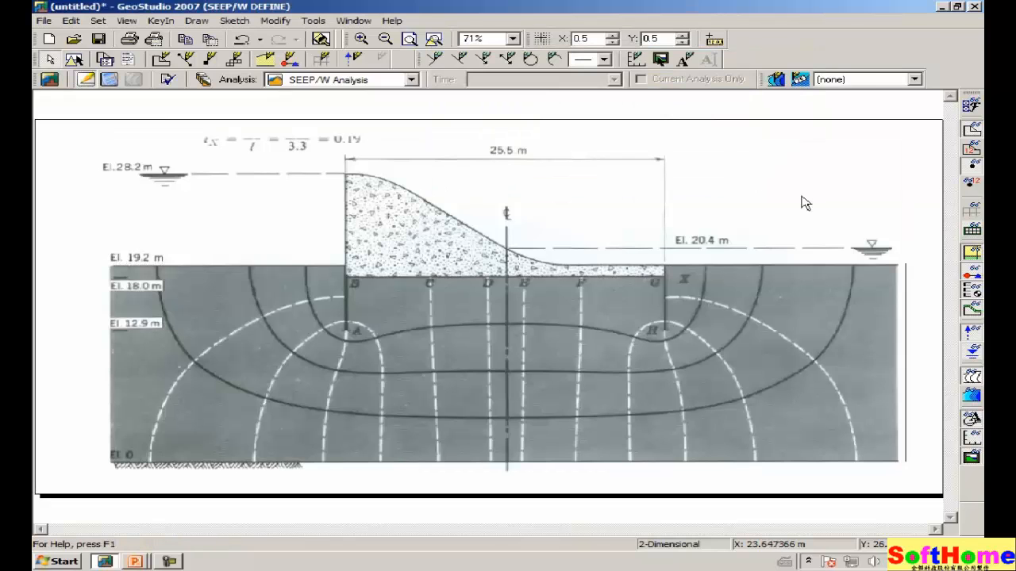
pyautogui.click(971, 458)
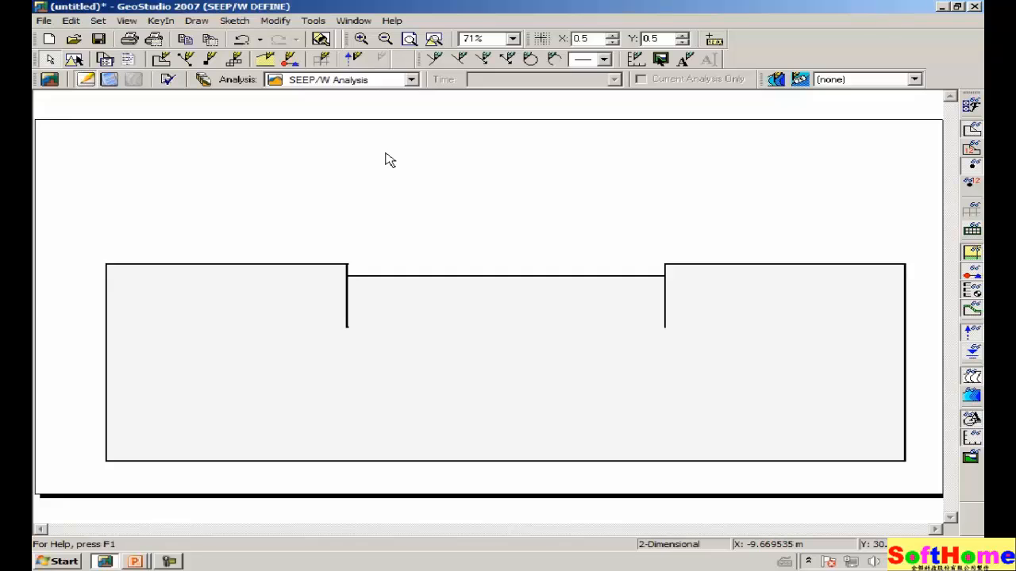
pyautogui.click(970, 460)
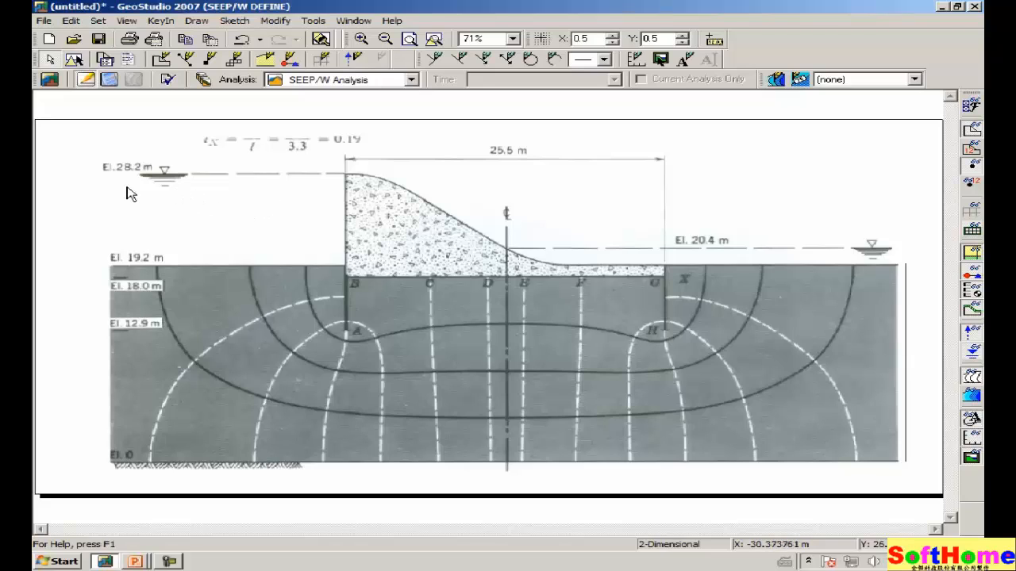
# Discard the changes to the untitled model, and open the Import picture file from the Completed folder with its whole model in view.
pyautogui.click(44, 20)
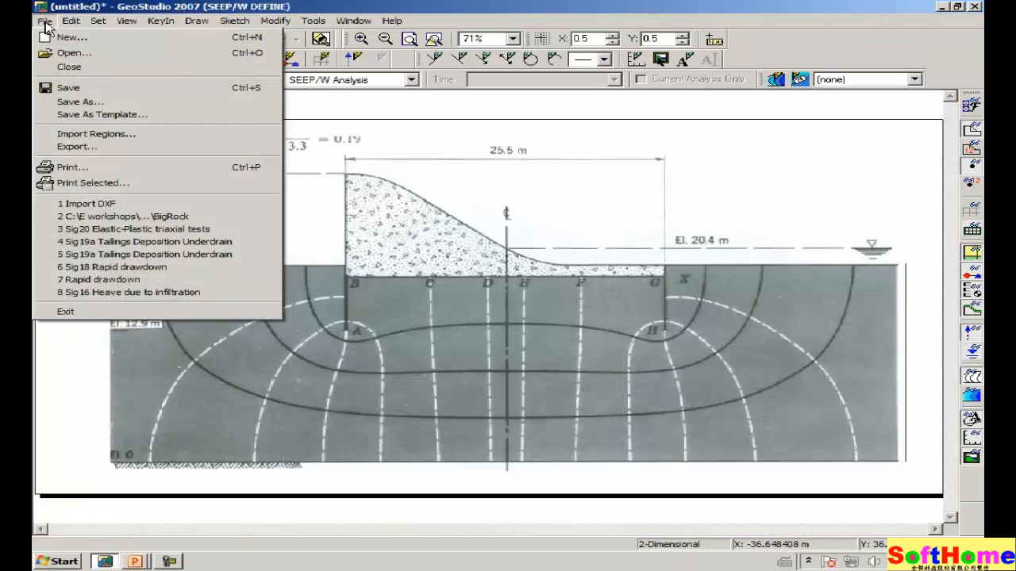
pyautogui.click(65, 54)
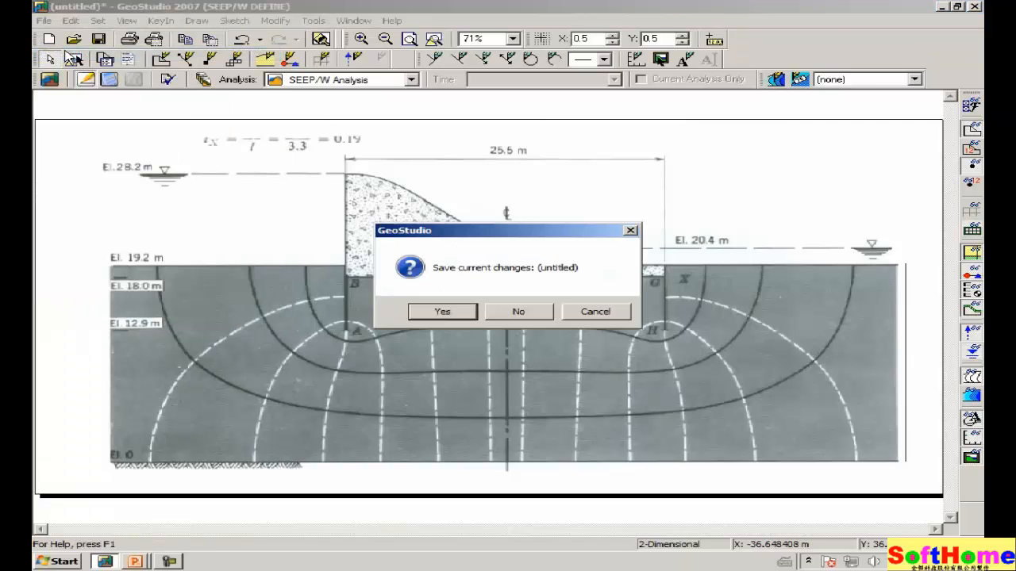
pyautogui.click(519, 311)
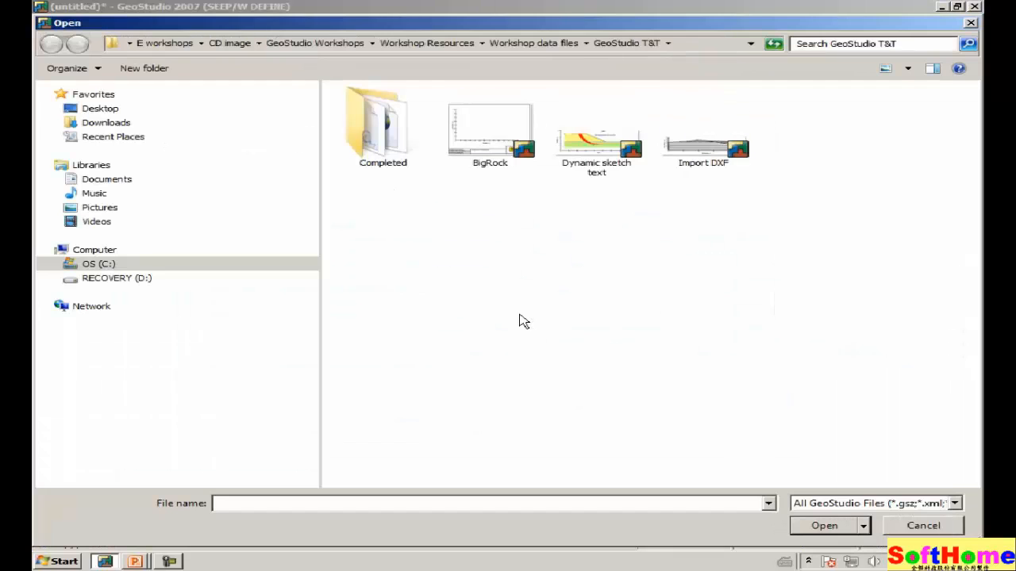
pyautogui.click(375, 131)
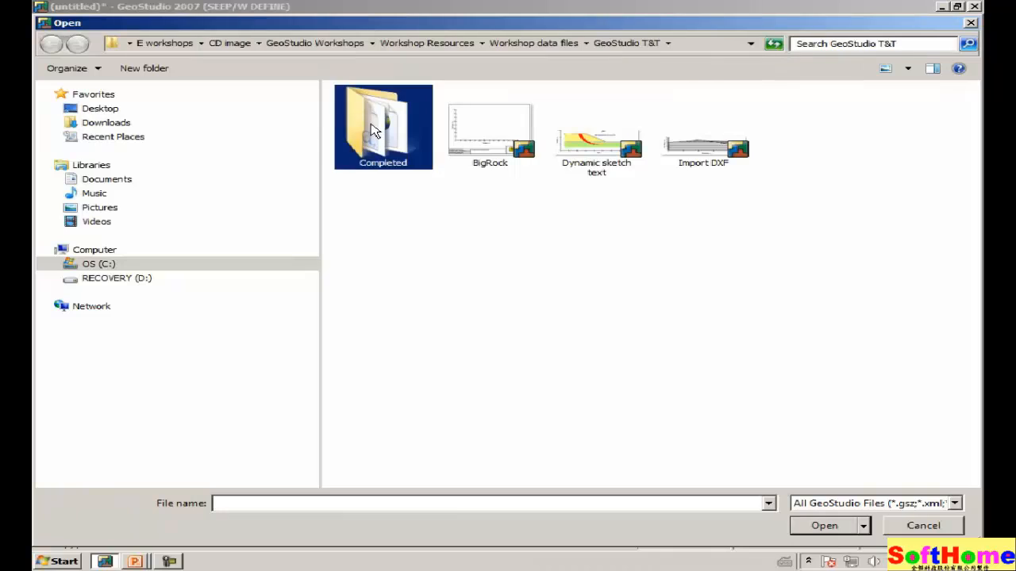
pyautogui.doubleClick(375, 131)
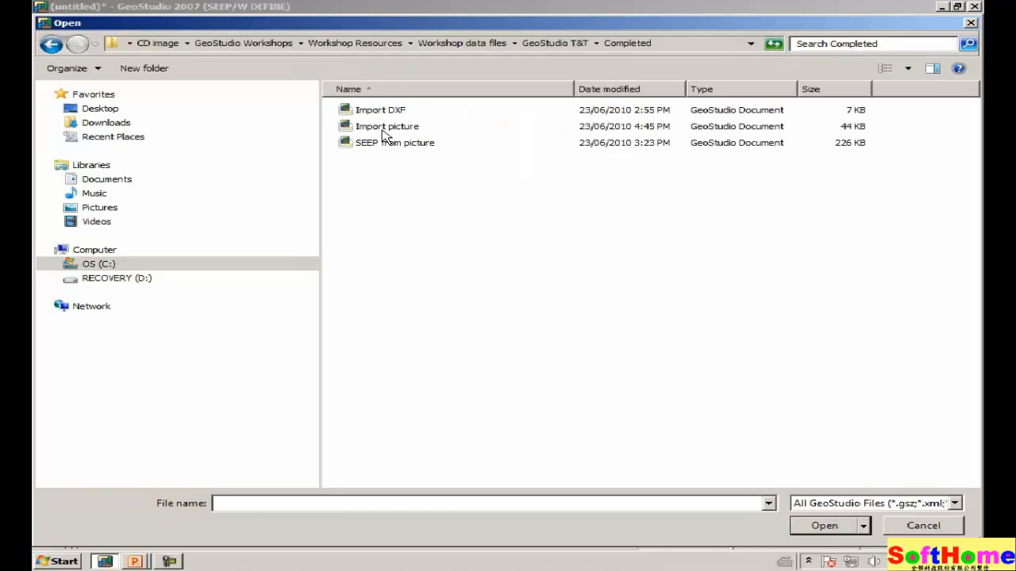
pyautogui.click(385, 133)
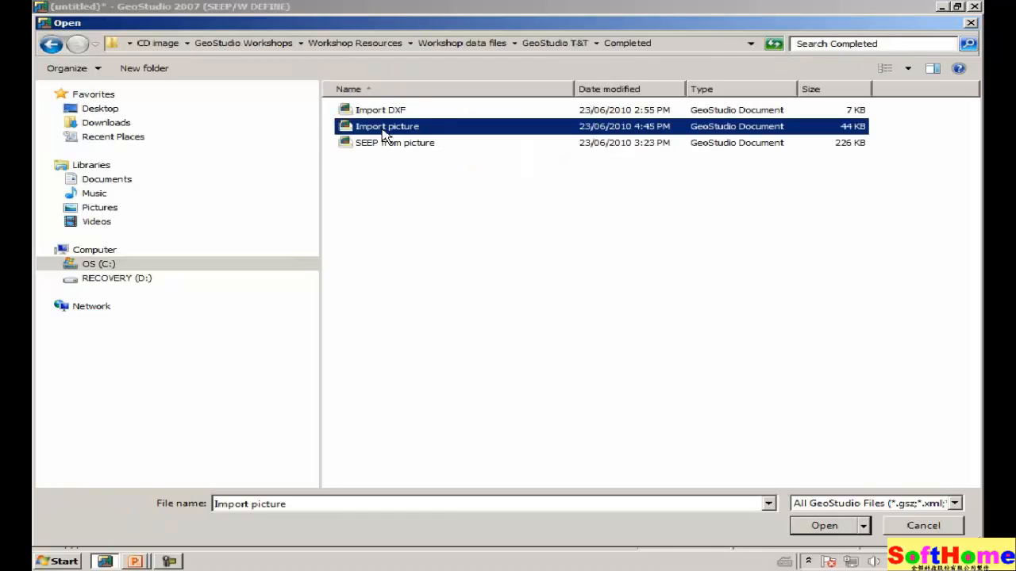
pyautogui.click(820, 527)
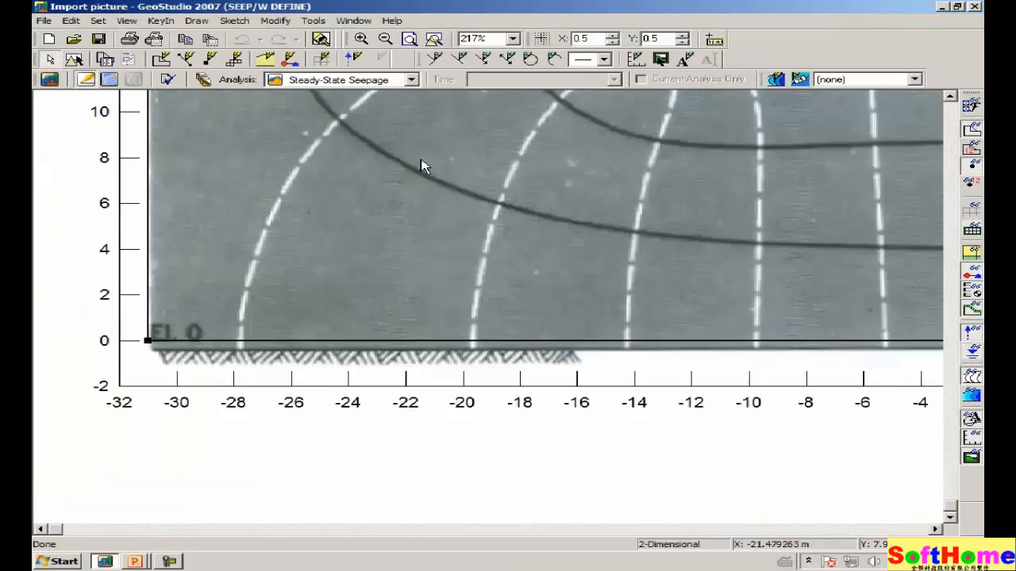
pyautogui.click(434, 39)
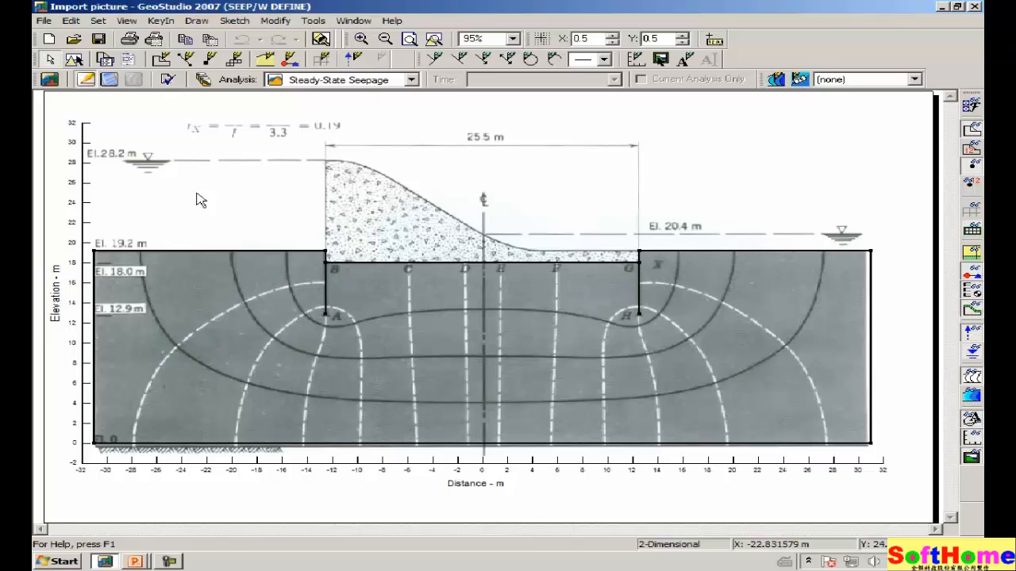
# Open the SEEP from picture file from the Completed folder, fit the whole model in view, and hide the grid.
pyautogui.click(44, 20)
pyautogui.click(59, 53)
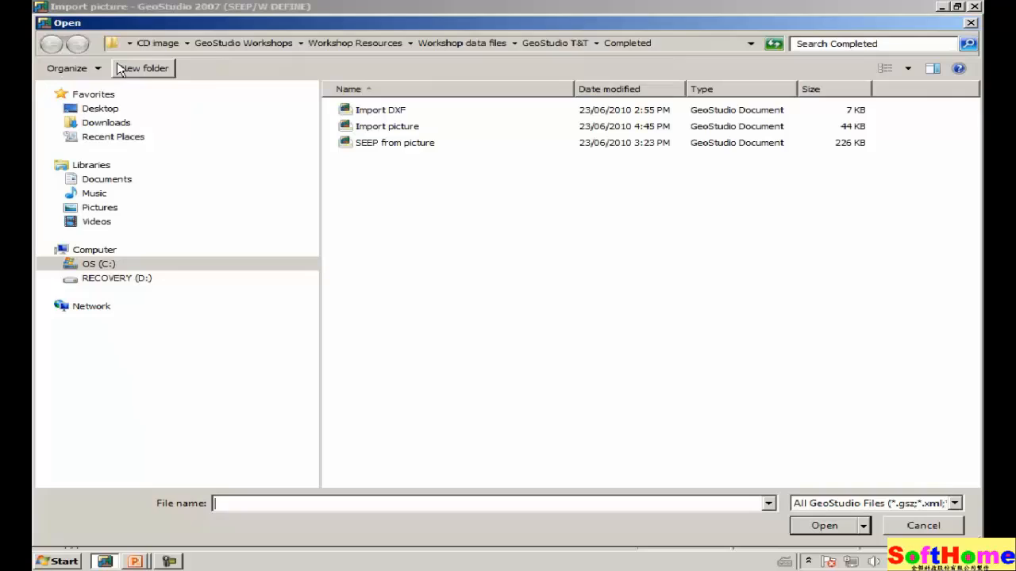
pyautogui.click(381, 146)
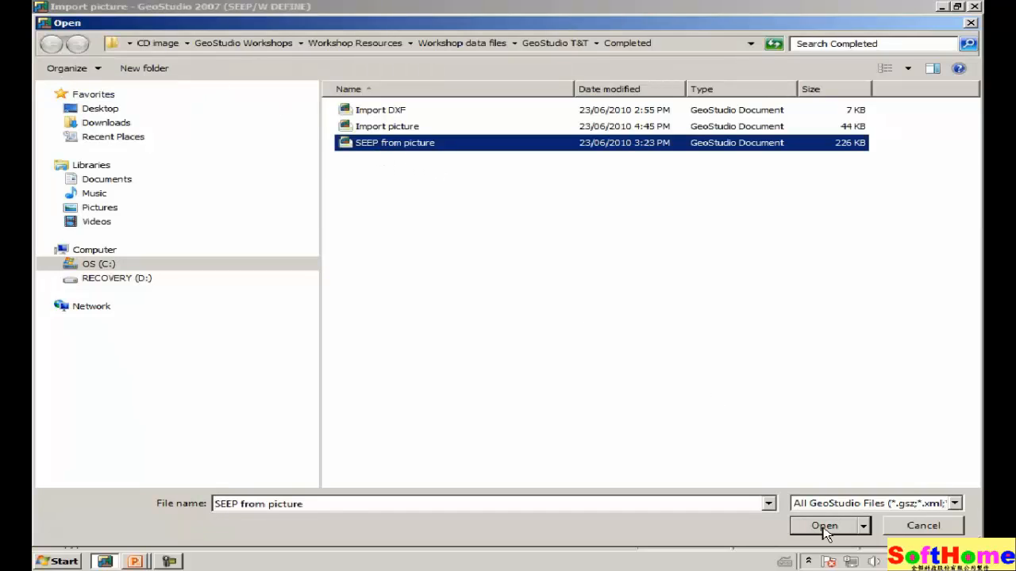
pyautogui.click(824, 526)
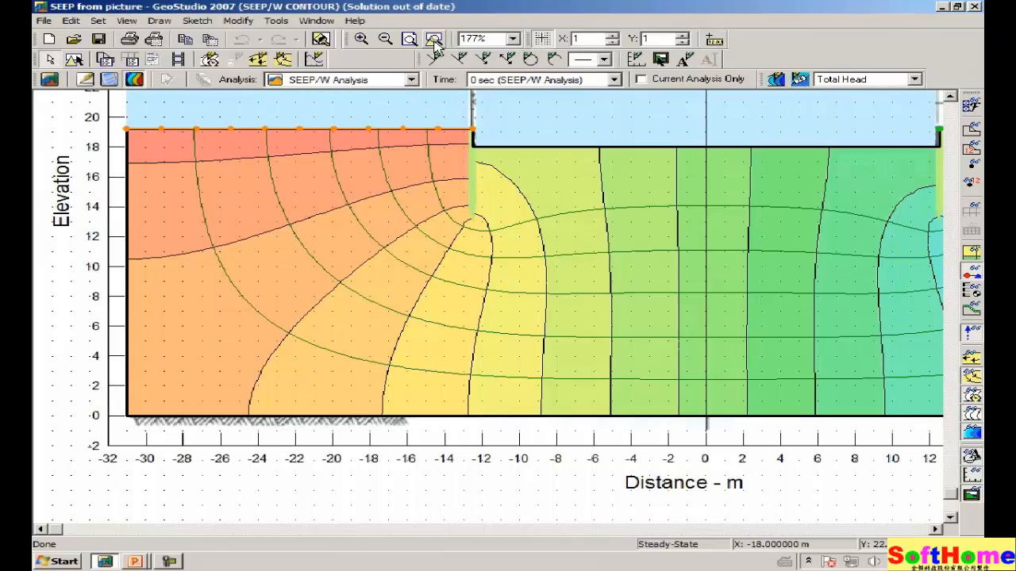
pyautogui.click(434, 42)
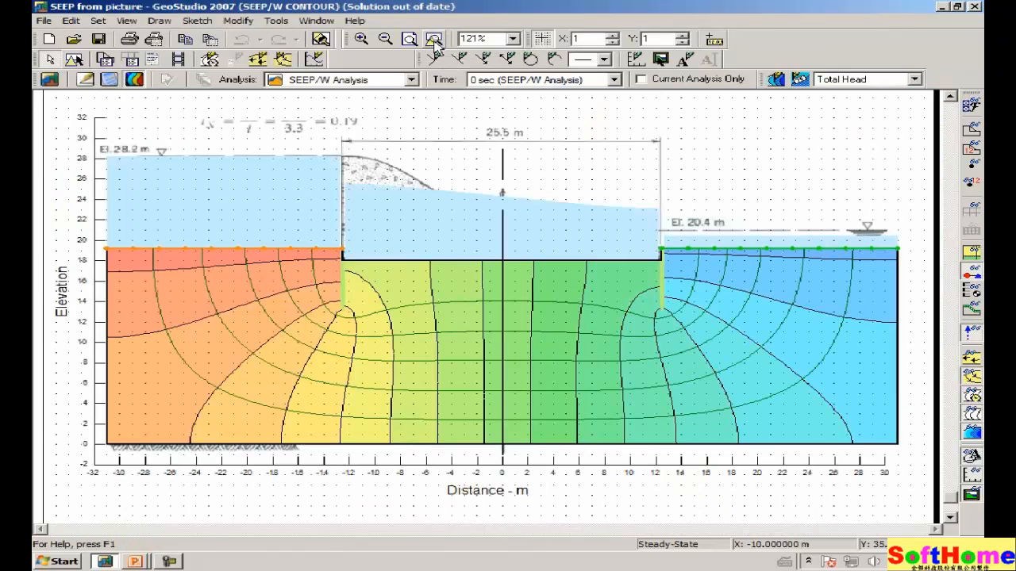
pyautogui.click(543, 41)
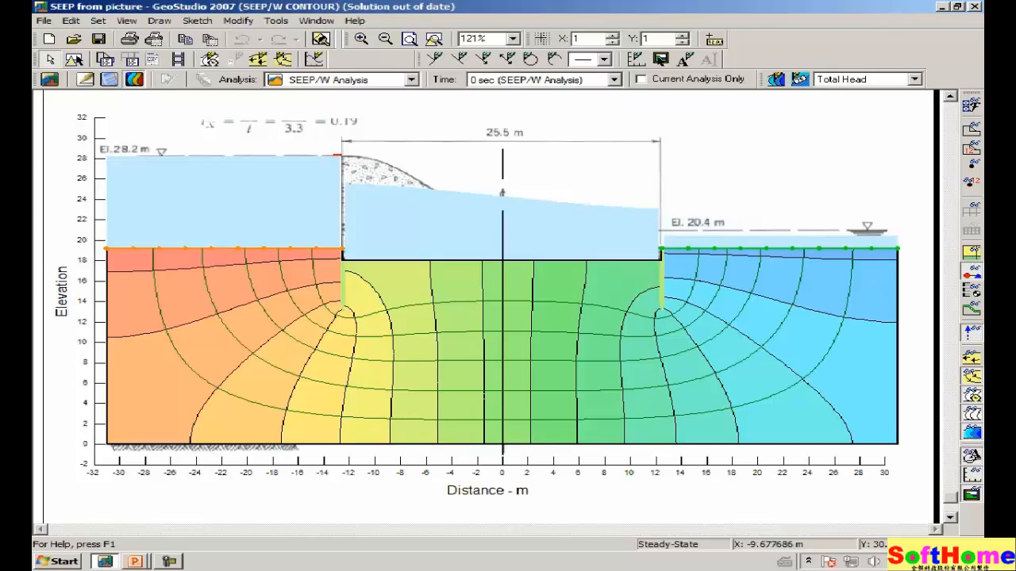
# Compare the plotted water level above the downstream ground surface with the picture's El. 20.4 m line.
pyautogui.click(341, 182)
pyautogui.moveTo(649, 208); pyautogui.dragTo(655, 222)
pyautogui.press('Escape')
pyautogui.click(359, 38)
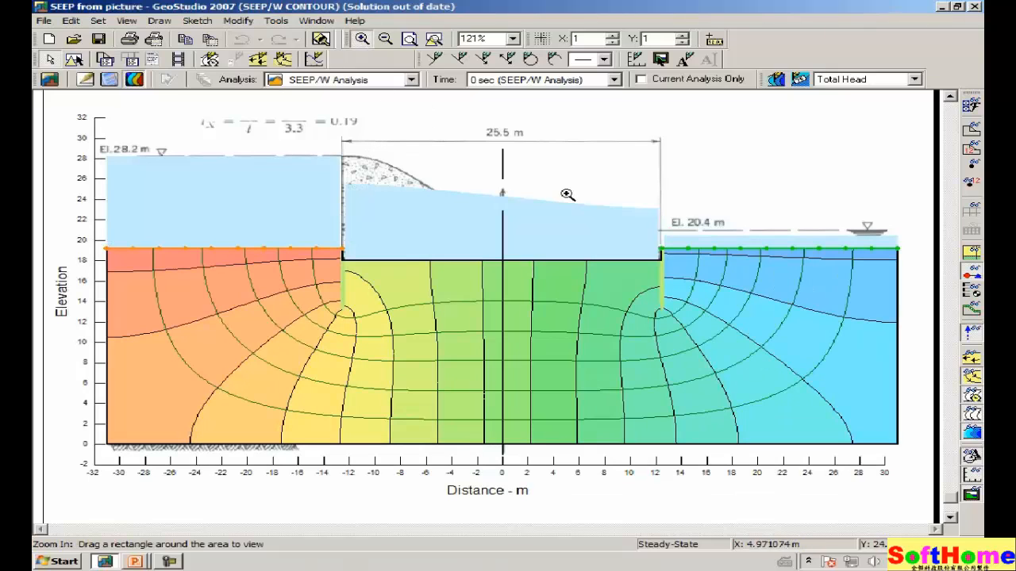
pyautogui.moveTo(597, 185); pyautogui.dragTo(835, 313)
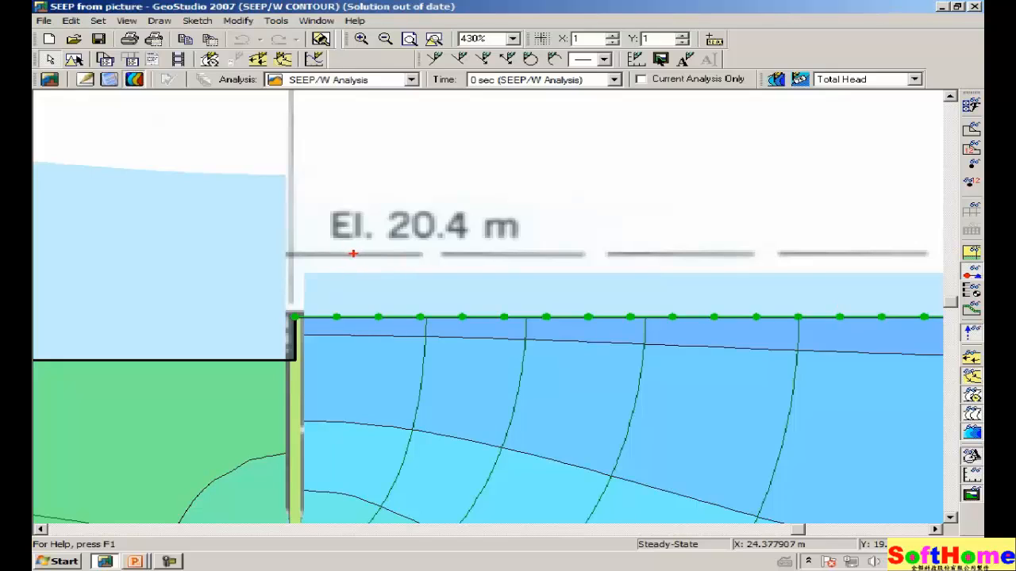
pyautogui.moveTo(405, 254); pyautogui.dragTo(510, 253)
pyautogui.moveTo(505, 253); pyautogui.dragTo(554, 251)
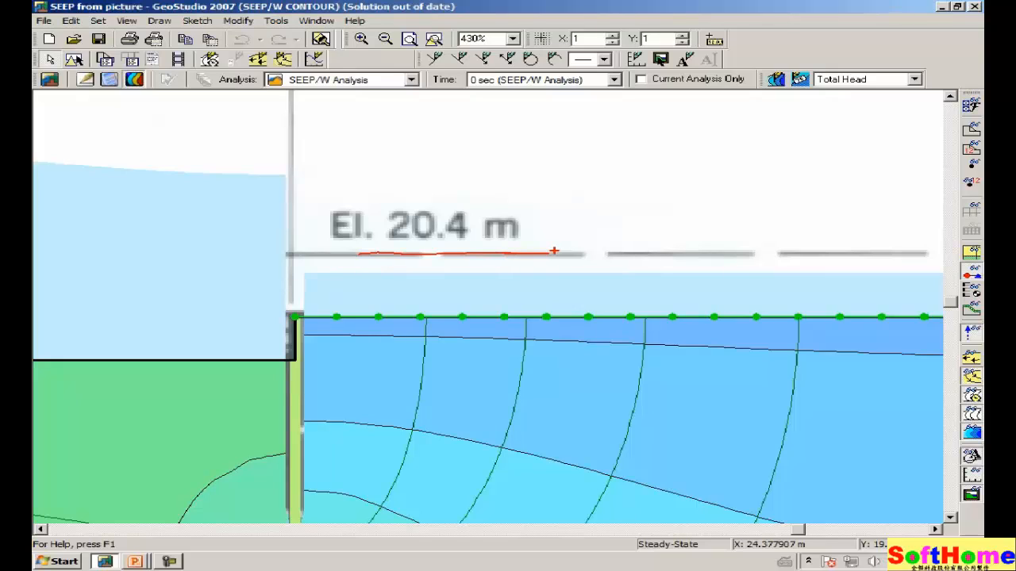
pyautogui.moveTo(513, 311); pyautogui.dragTo(492, 311)
pyautogui.press('Escape')
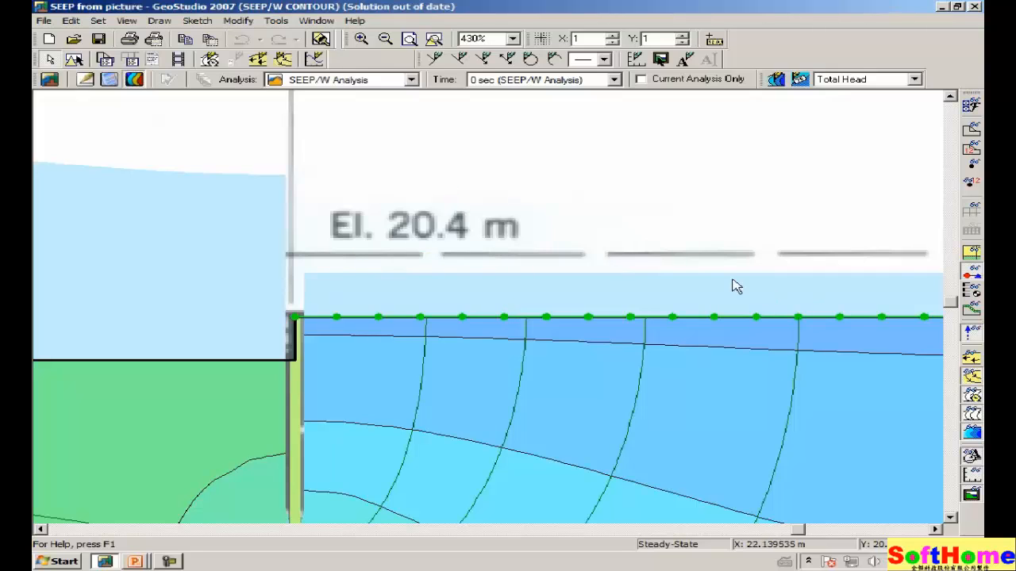
# Check the total head of a node on the downstream ground surface in its result information, and return to the full model view.
pyautogui.click(127, 21)
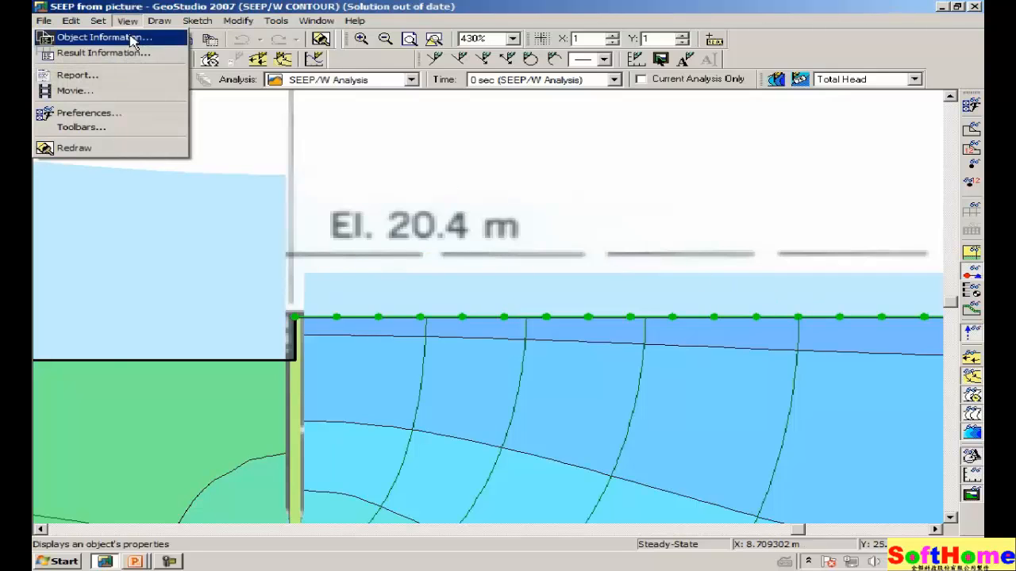
pyautogui.click(103, 52)
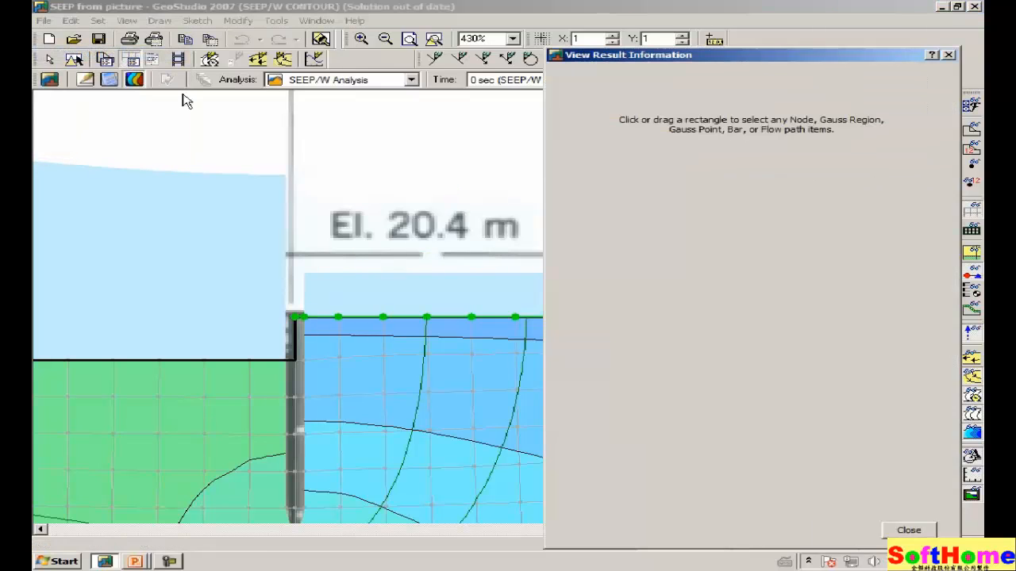
pyautogui.click(471, 318)
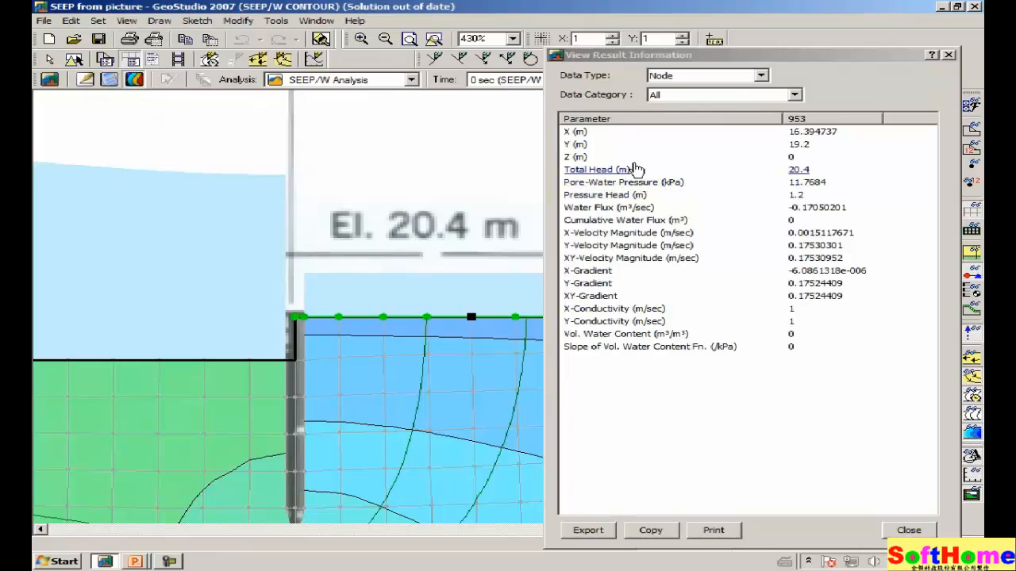
pyautogui.click(909, 531)
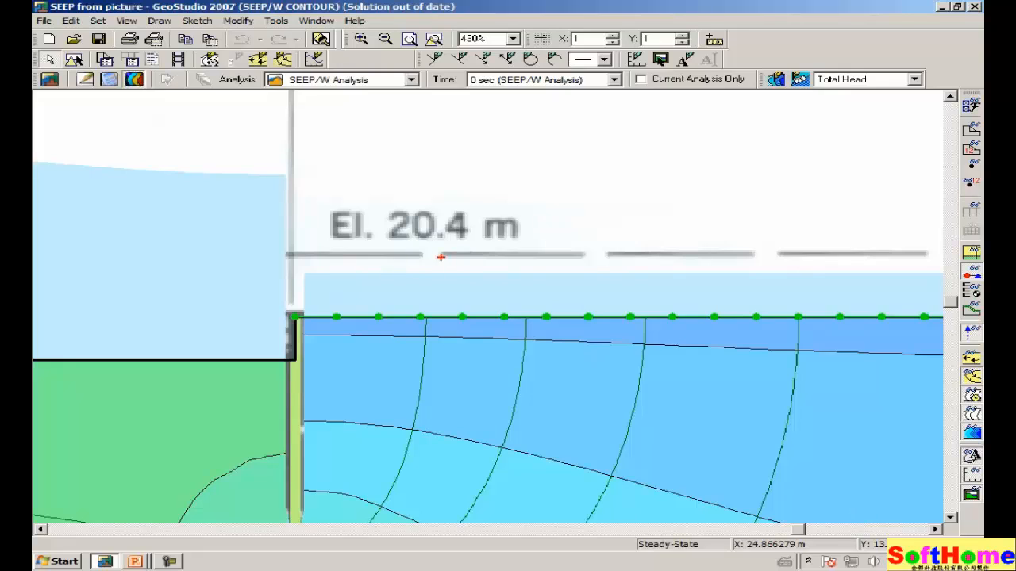
pyautogui.moveTo(417, 274); pyautogui.dragTo(497, 276)
pyautogui.moveTo(442, 253); pyautogui.dragTo(565, 255)
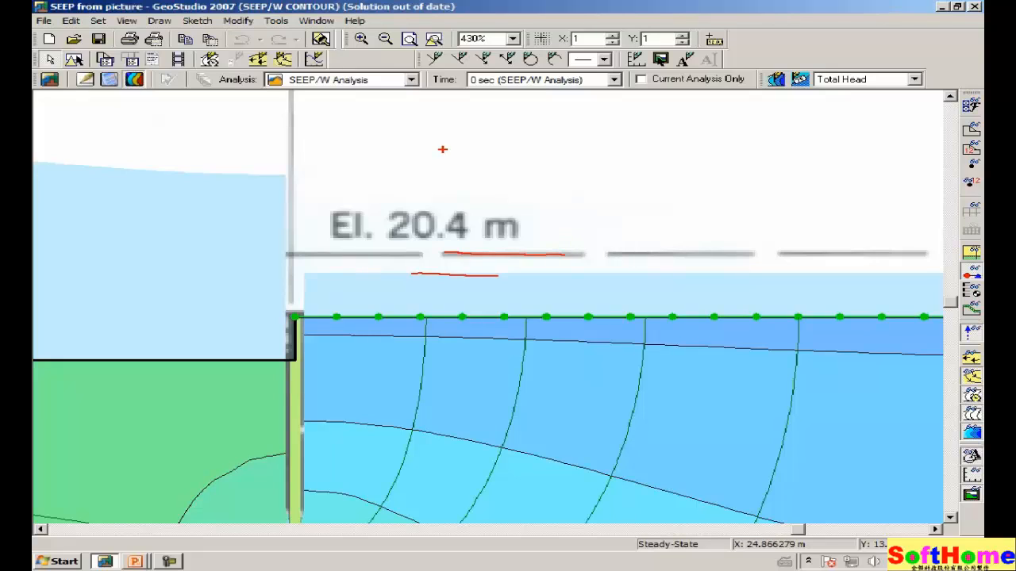
pyautogui.press('Escape')
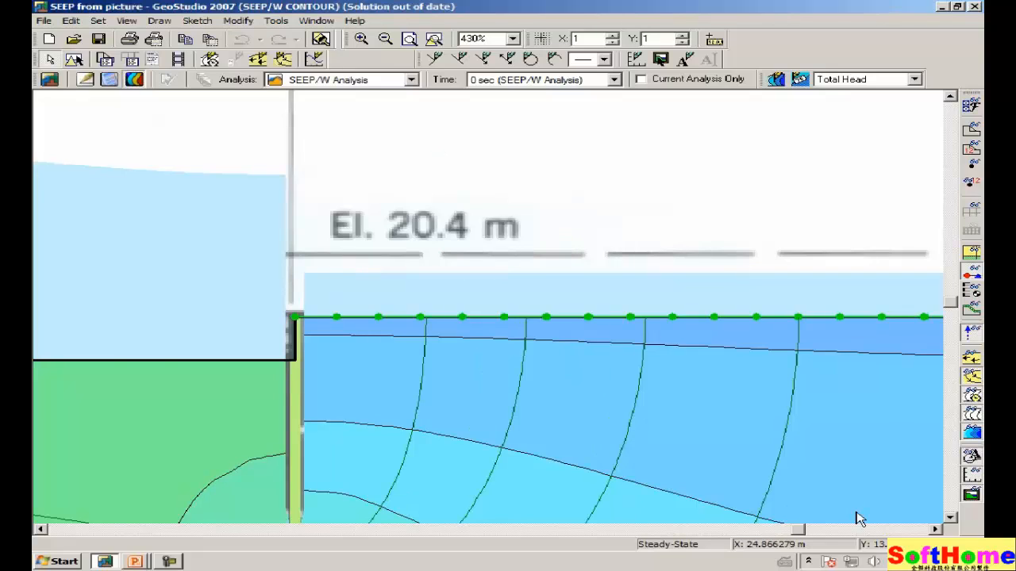
pyautogui.click(433, 38)
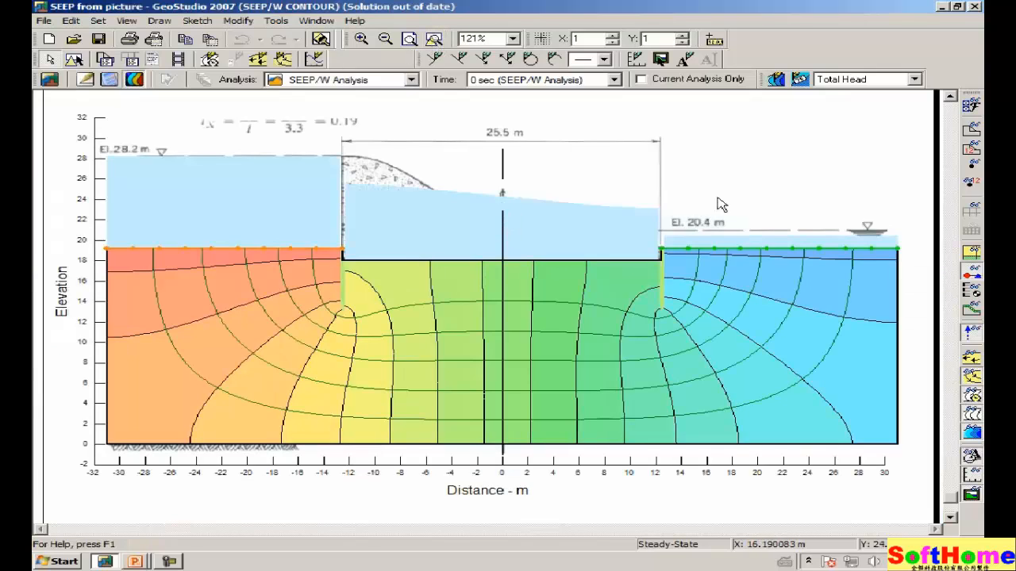